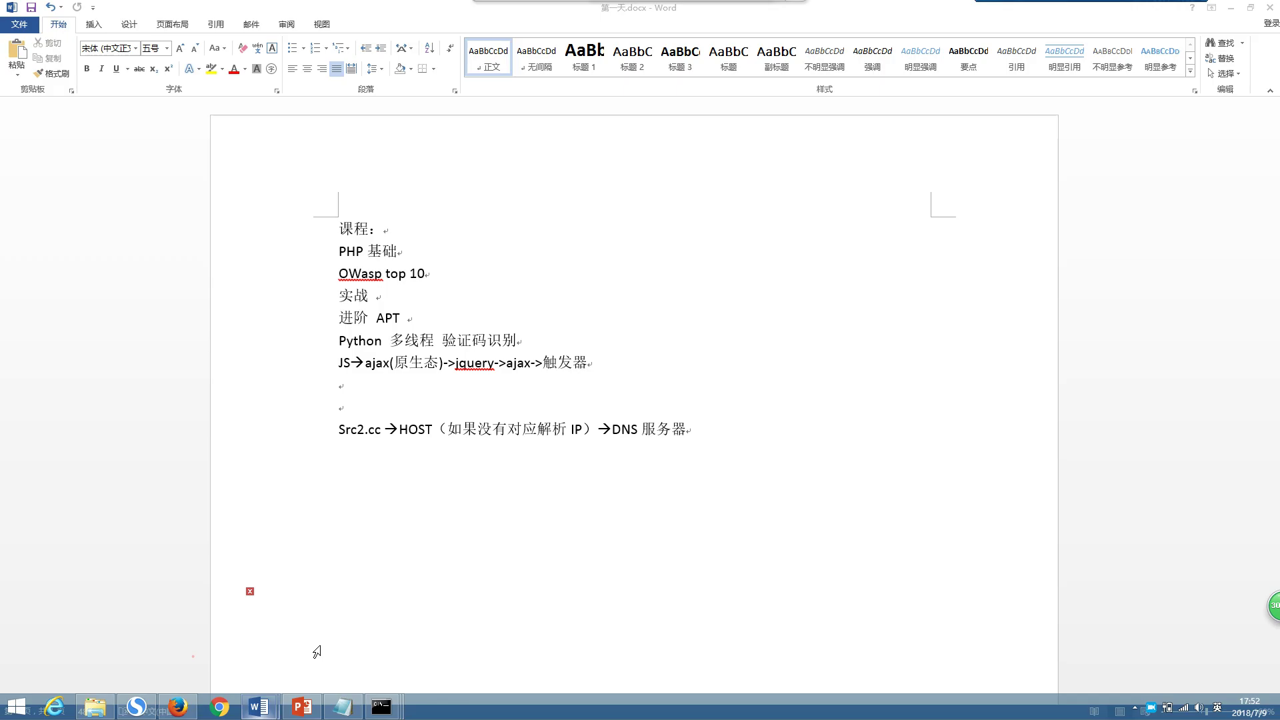
Step: Try out text entry with "我我" on a new line two lines below the Src2.cc line
double_click(741, 484)
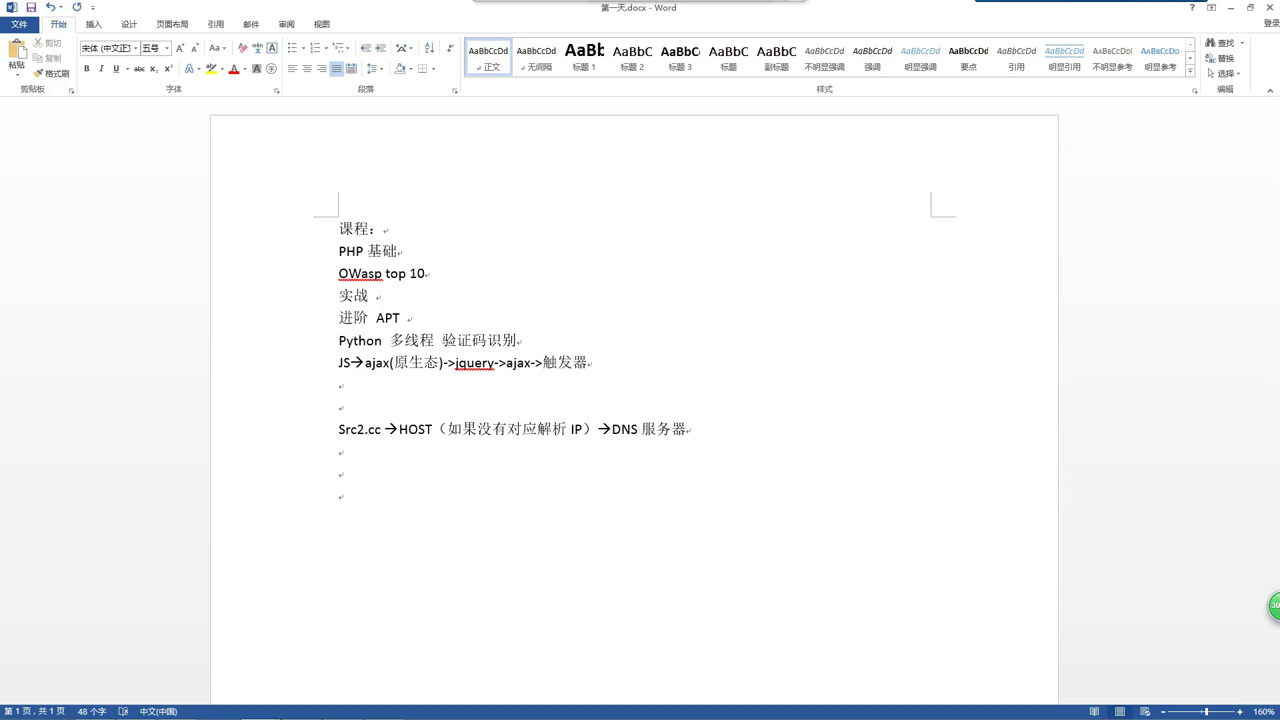
key("shift+Home")
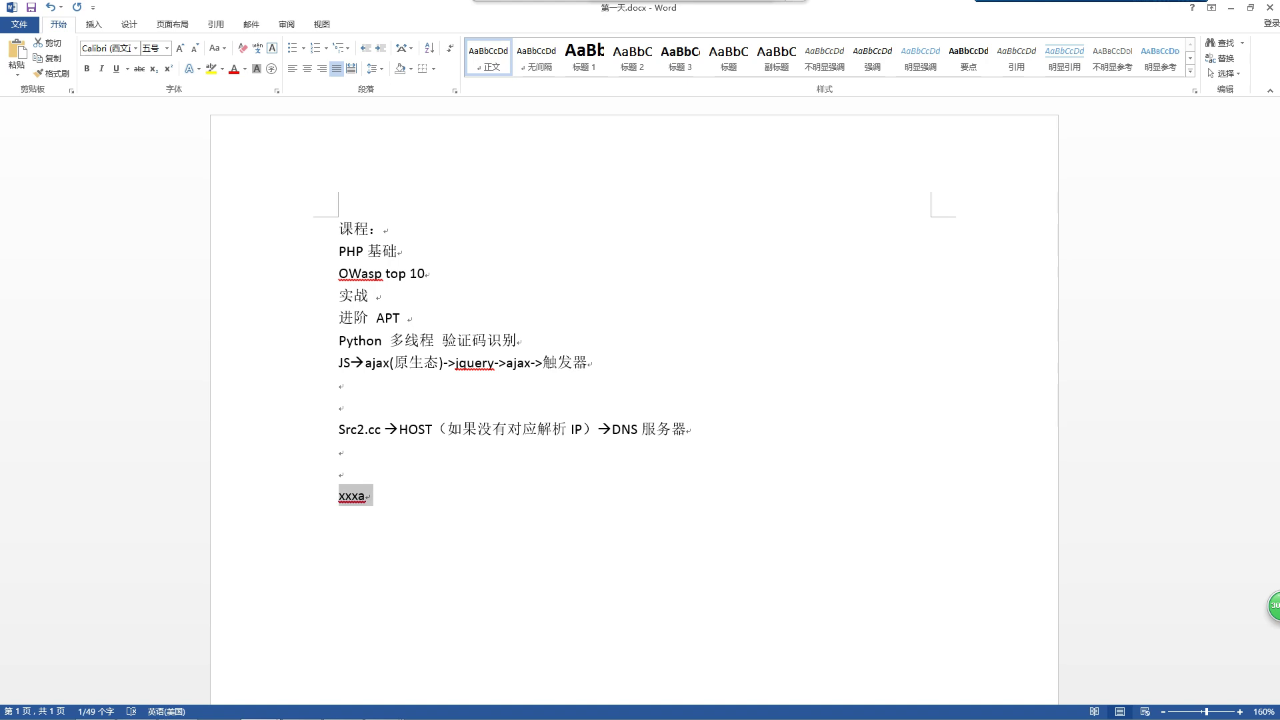
left_click(745, 483)
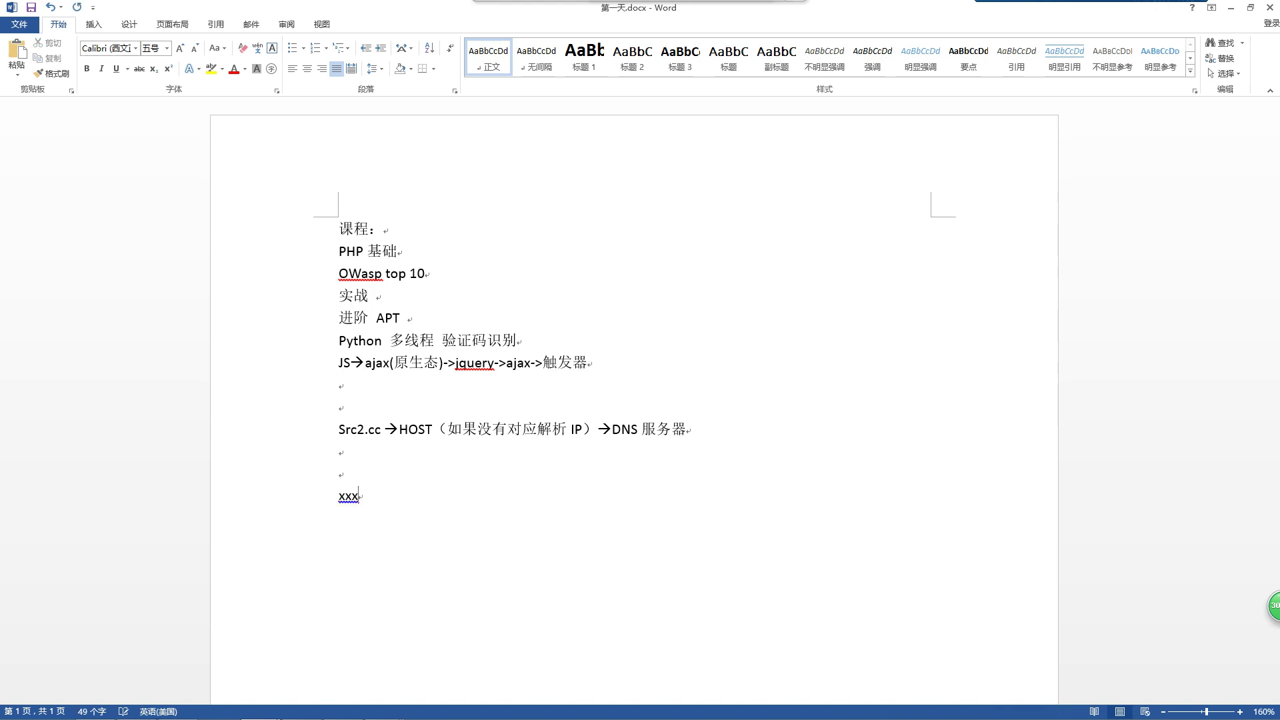
type("我我")
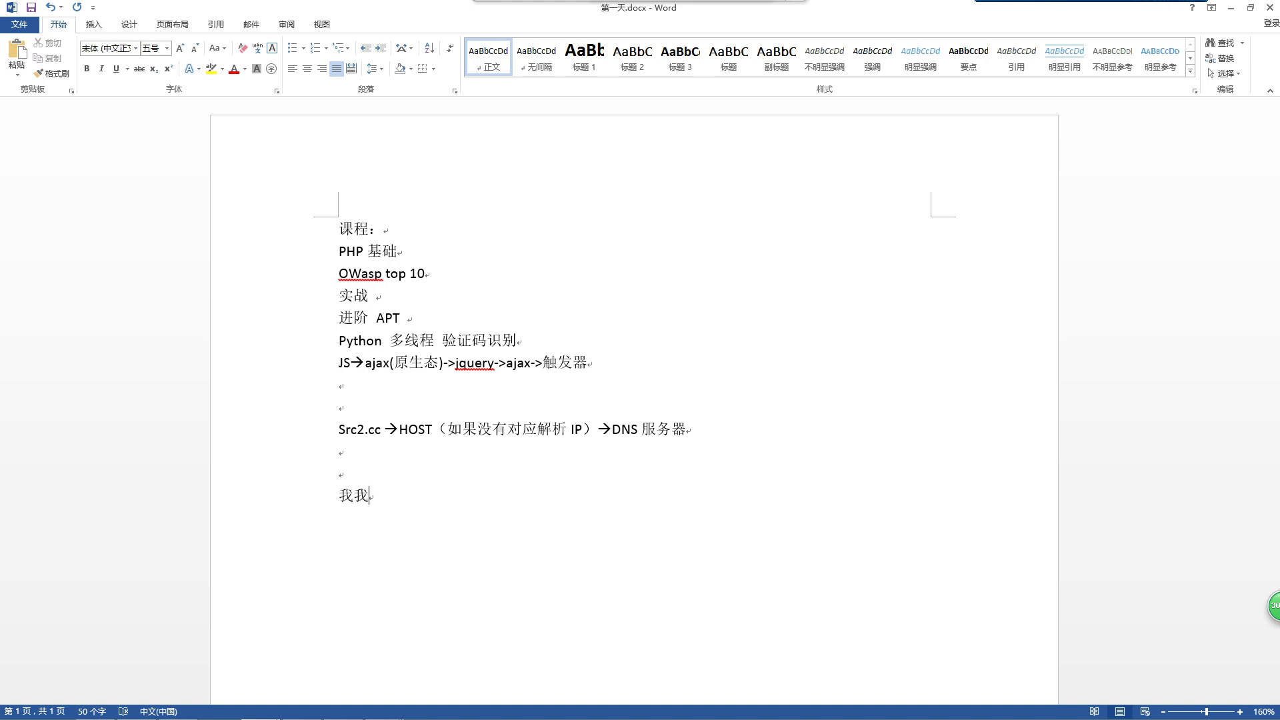
key("shift+Left")
key("shift+Left")
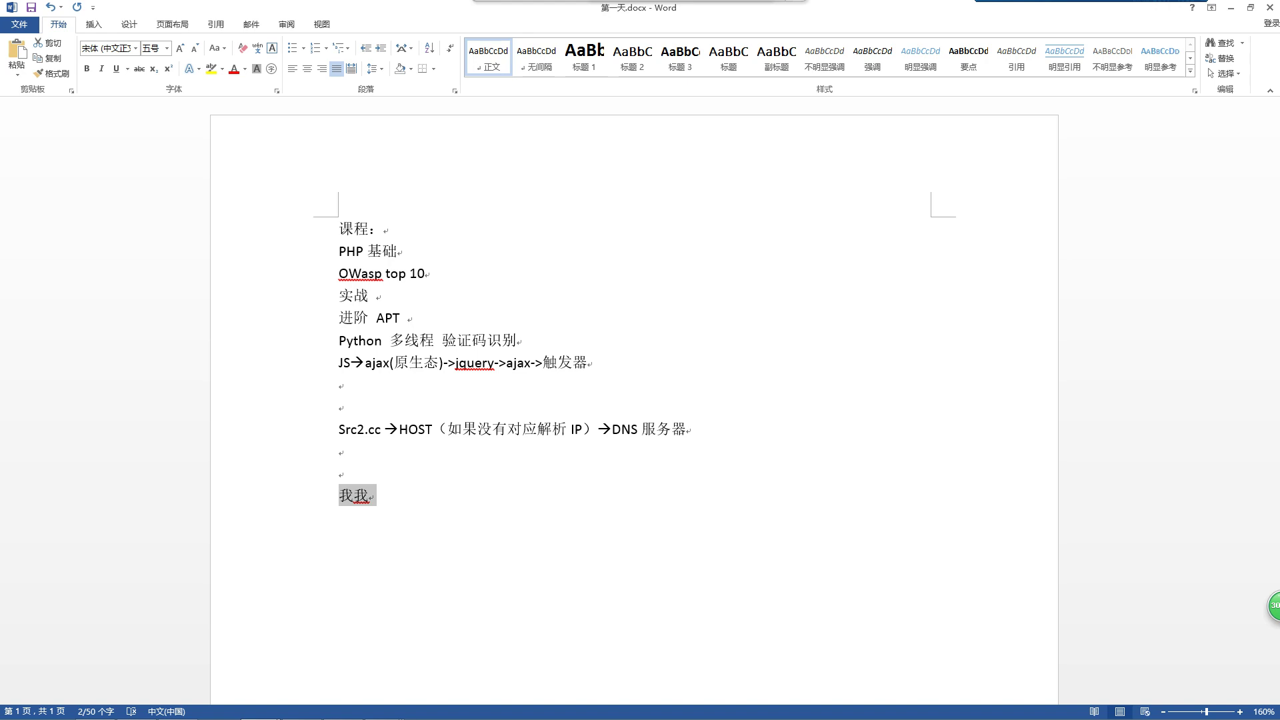
key("Right")
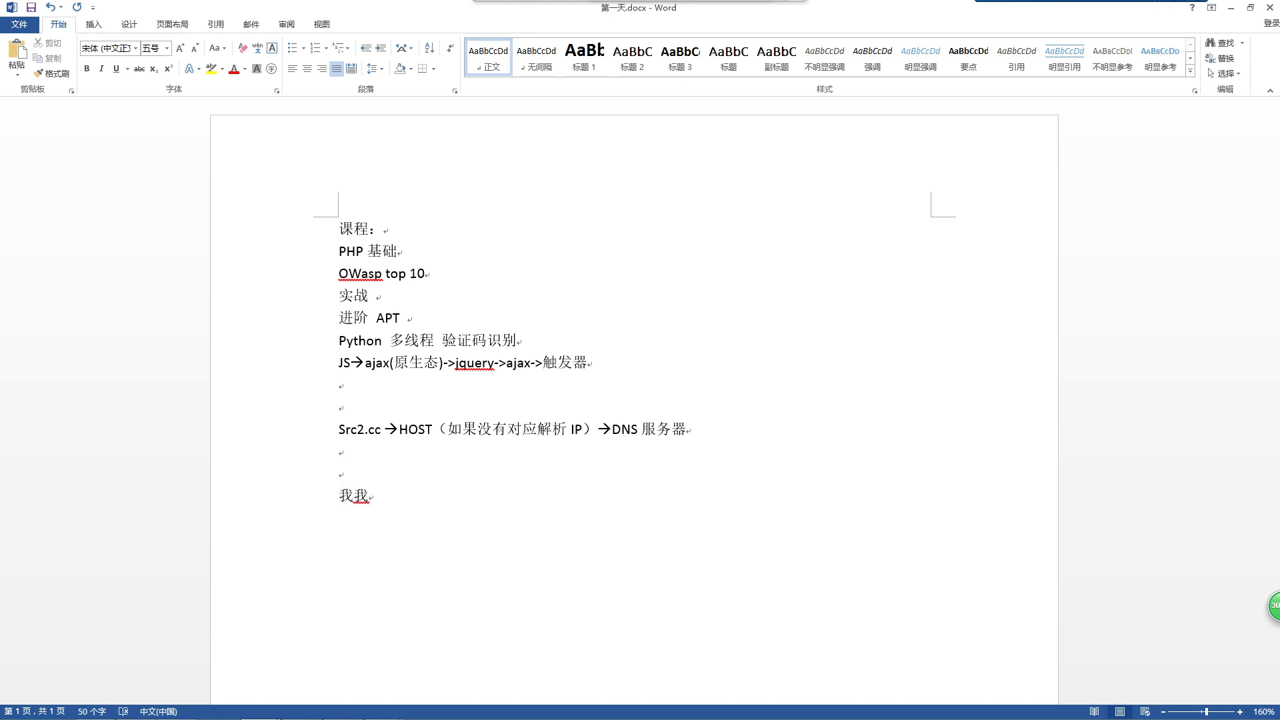
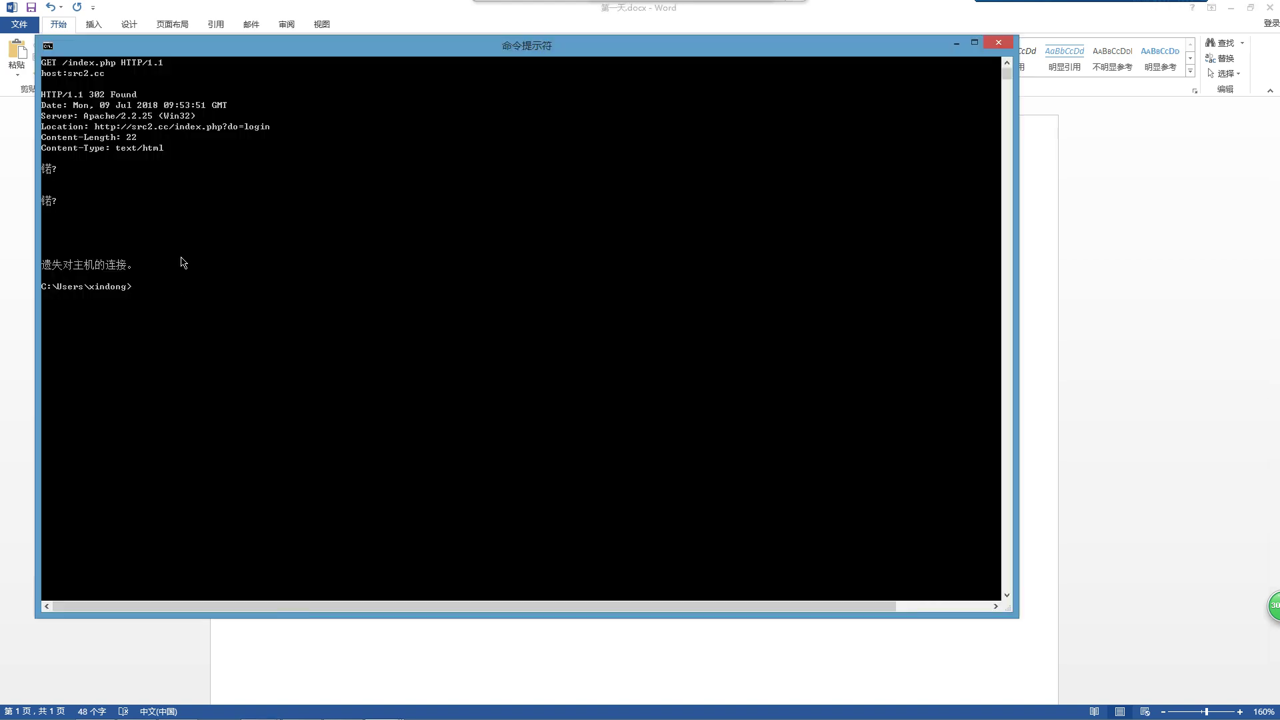
key("alt+Tab")
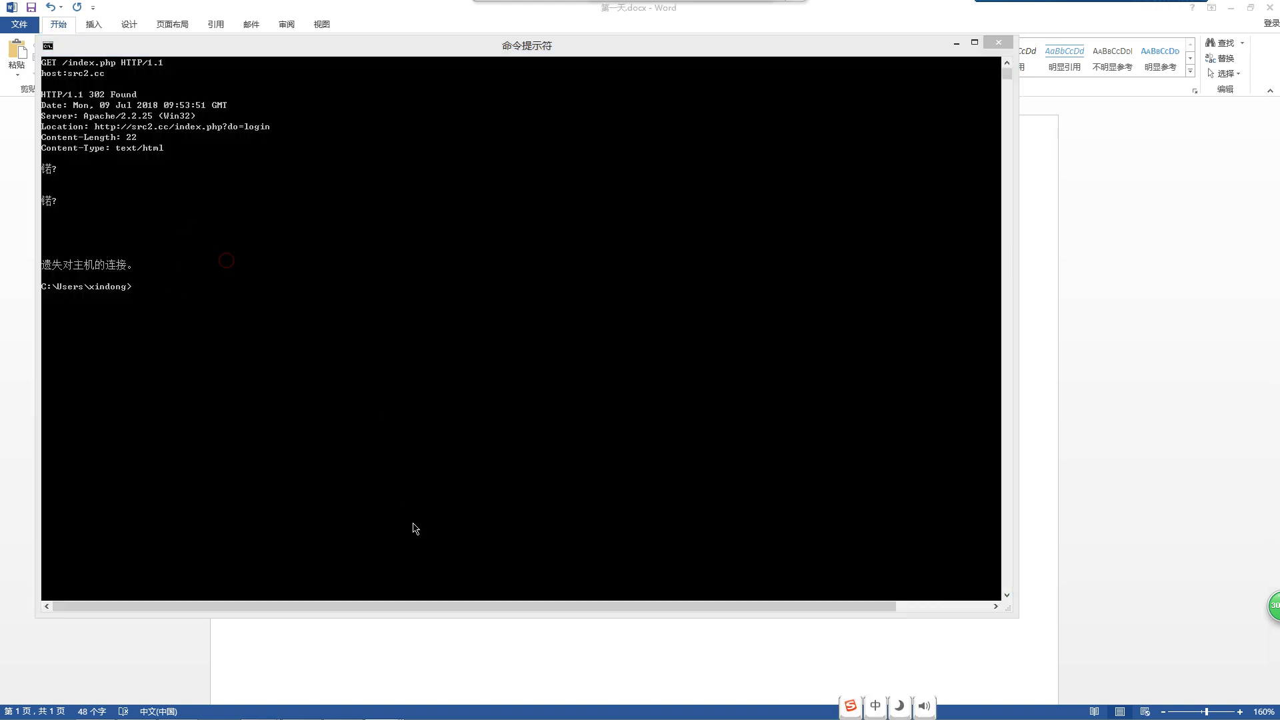
key("alt+Tab")
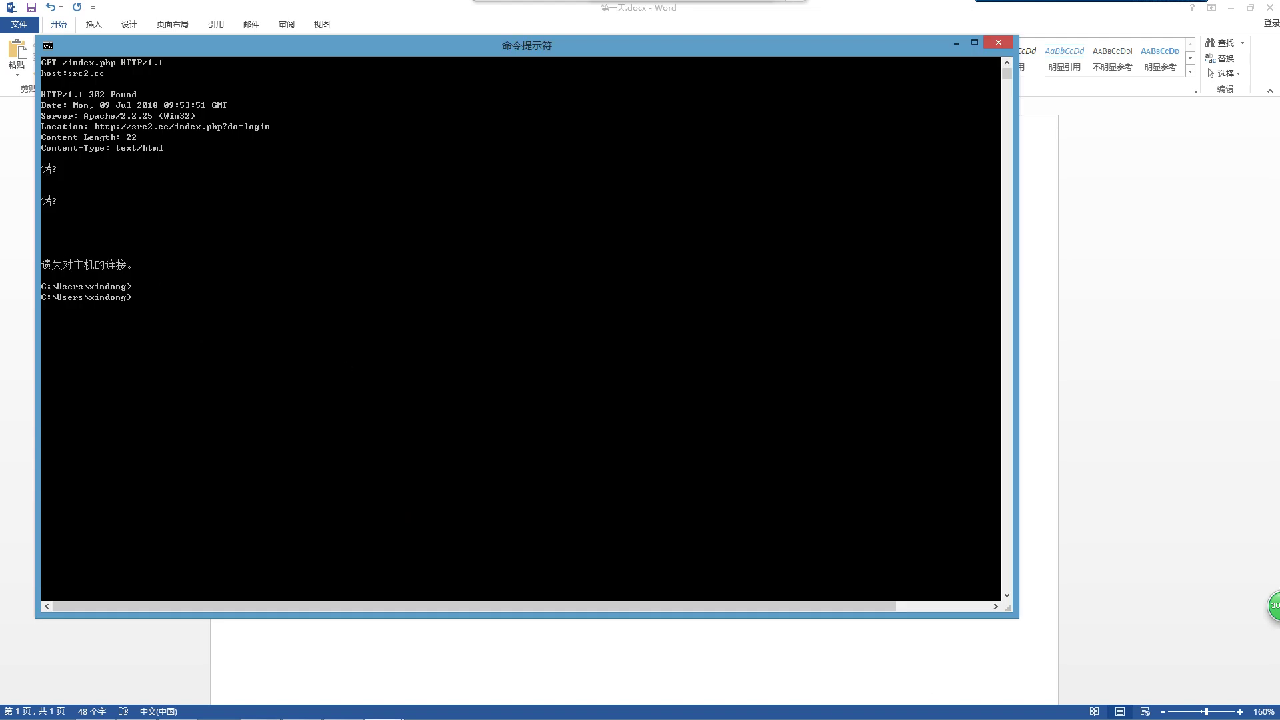
left_click(316, 711)
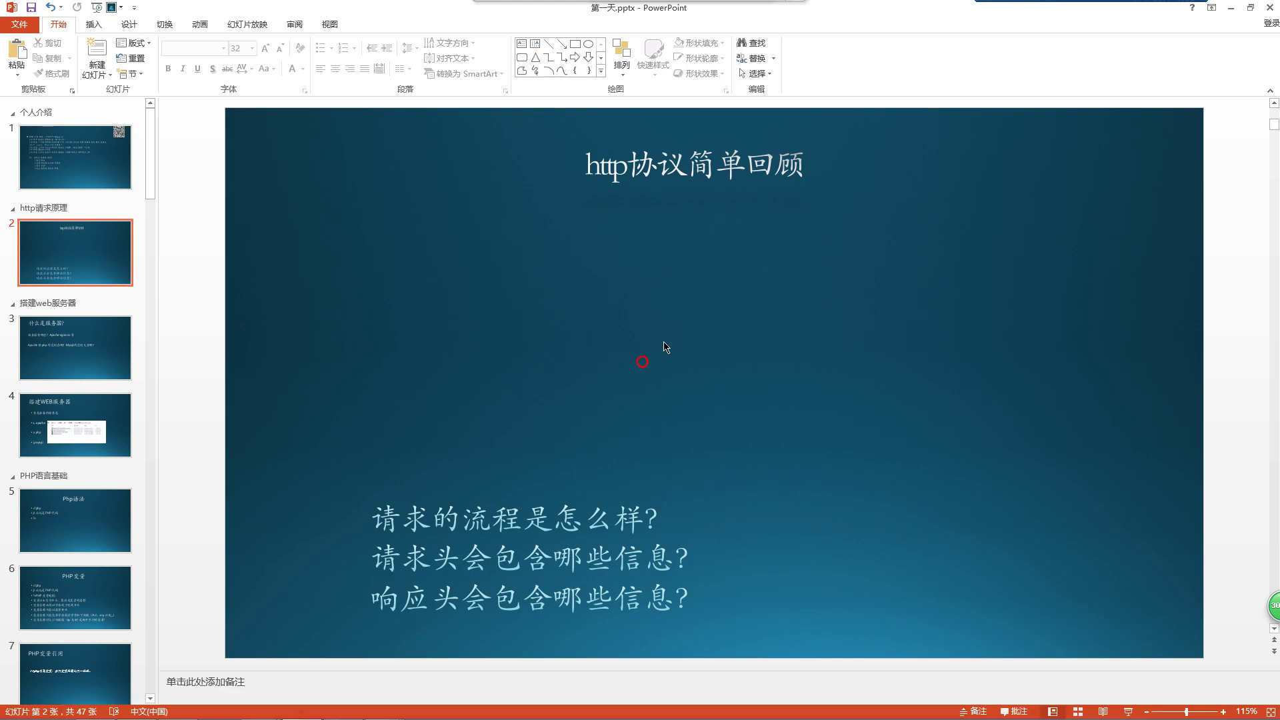
left_click(1231, 7)
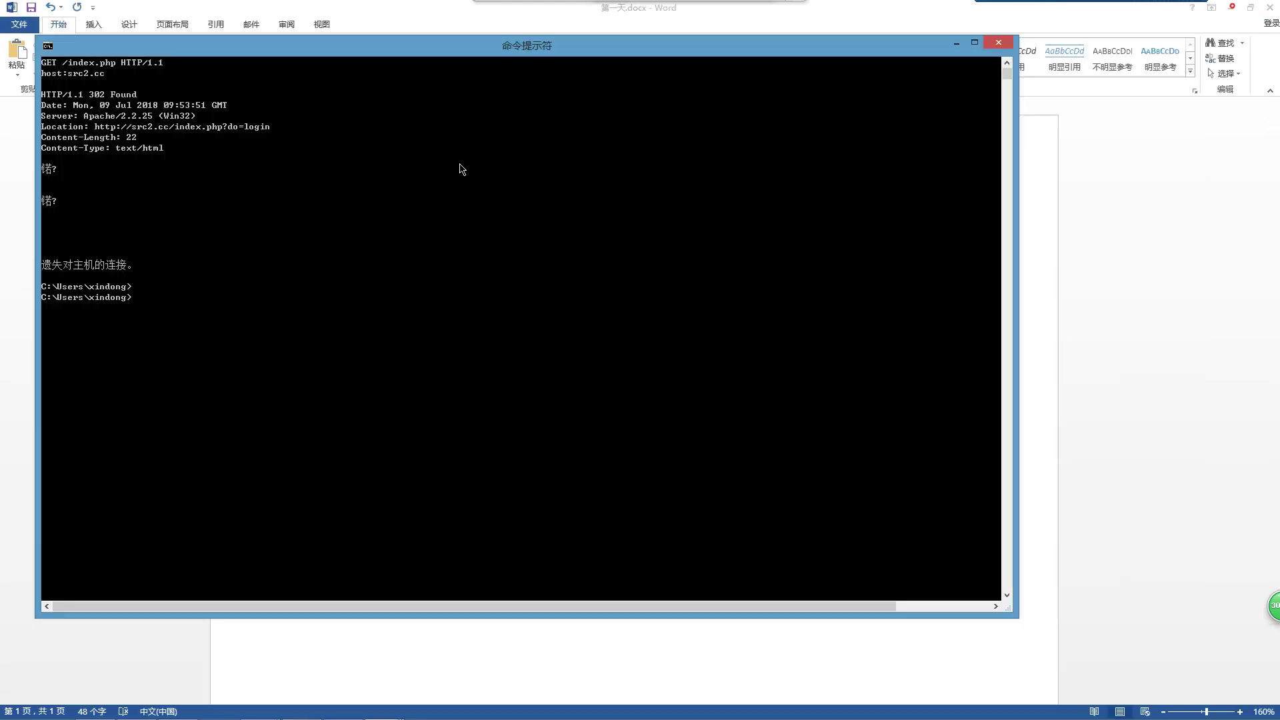
left_click(381, 707)
Step: Show the desktop and browse a讲师工具包 through PC机 and 屏幕录制软件包 to the screen-recorder-setup folder
key("super+d")
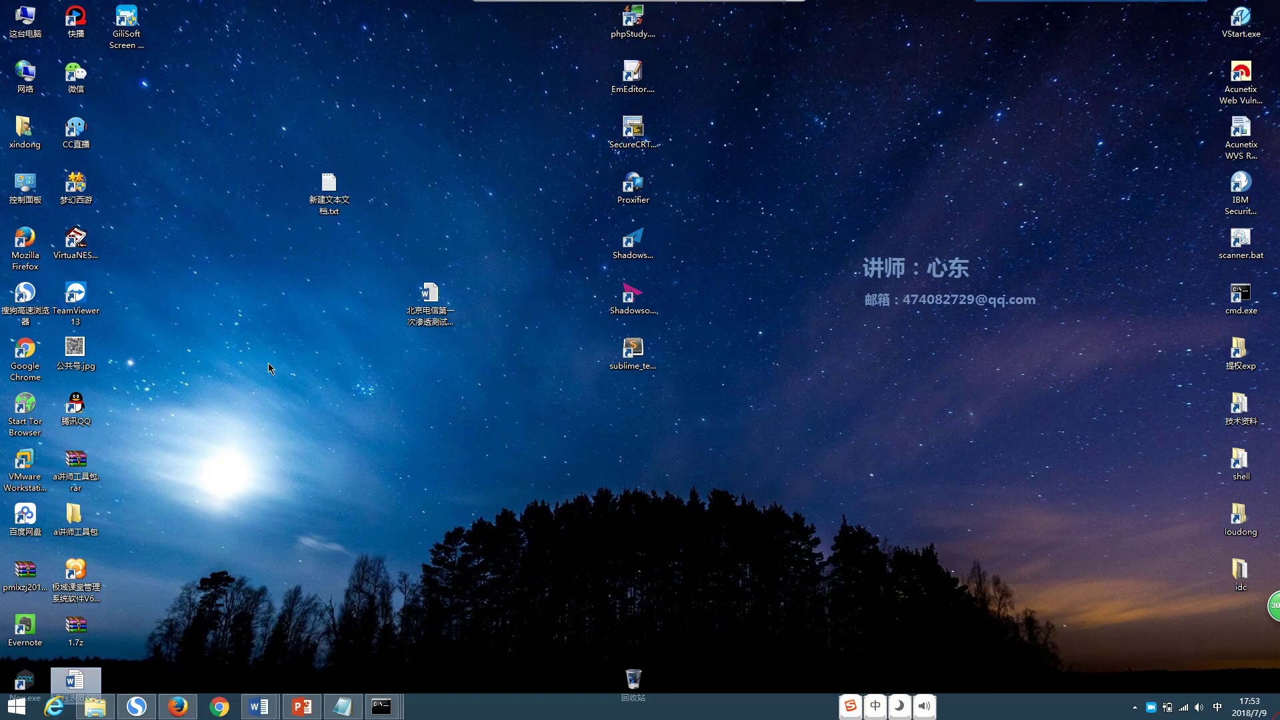
right_click(232, 479)
left_click(231, 474)
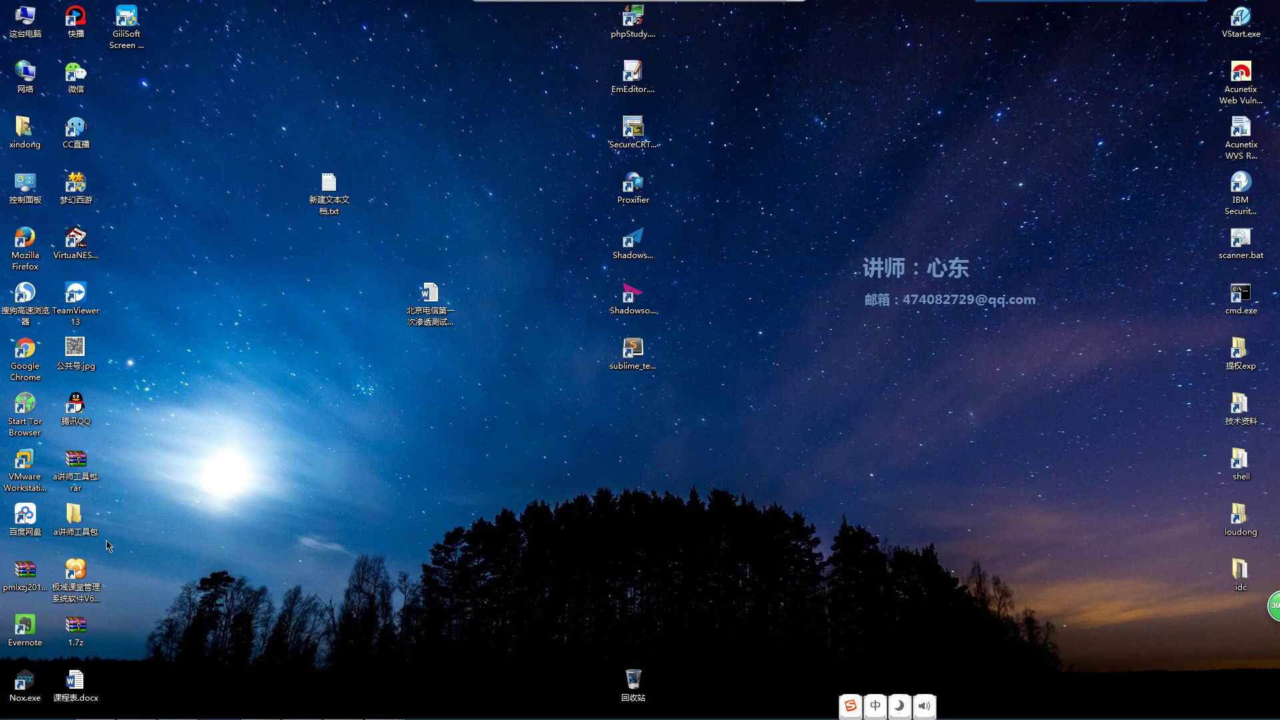
left_click(75, 519)
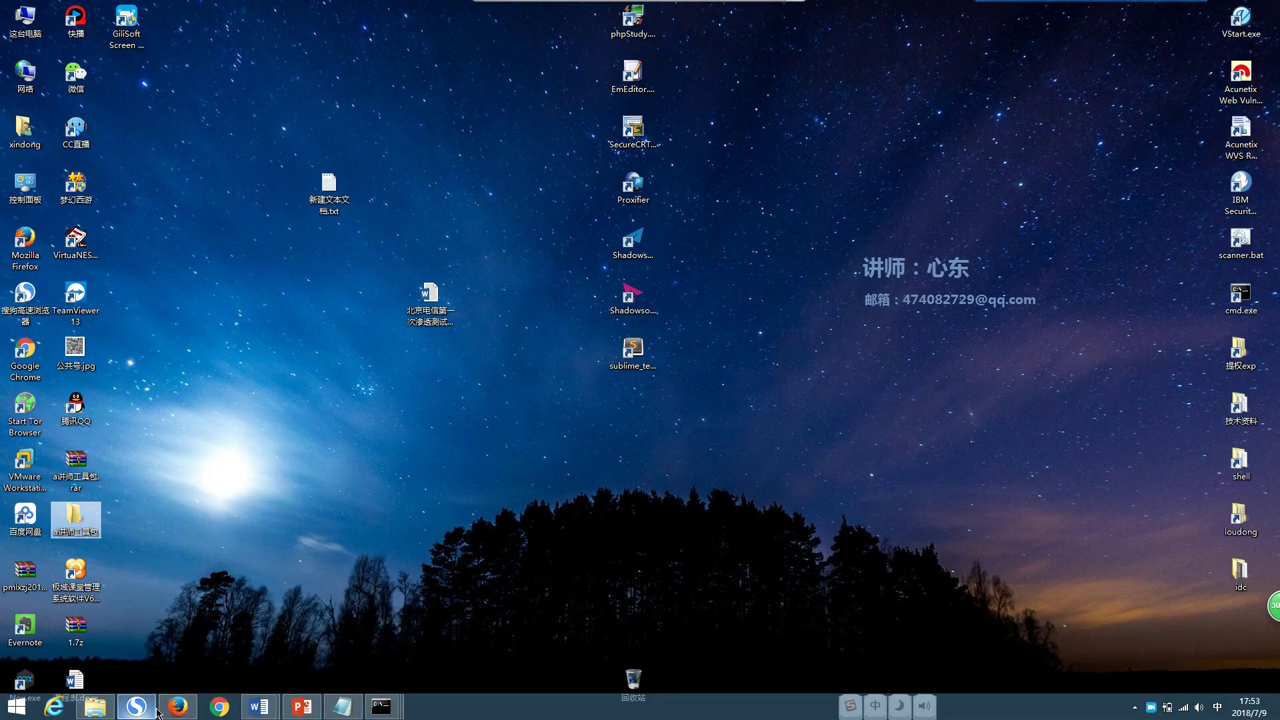
mouse_move(158, 712)
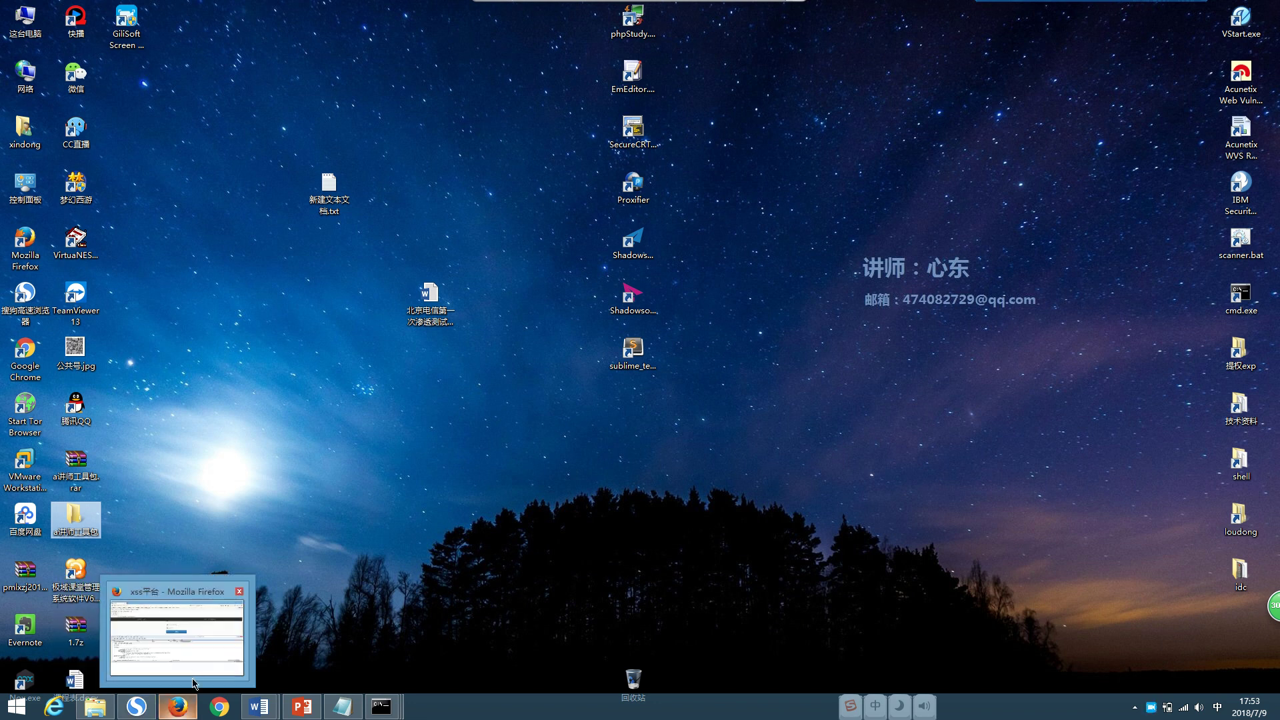
double_click(84, 522)
double_click(229, 88)
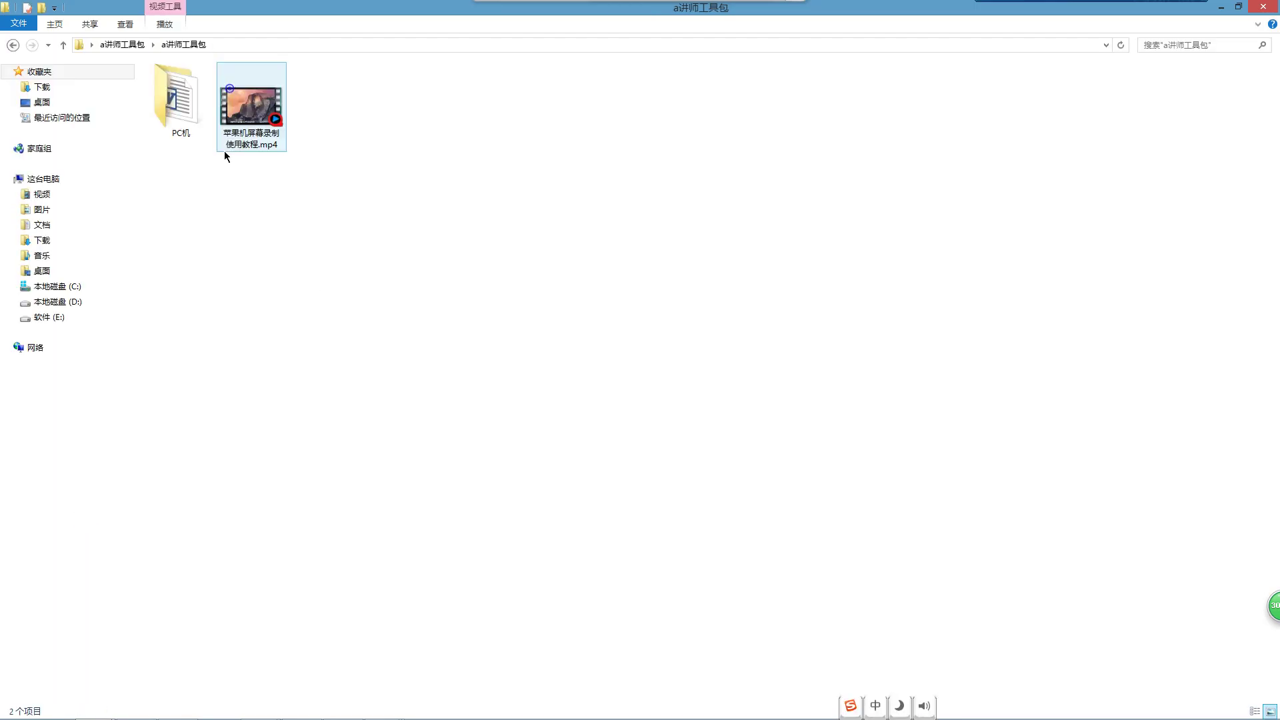
double_click(194, 111)
double_click(205, 85)
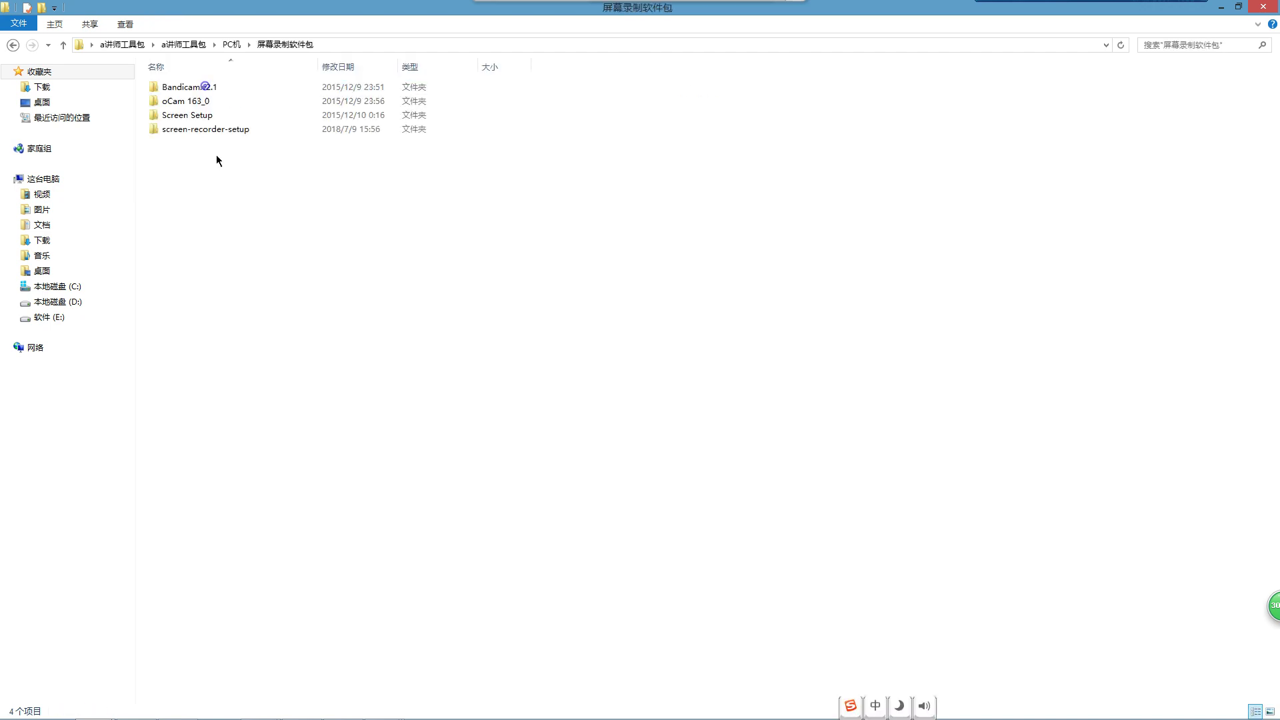
double_click(224, 132)
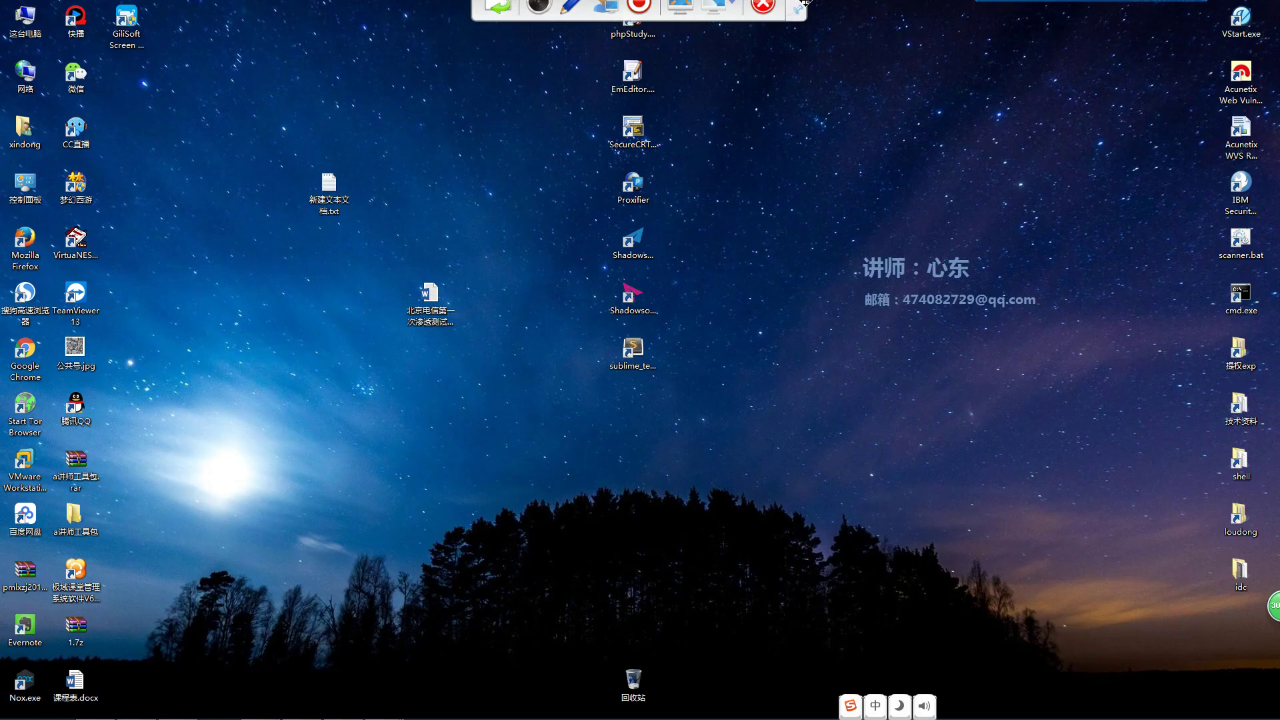
Step: Bring up QQ, open the chat with the contact who was sent the NDP451 installer, and reposition the chat window
mouse_move(1076, 8)
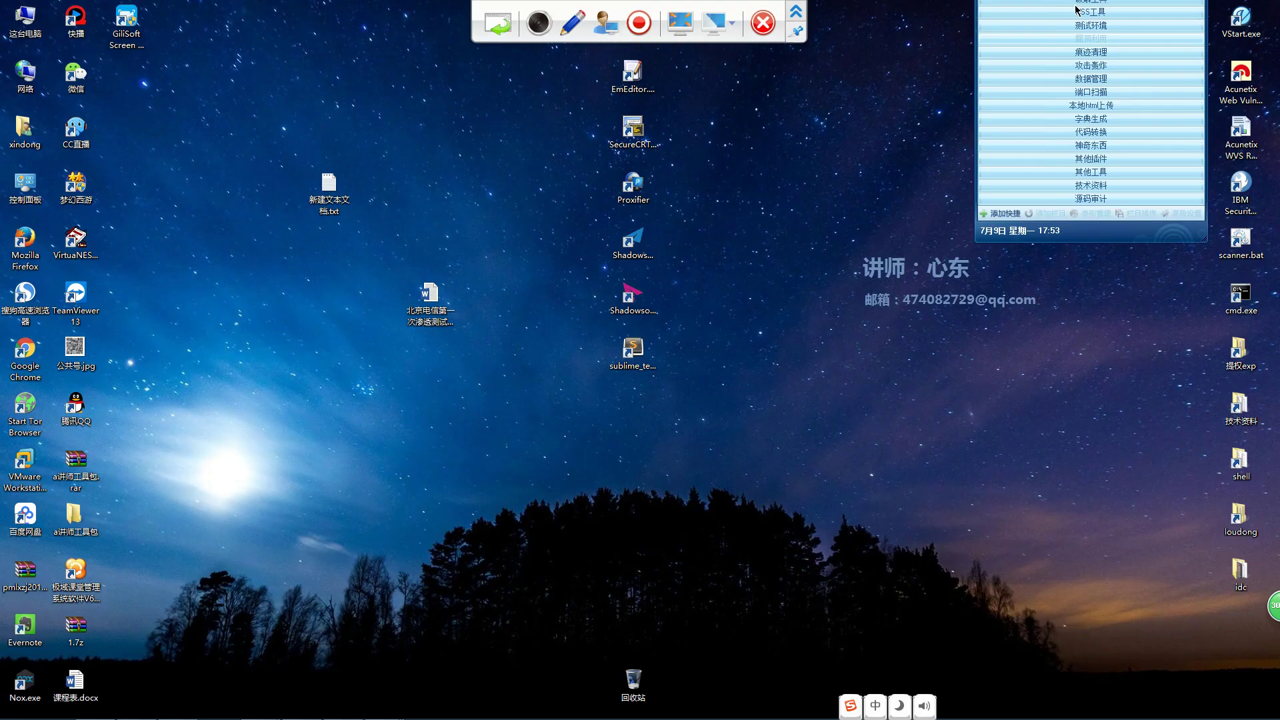
left_click(1135, 708)
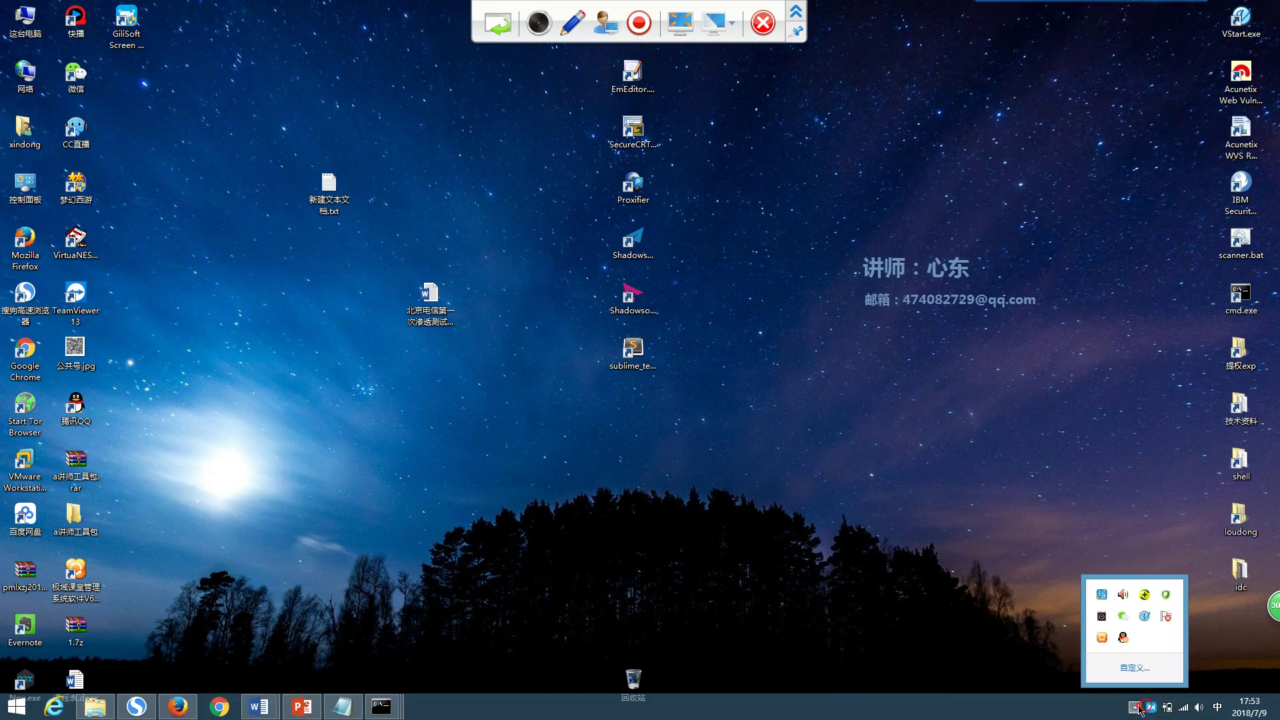
left_click(1124, 638)
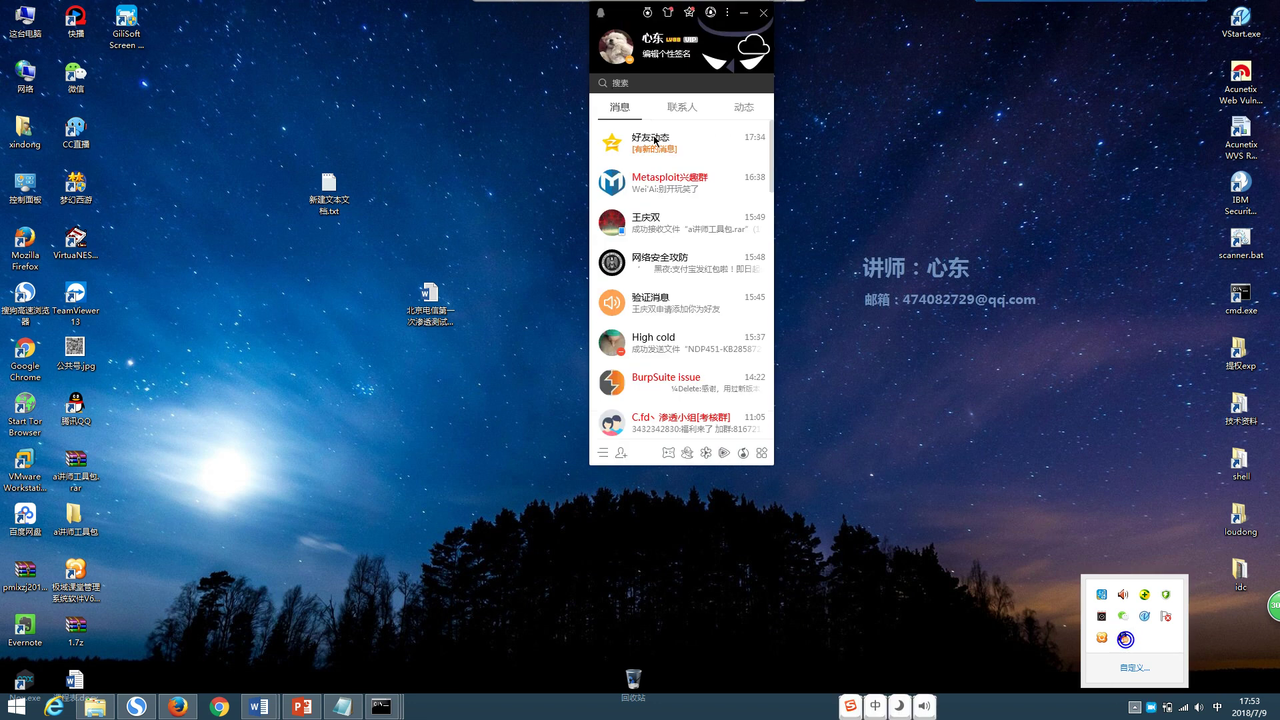
double_click(667, 342)
left_click_drag(638, 208, 723, 198)
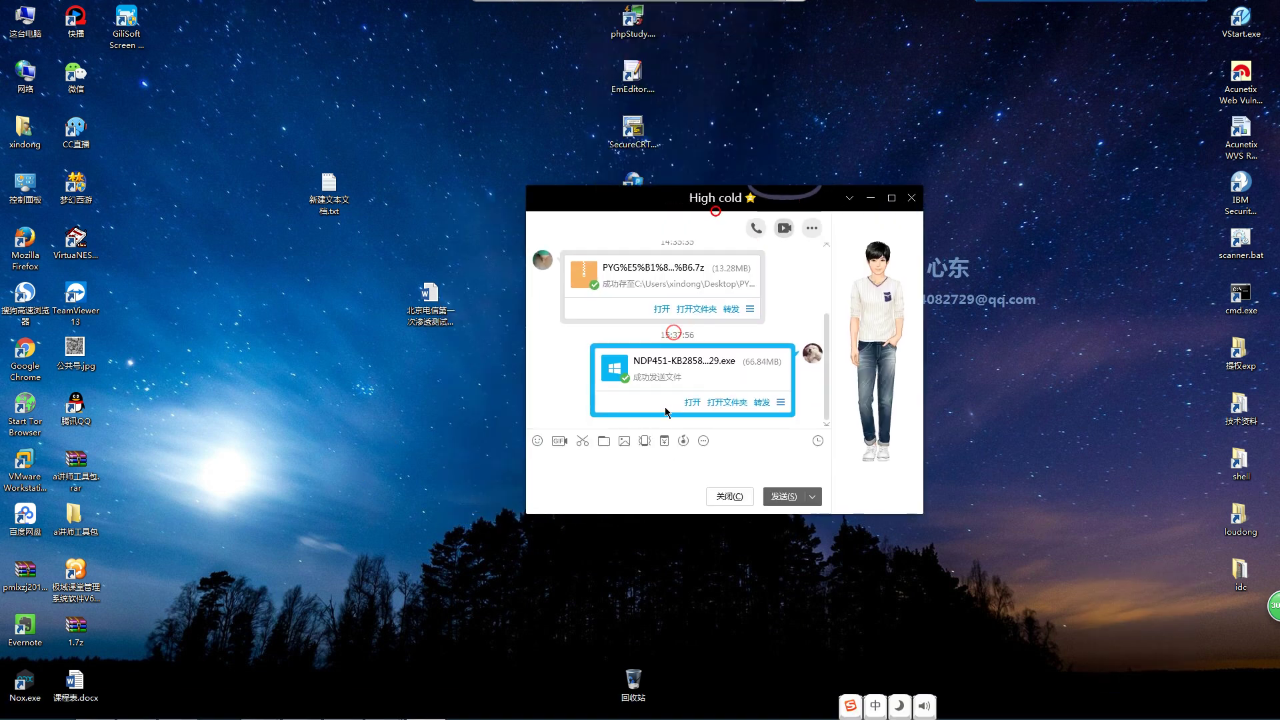
Step: Open the screen-recorder-setup folder in a讲师工具包 and arrange its restored window side by side with the chat window
double_click(73, 517)
double_click(230, 85)
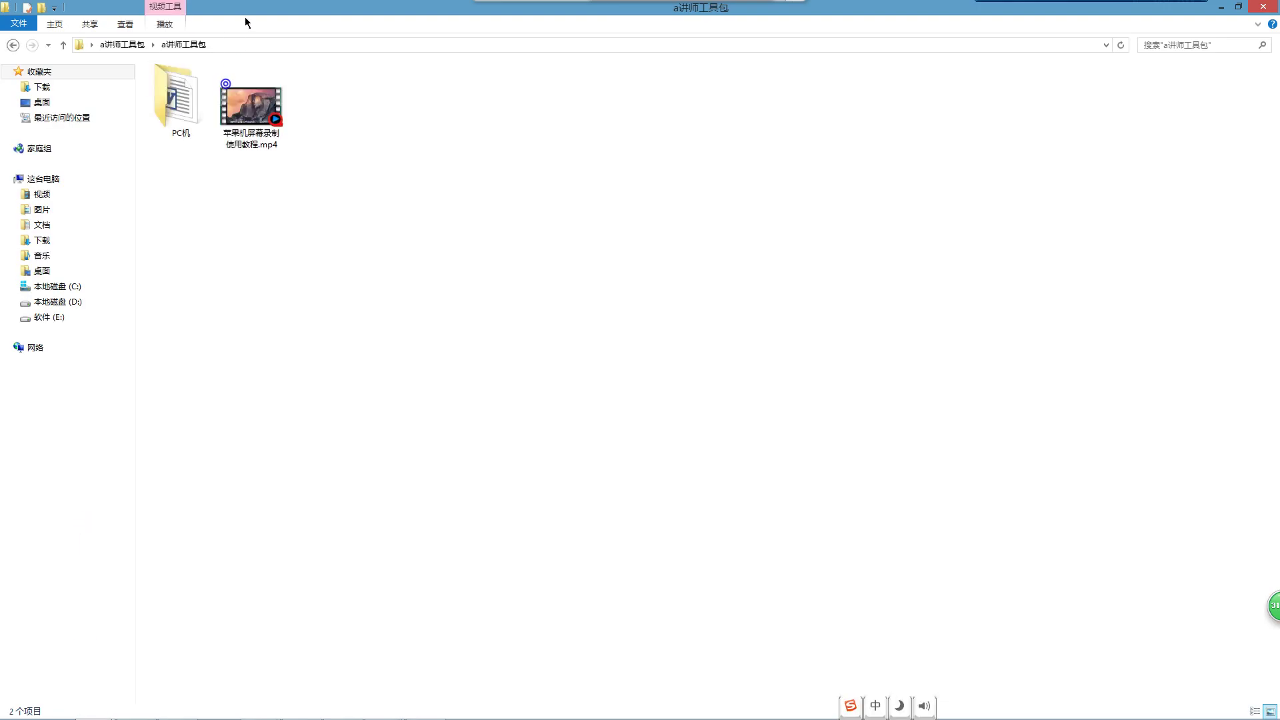
double_click(203, 121)
double_click(400, 5)
double_click(358, 244)
left_click_drag(727, 164, 567, 203)
left_click_drag(792, 212, 961, 189)
double_click(220, 327)
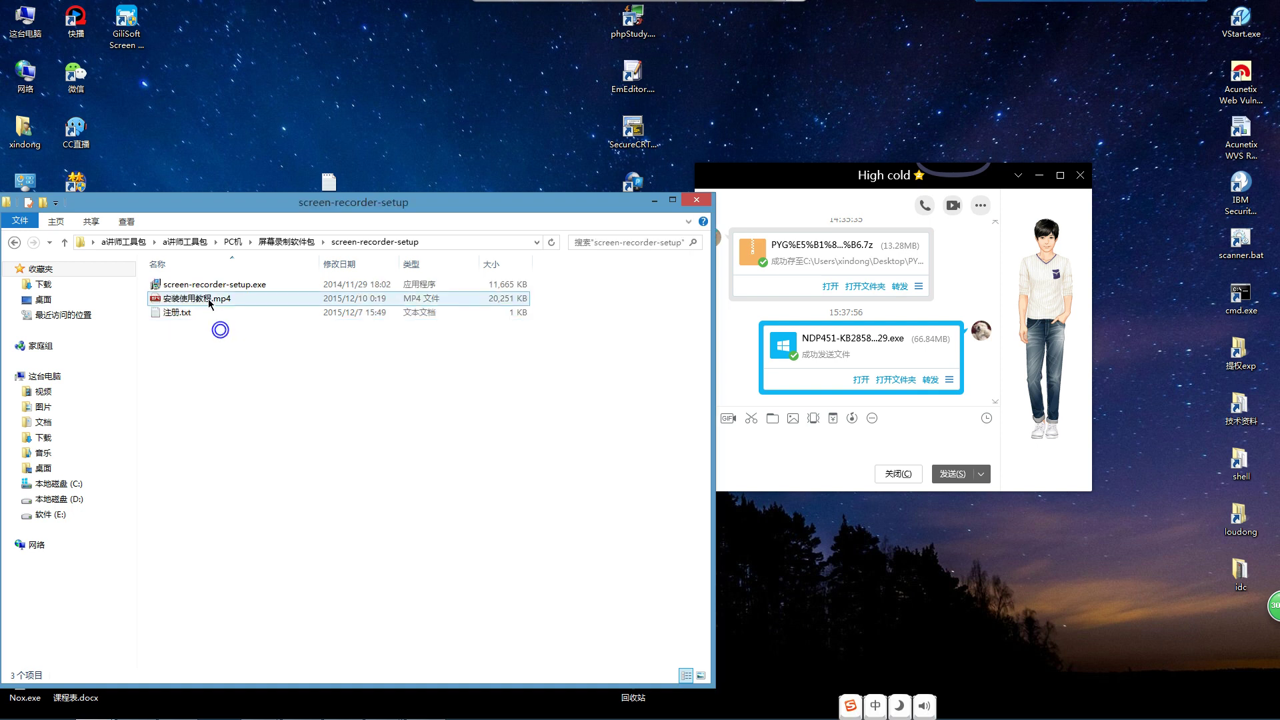
Step: Send screen-recorder-setup.exe and 注册.txt from the folder to the chat contact
left_click(225, 285)
left_click(933, 466)
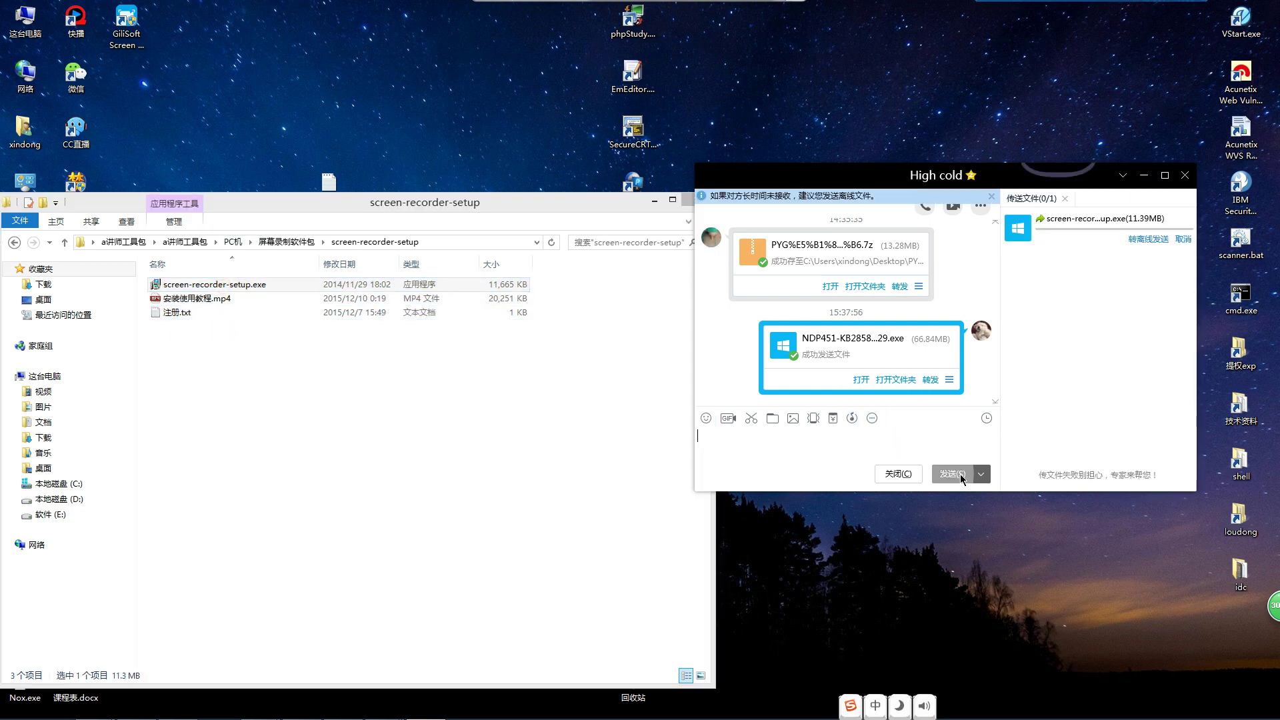
left_click(256, 298)
left_click_drag(204, 315, 946, 451)
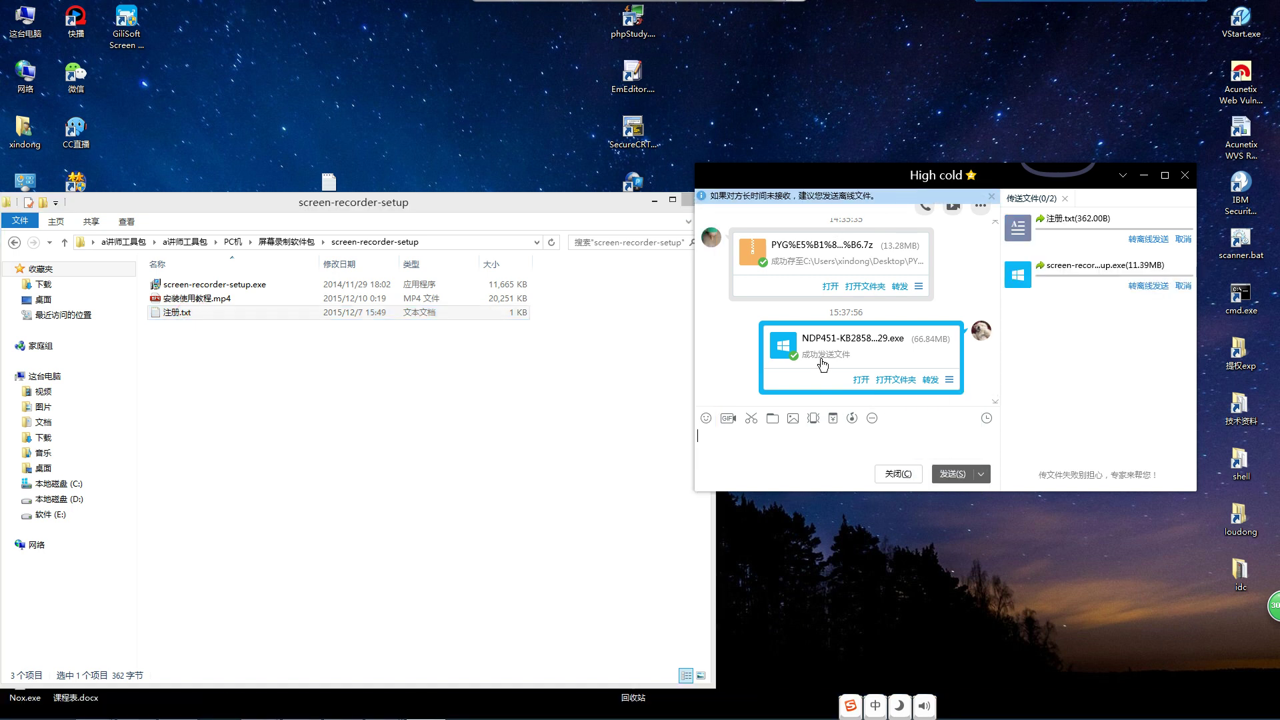
Step: Switch to 极域课堂管理系统软件 and start monitoring the connected student computer
mouse_move(412, 707)
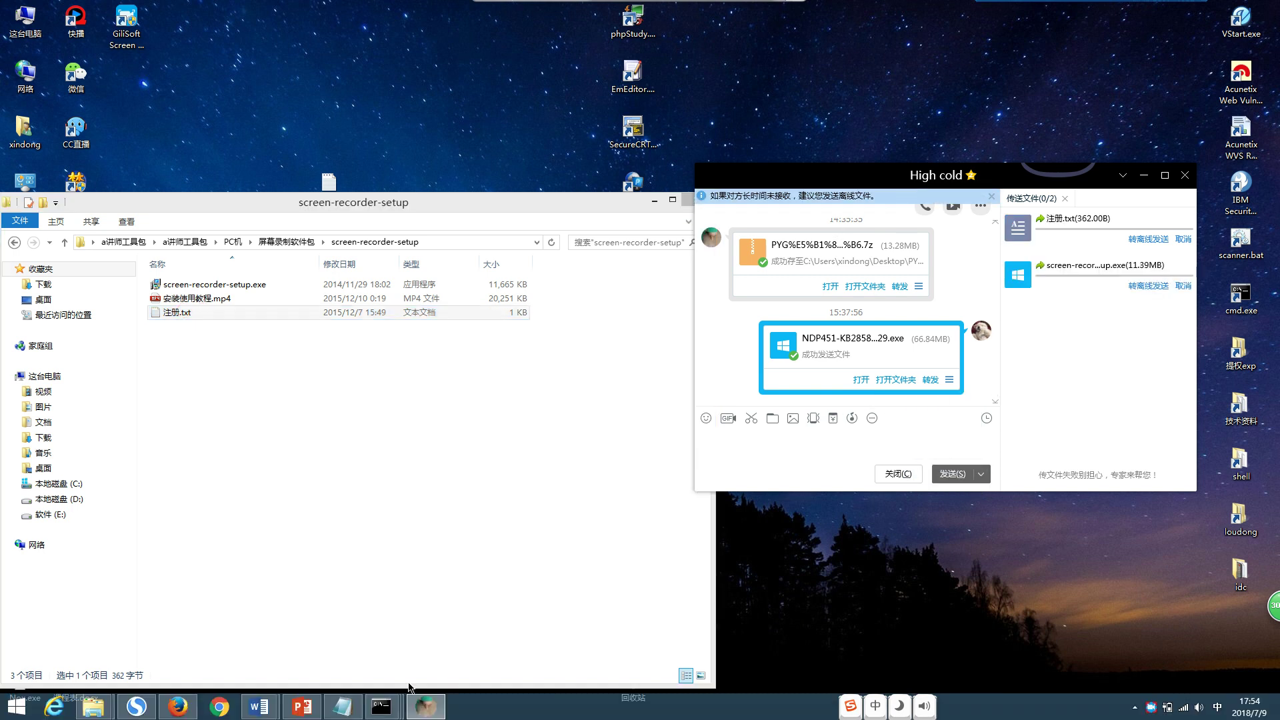
left_click(1135, 707)
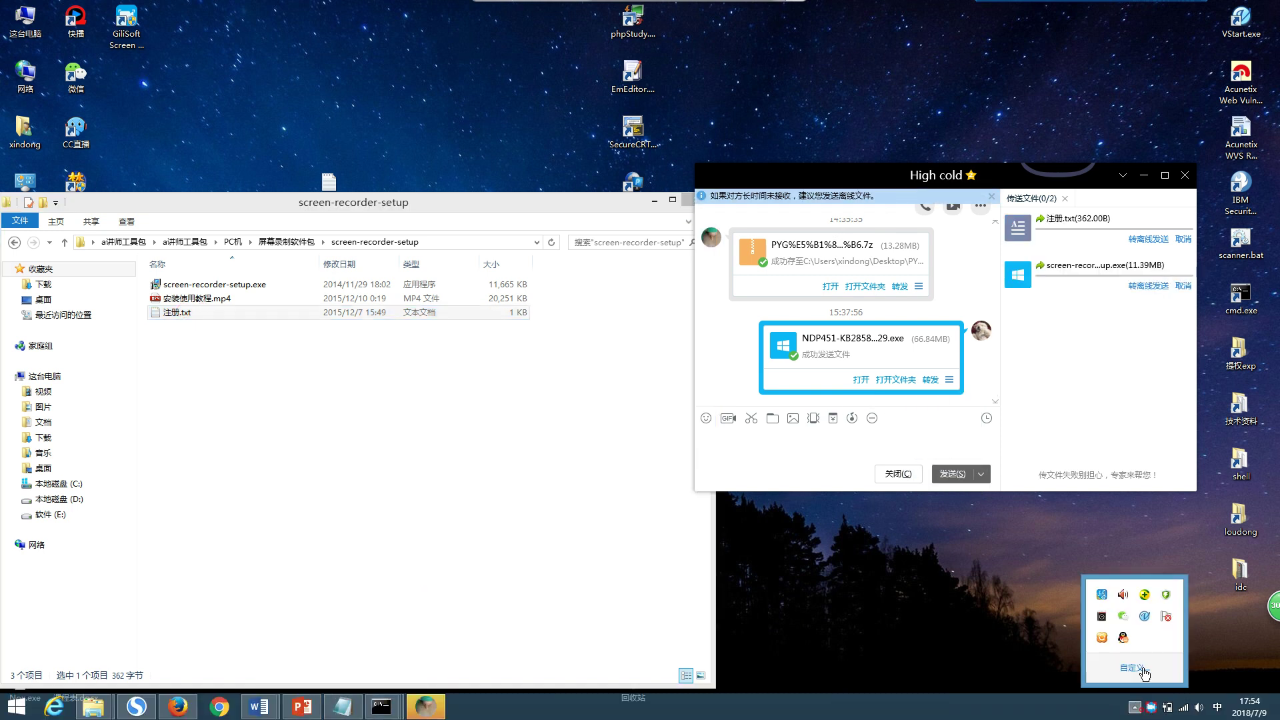
right_click(1101, 637)
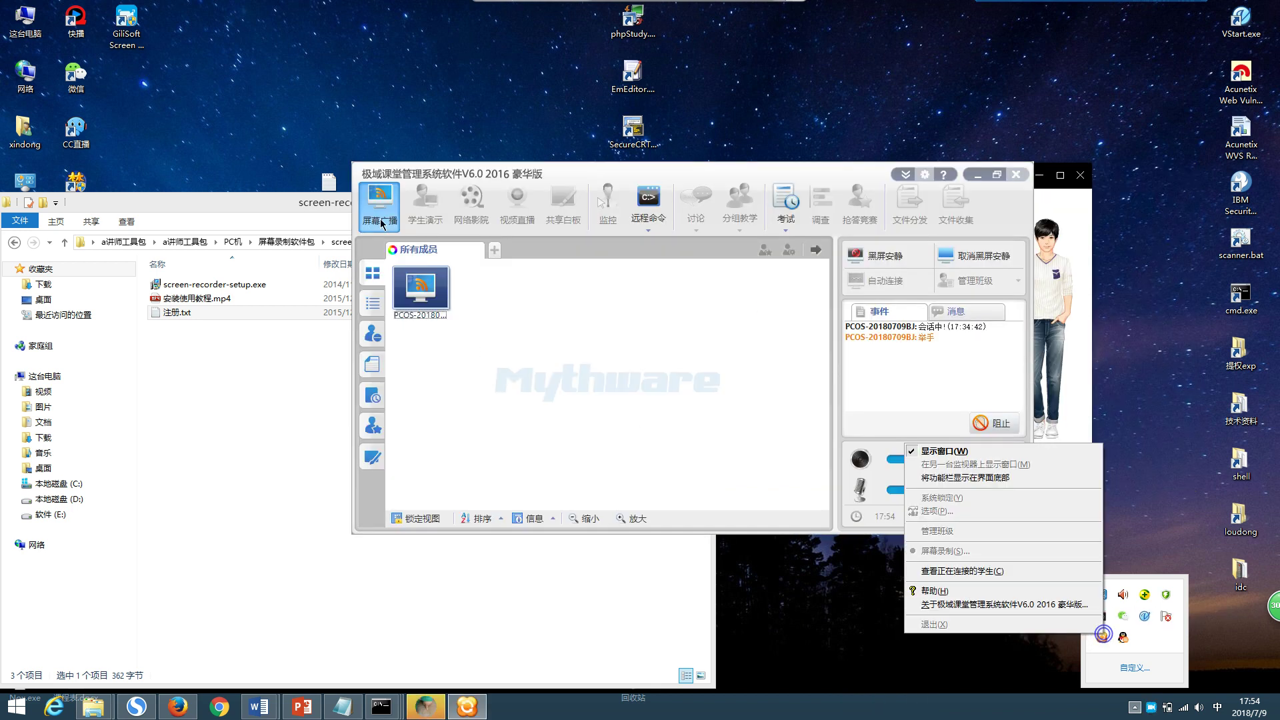
left_click(396, 244)
double_click(421, 288)
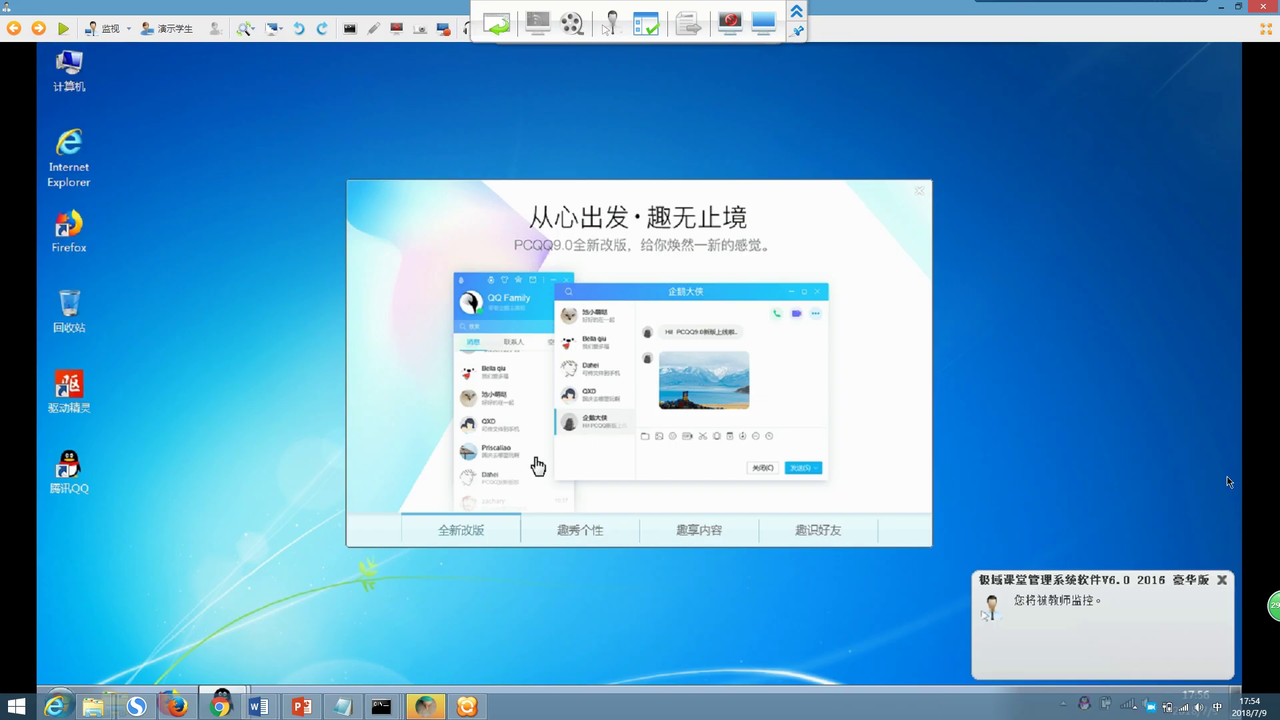
Step: On the student computer, close the QQ promotion, open the chat and run the received screen-recorder-setup.exe
left_click(920, 192)
mouse_move(227, 705)
left_click(224, 663)
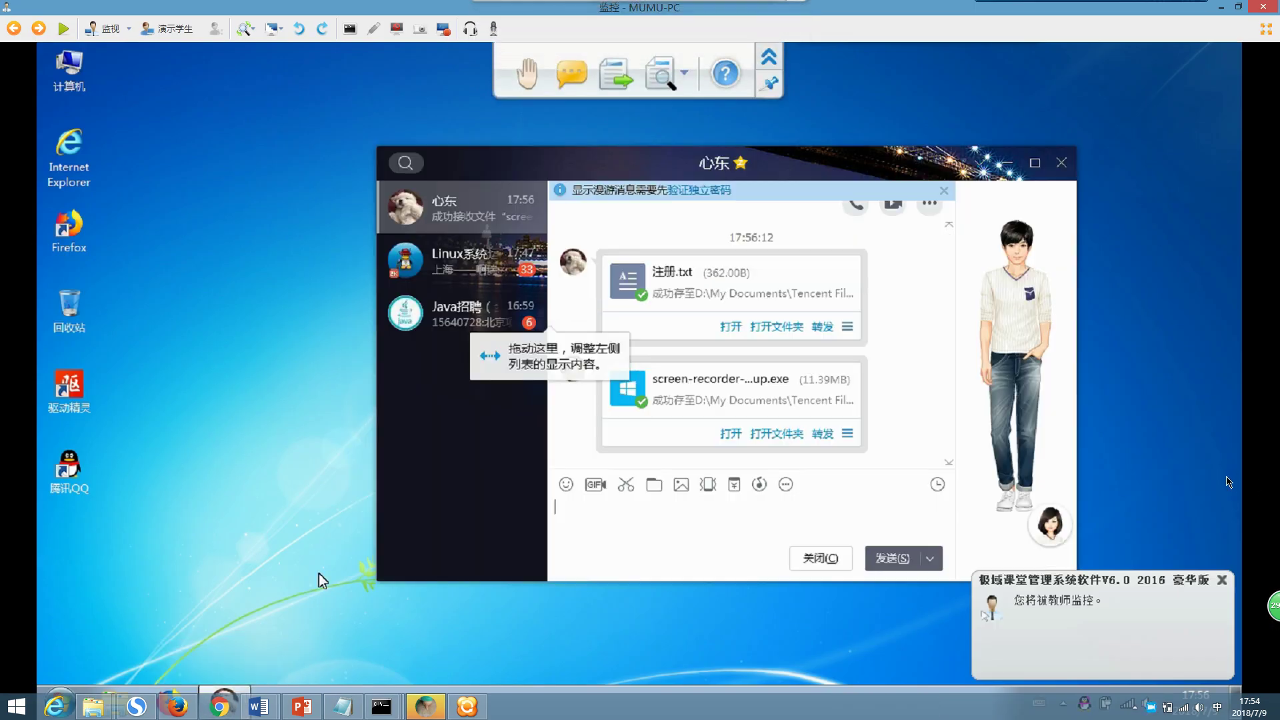
left_click(732, 434)
left_click(660, 409)
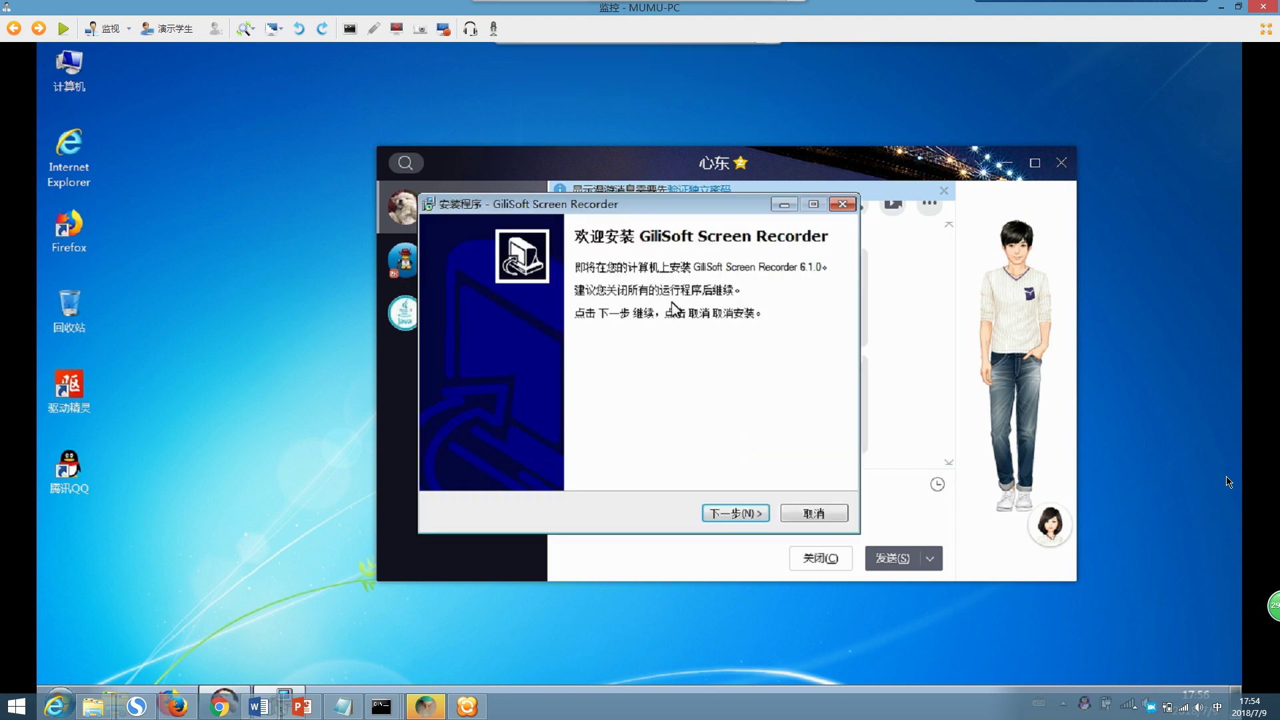
Step: Start installing GiliSoft Screen Recorder 6.1.0, keeping the installer's default settings
left_click(736, 514)
left_click(735, 515)
left_click(734, 514)
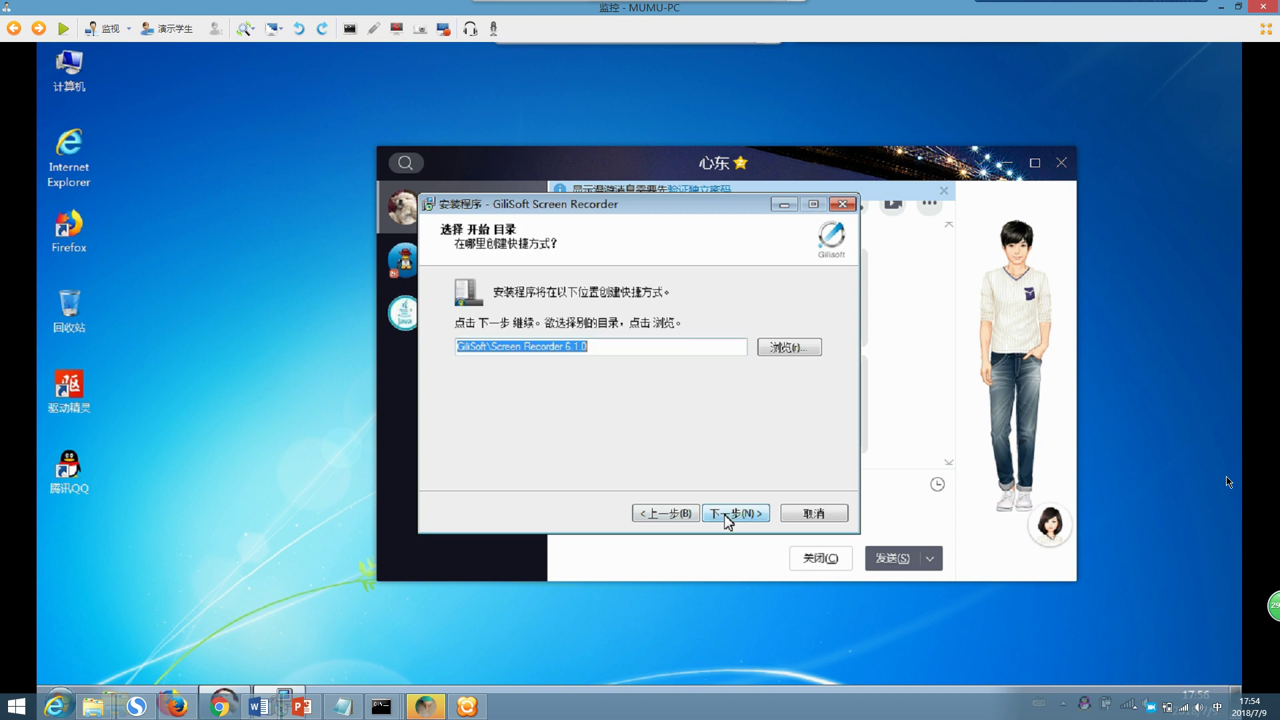
left_click(730, 517)
left_click(734, 514)
left_click(730, 517)
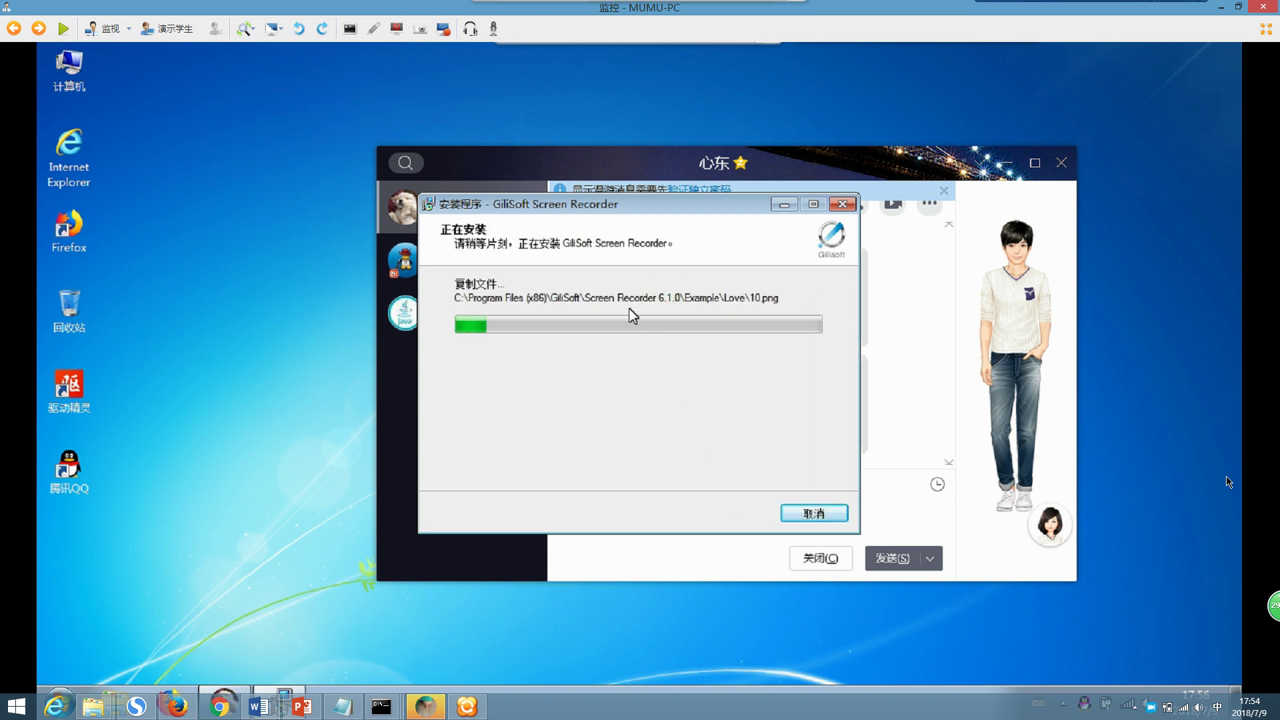
Step: Move the installer window aside and open the received 注册.txt from the chat
left_click_drag(608, 212, 403, 103)
left_click(731, 327)
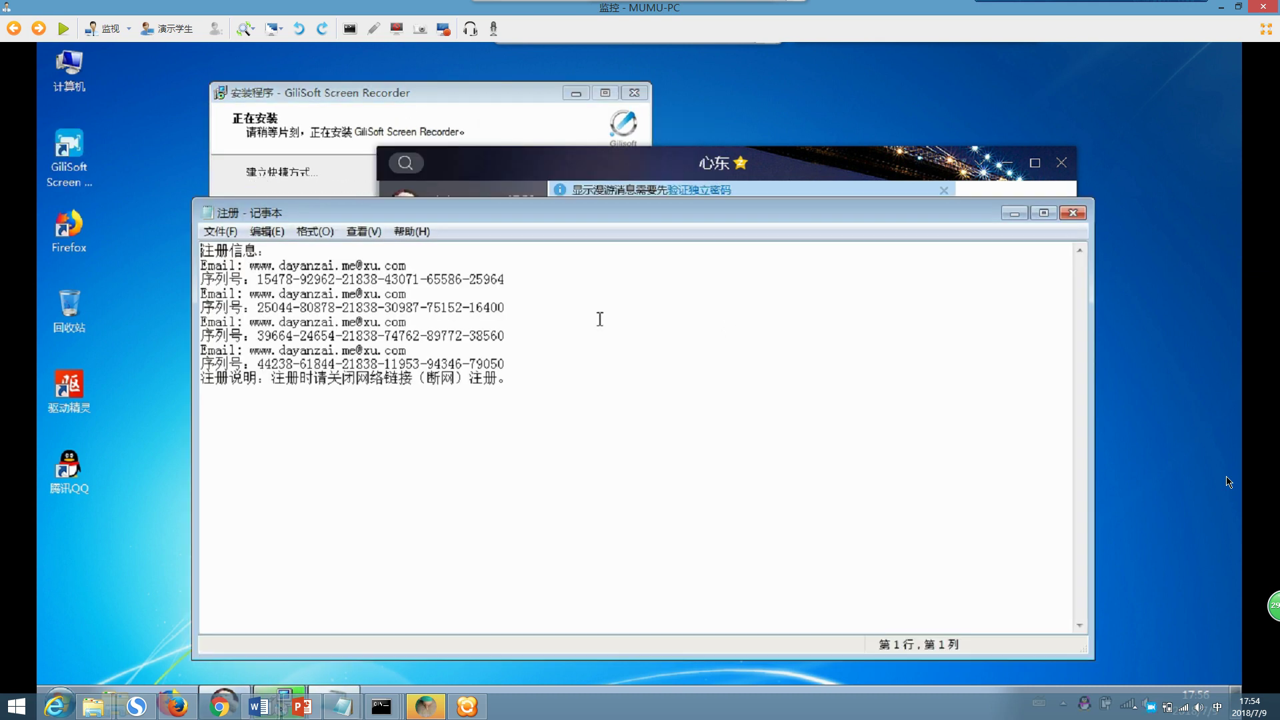
Step: Finish the GiliSoft Screen Recorder installation and copy the first registration e-mail from 注册.txt into the registration form
left_click(544, 400)
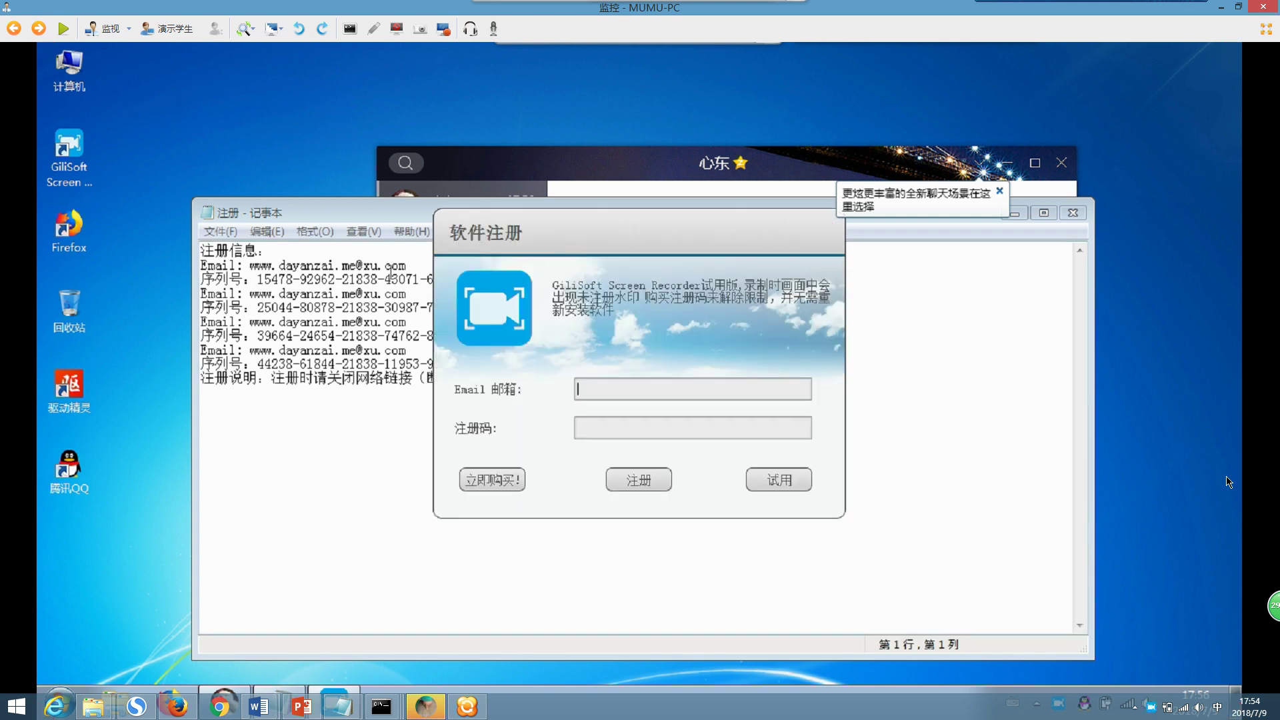
left_click(393, 267)
left_click_drag(392, 267, 251, 265)
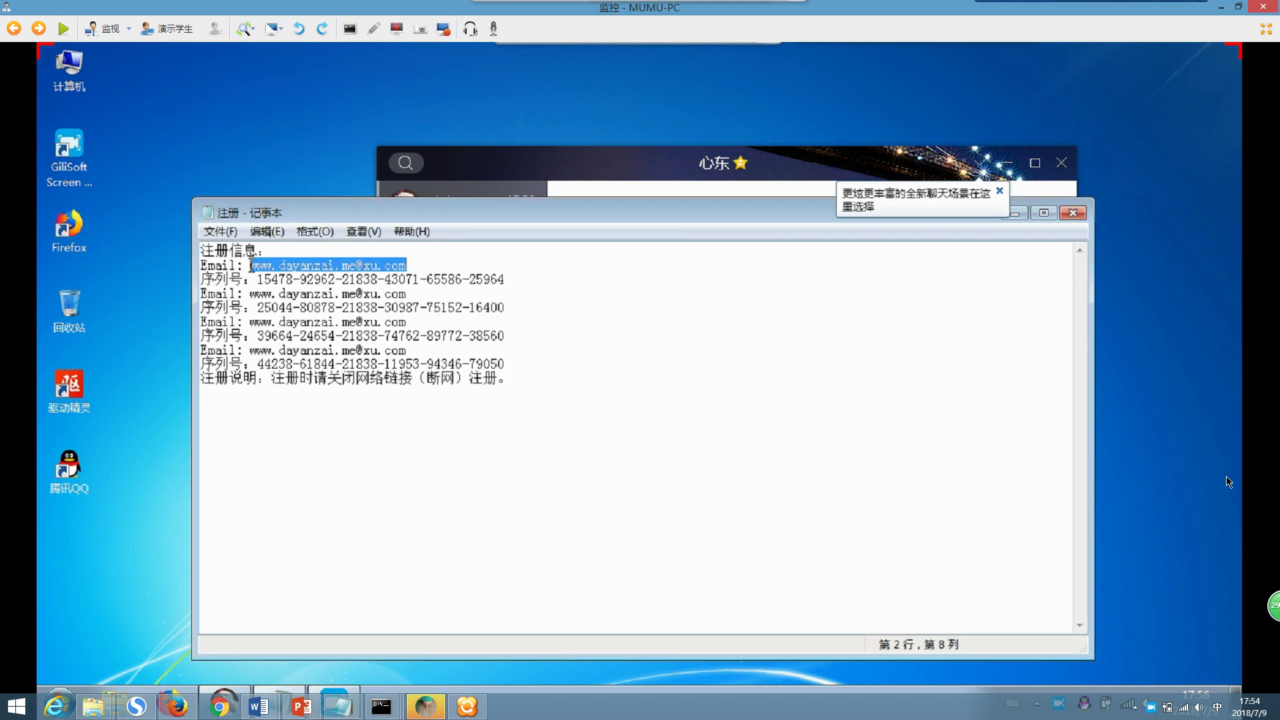
key("ctrl+c")
left_click_drag(386, 213, 328, 514)
key("ctrl+v")
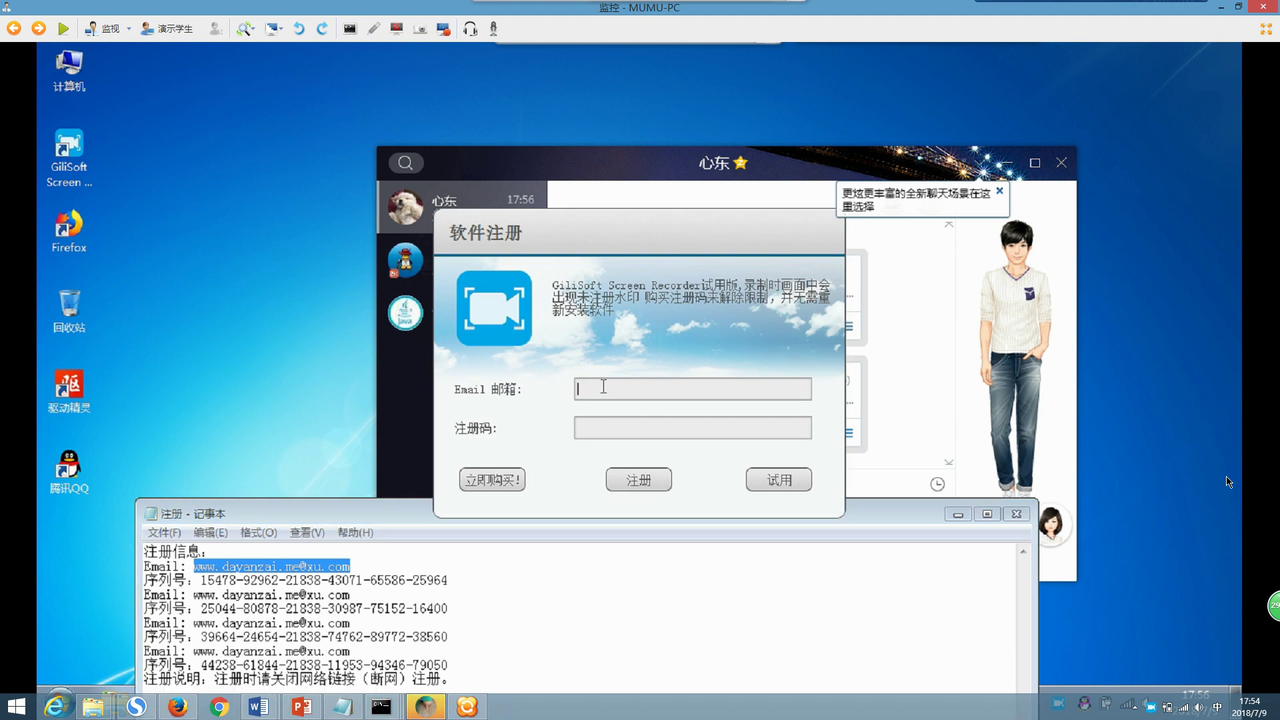
Step: Copy the first serial number from 注册.txt into the registration code field and submit the registration
left_click_drag(201, 581, 514, 576)
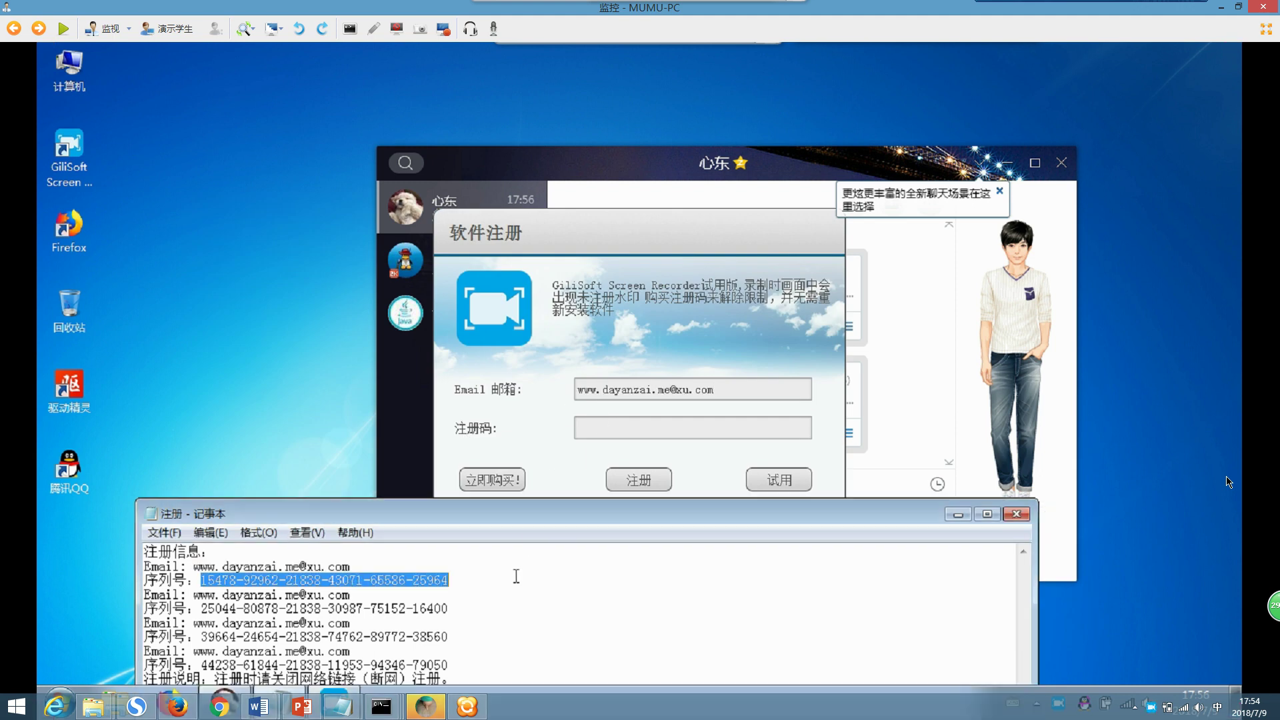
left_click(639, 428)
key("ctrl+v")
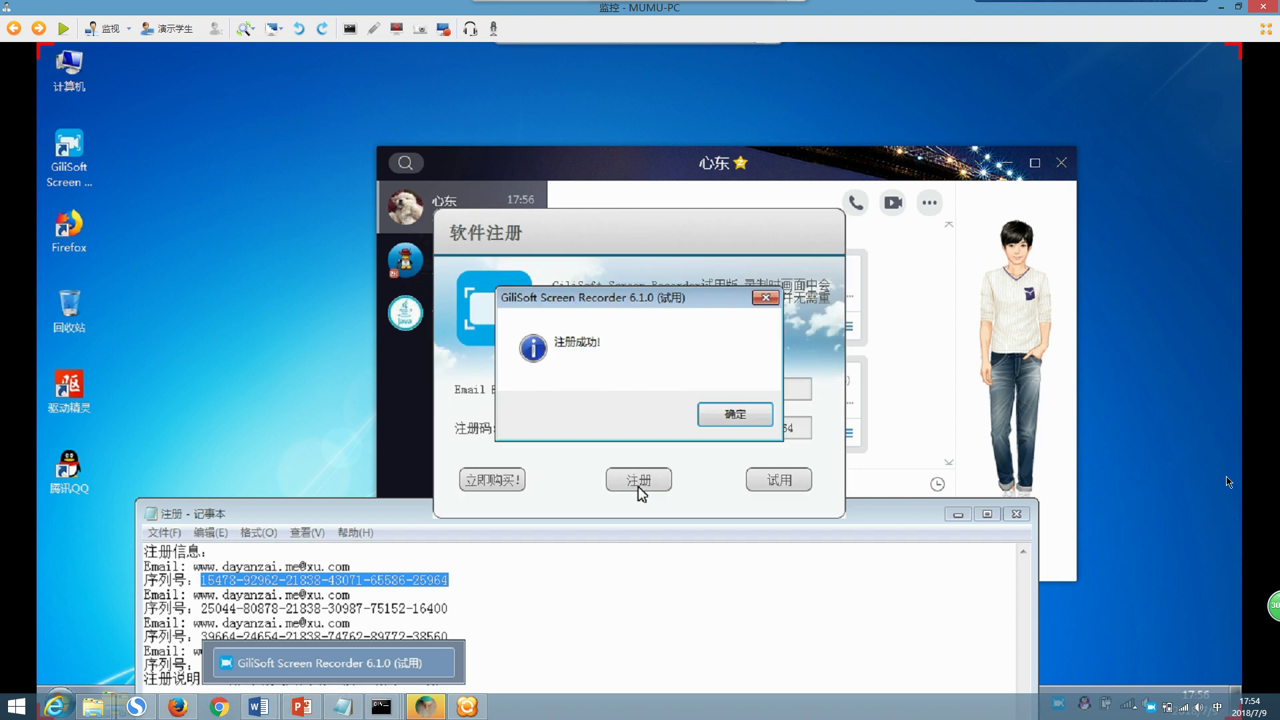
left_click(727, 417)
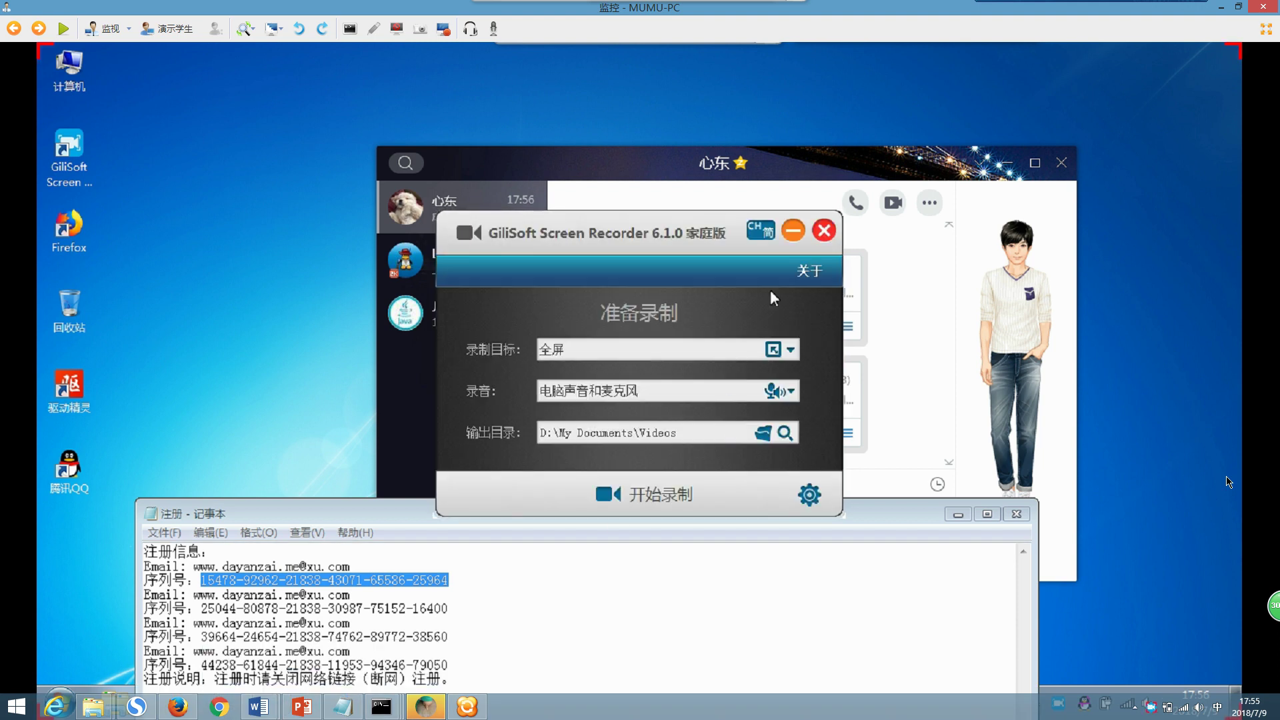
Step: Close the recorder, refresh the desktop, and relaunch the recorder to check its registration, dismissing the notice
left_click(824, 230)
right_click(266, 253)
left_click(304, 329)
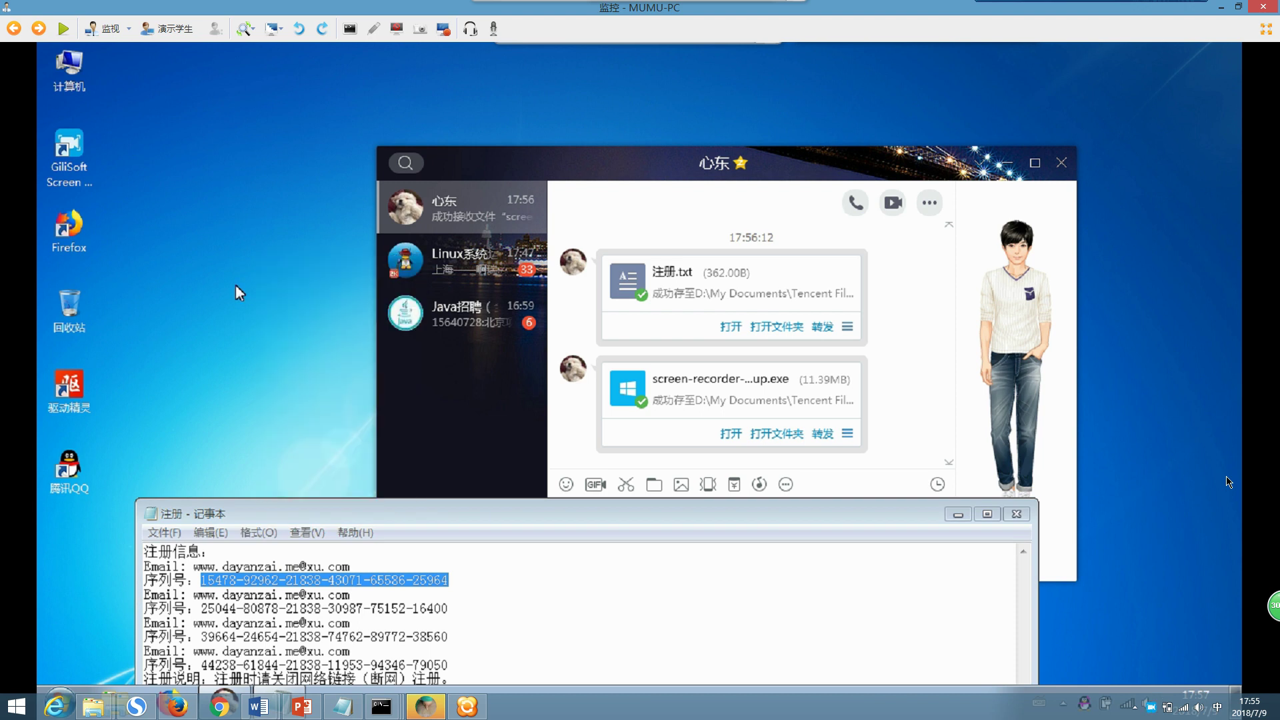
double_click(69, 153)
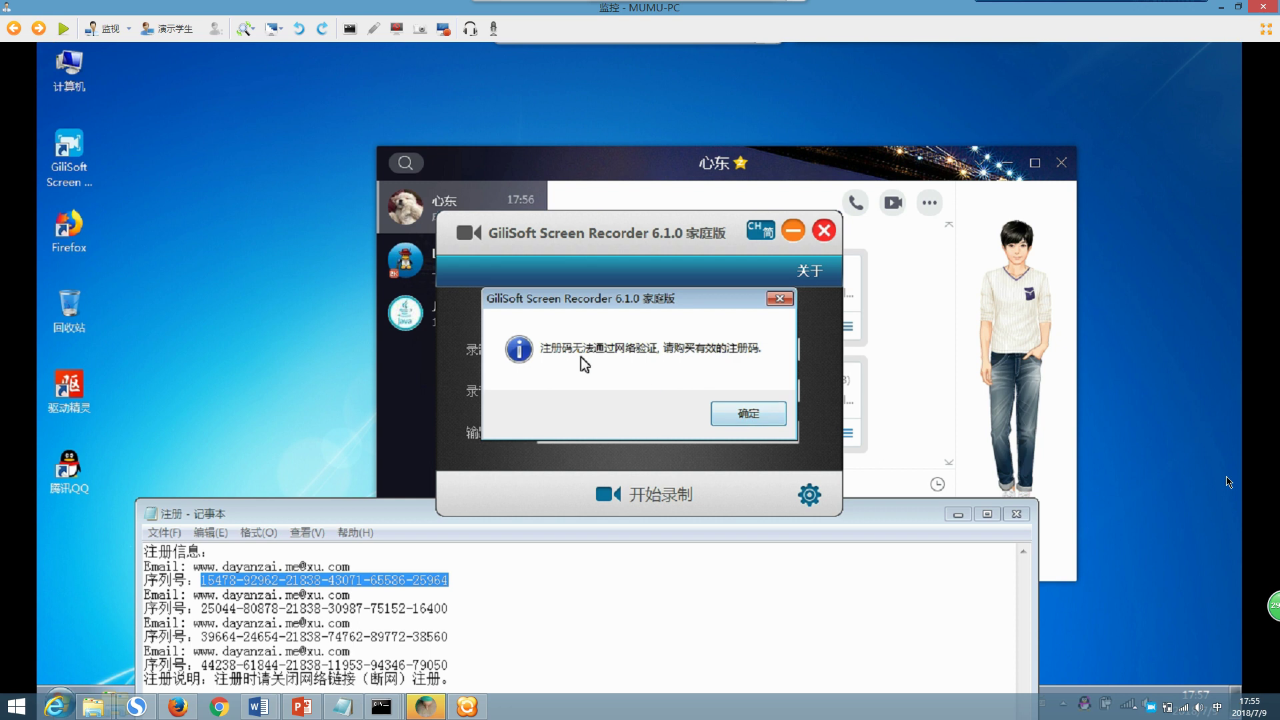
left_click(748, 416)
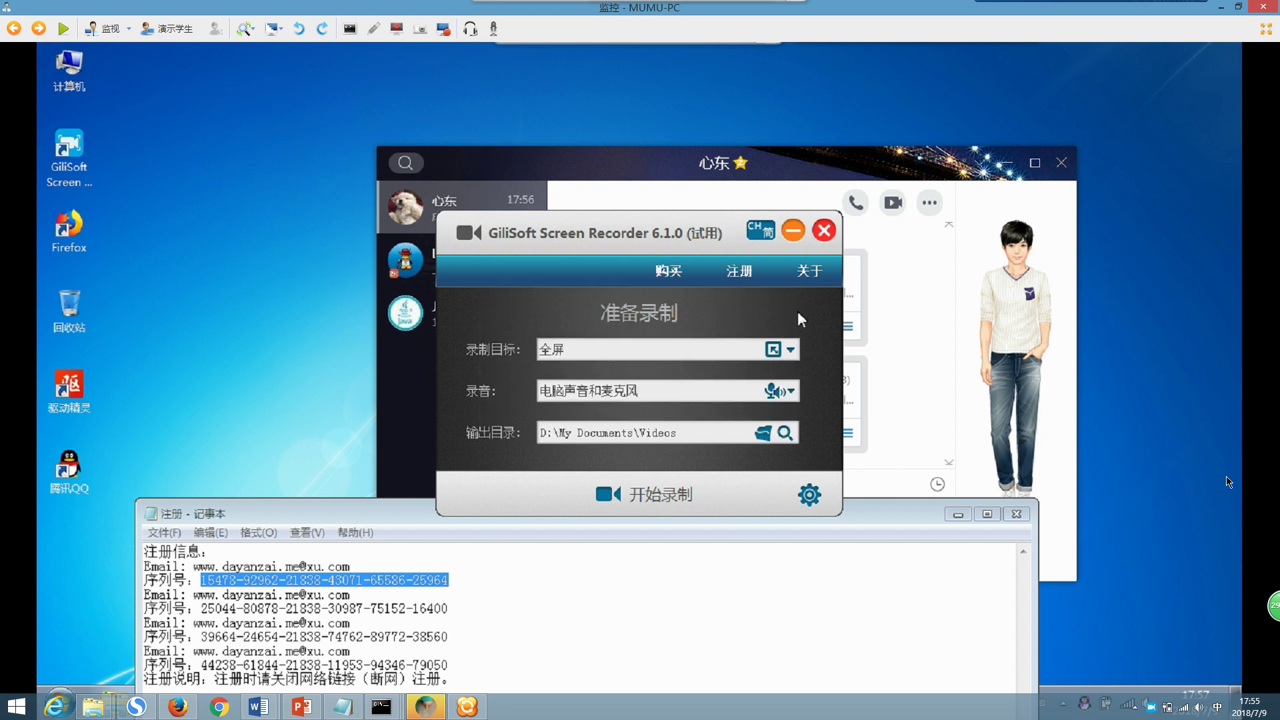
Step: Reopen the registration form and paste in the first registration e-mail from 注册.txt
left_click(737, 275)
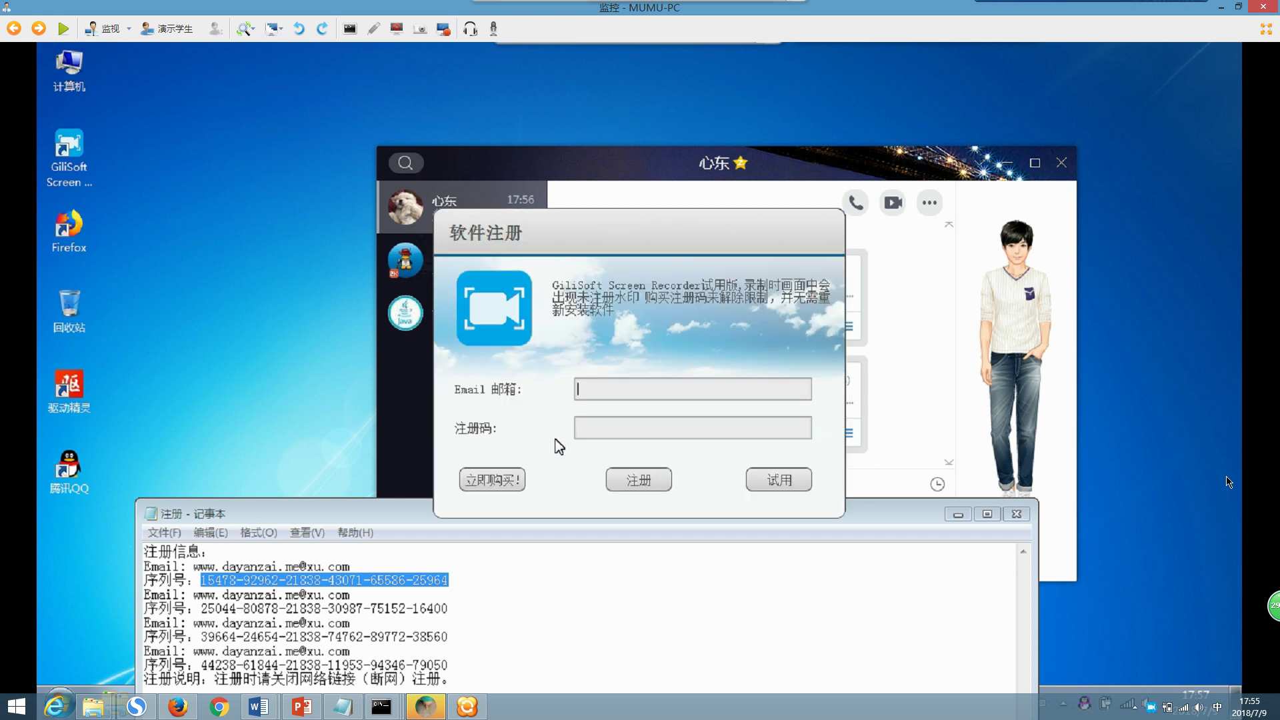
left_click_drag(351, 566, 202, 566)
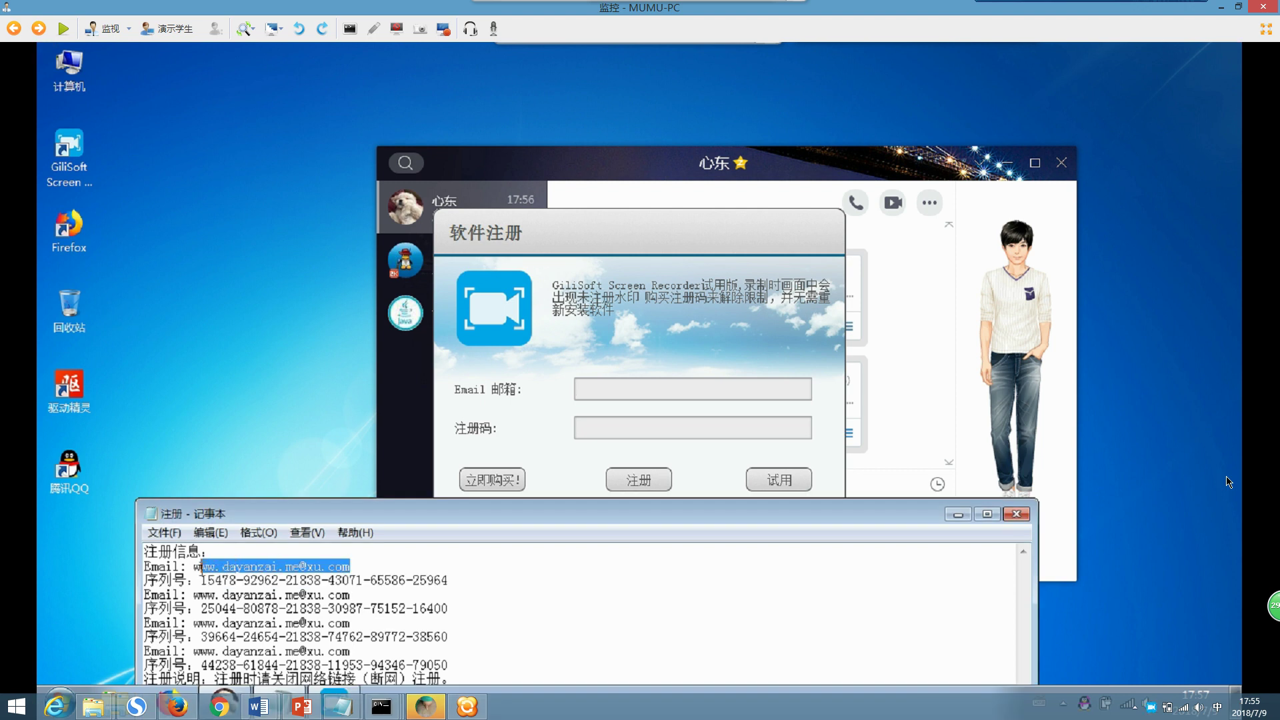
key("ctrl+c")
left_click(702, 390)
key("ctrl+v")
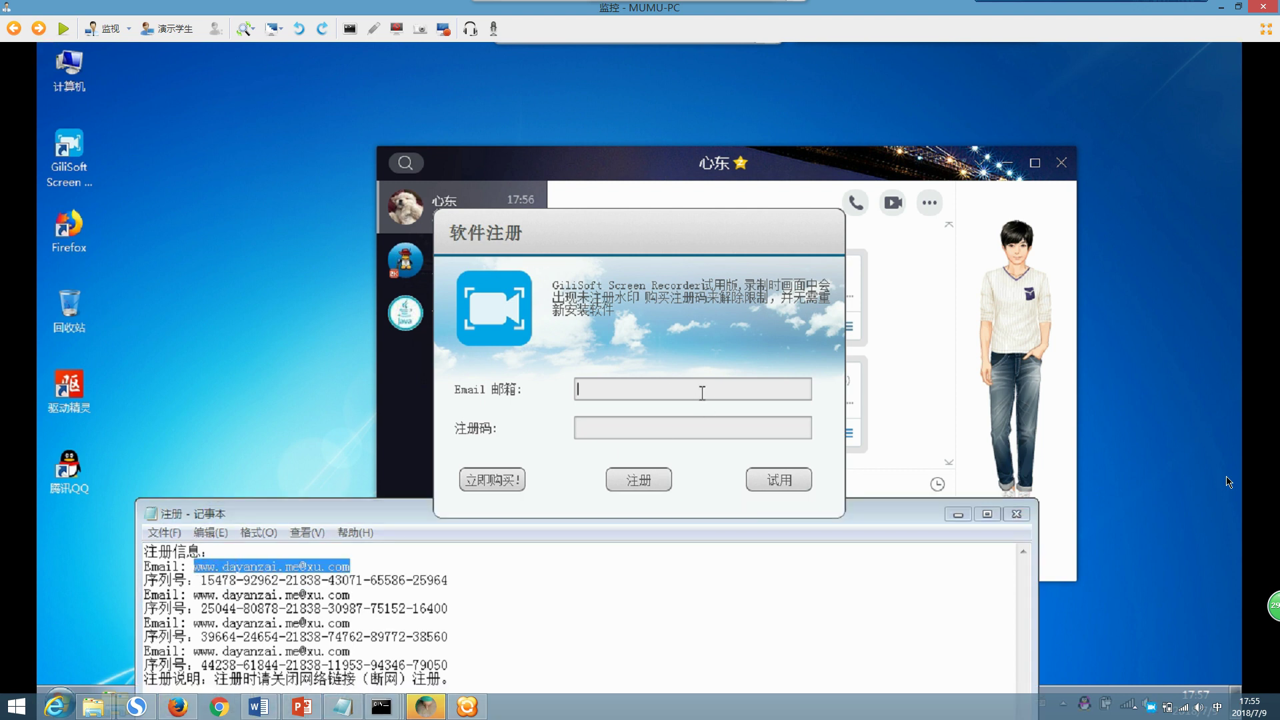
Step: Try to register again with the first serial number from 注册.txt as the registration code
left_click(472, 579)
left_click_drag(472, 579, 203, 582)
key("ctrl+c")
left_click(615, 426)
key("ctrl+v")
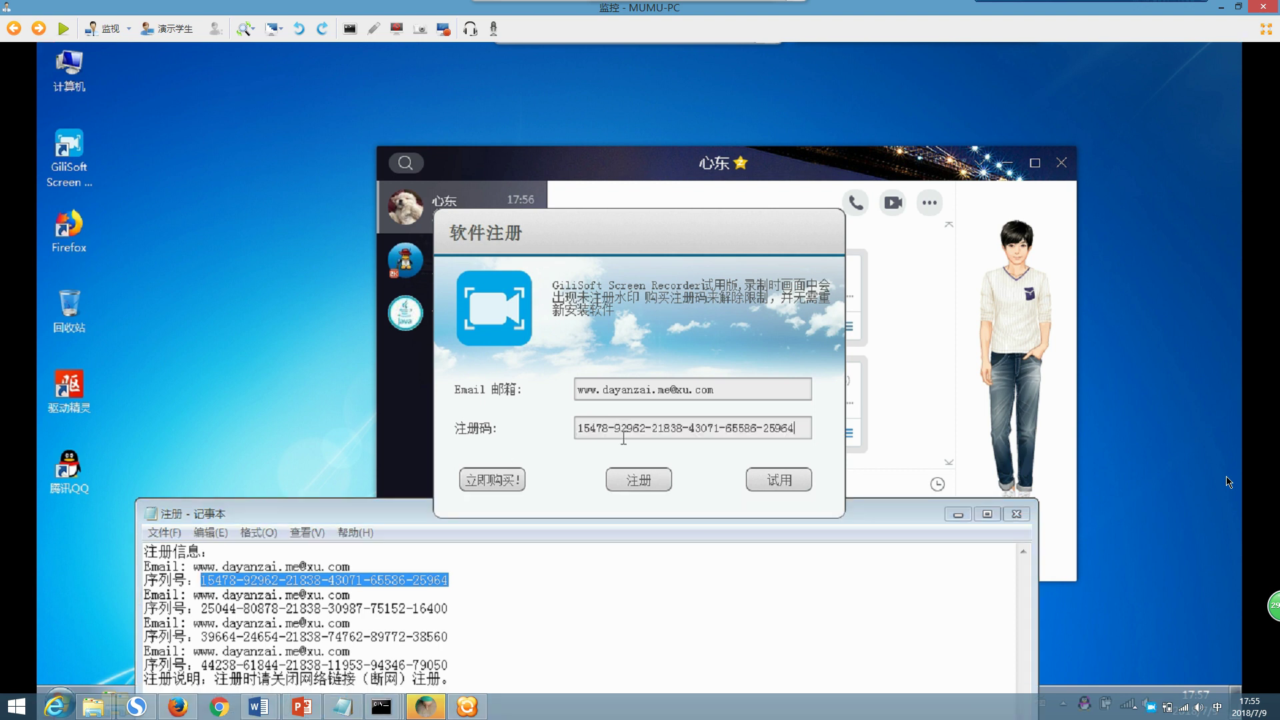
left_click(640, 482)
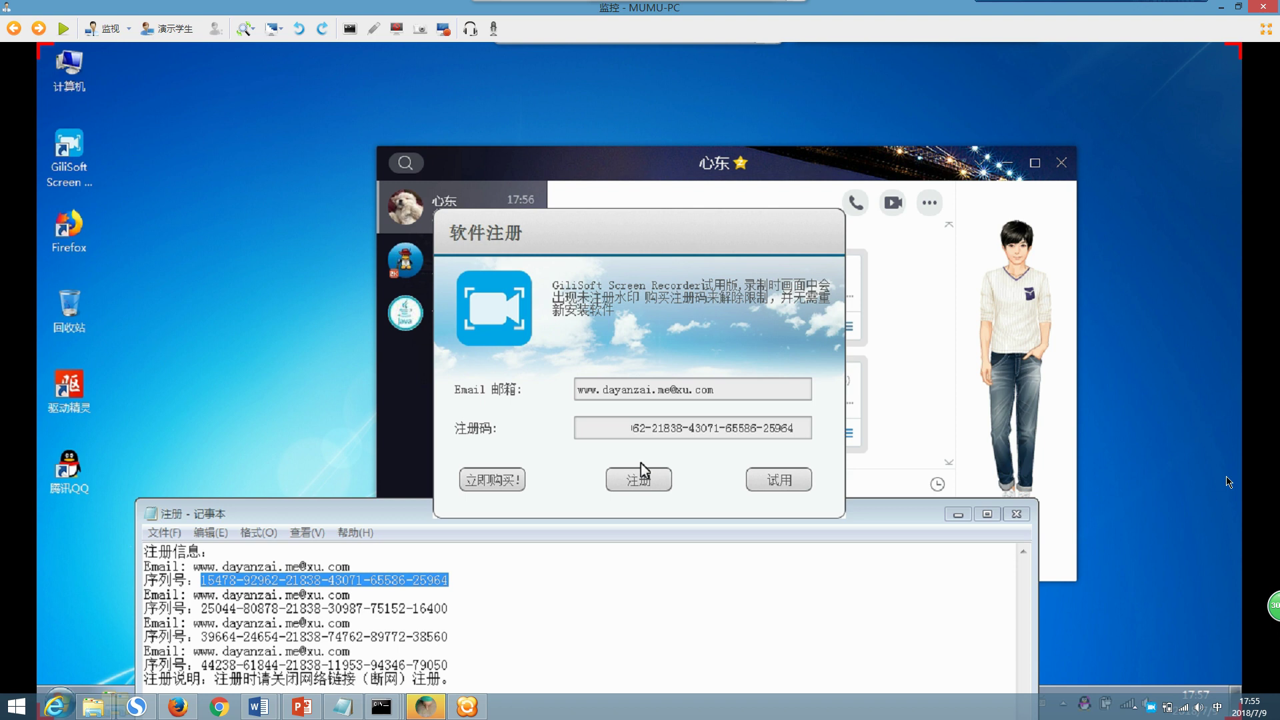
left_click(743, 418)
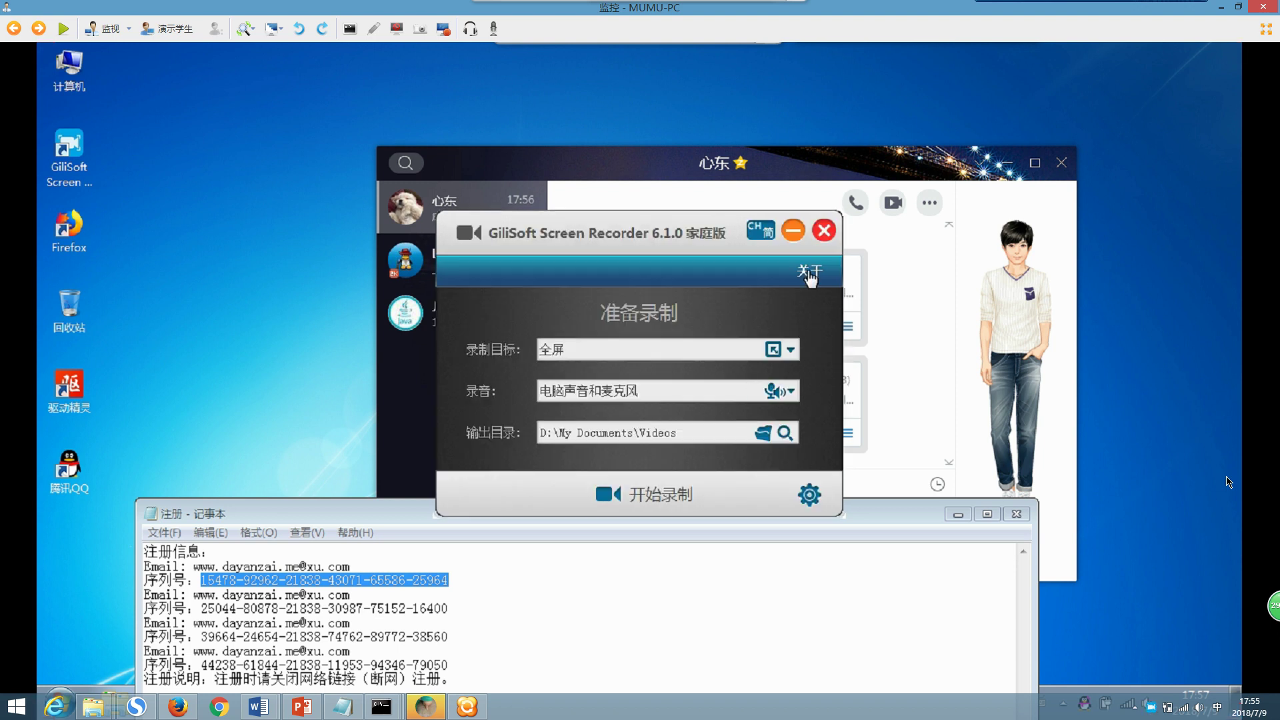
Step: Restart GiliSoft Screen Recorder to recheck the registration, and dismiss the network verification notice
left_click(825, 230)
left_click(75, 175)
double_click(69, 166)
left_click(809, 274)
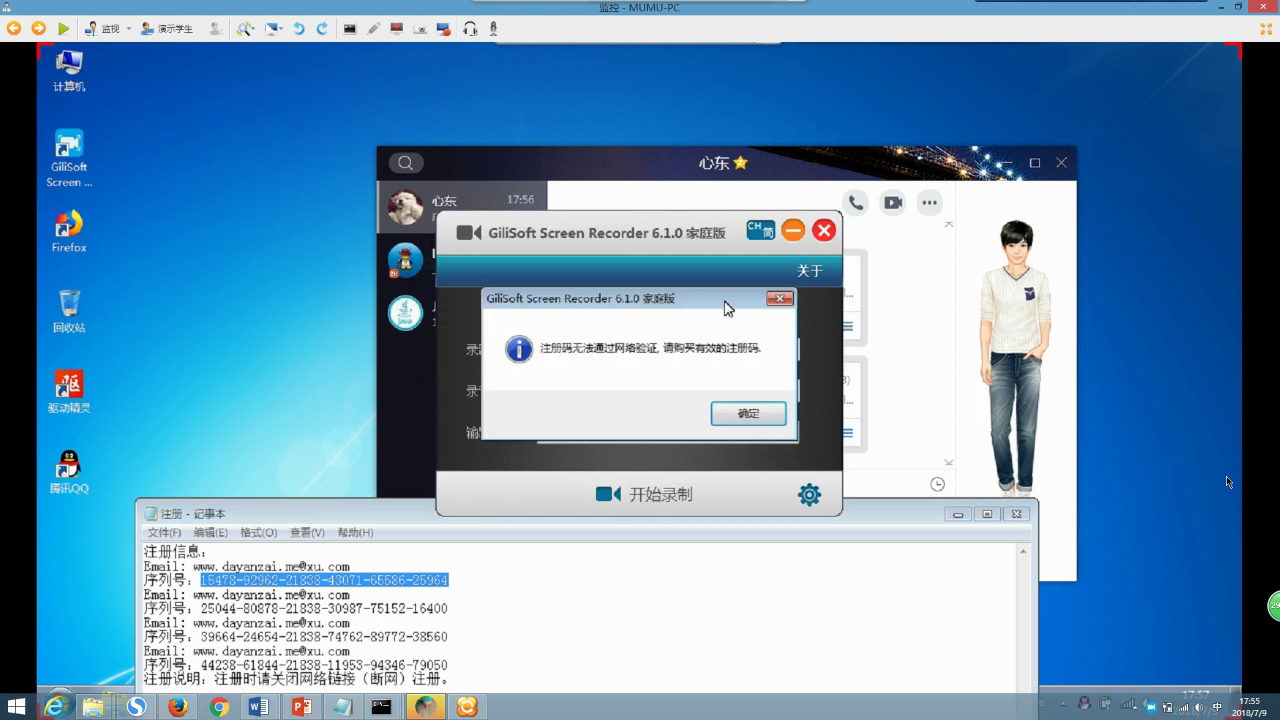
left_click_drag(730, 308, 673, 289)
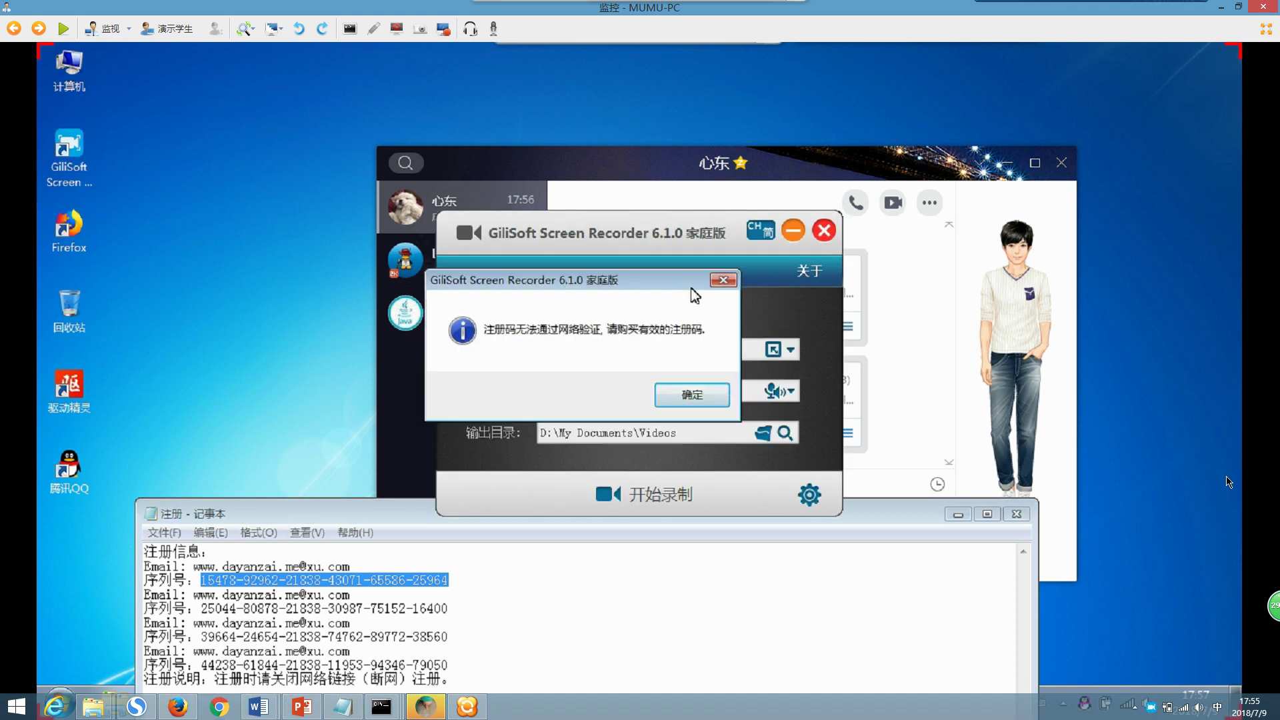
left_click(693, 395)
Step: Move the recorder window aside and examine the program's installation folder, then close the folder
left_click_drag(533, 232, 339, 118)
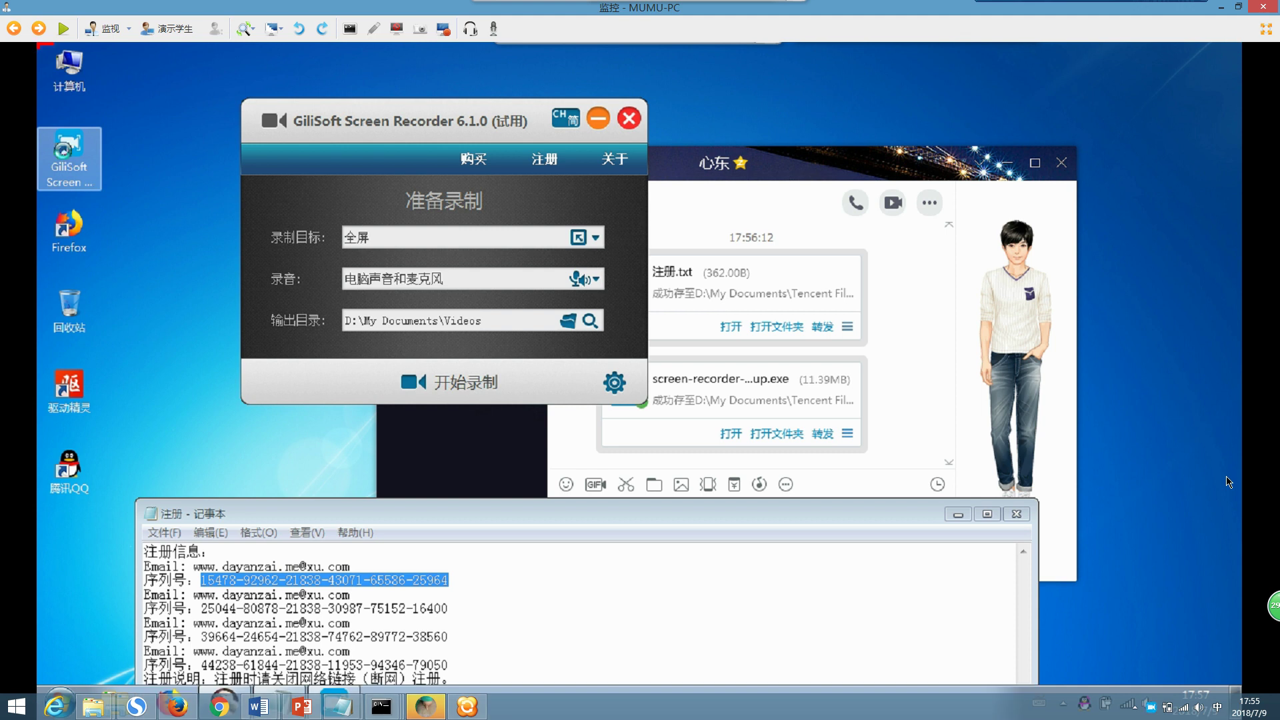
right_click(67, 154)
left_click(133, 208)
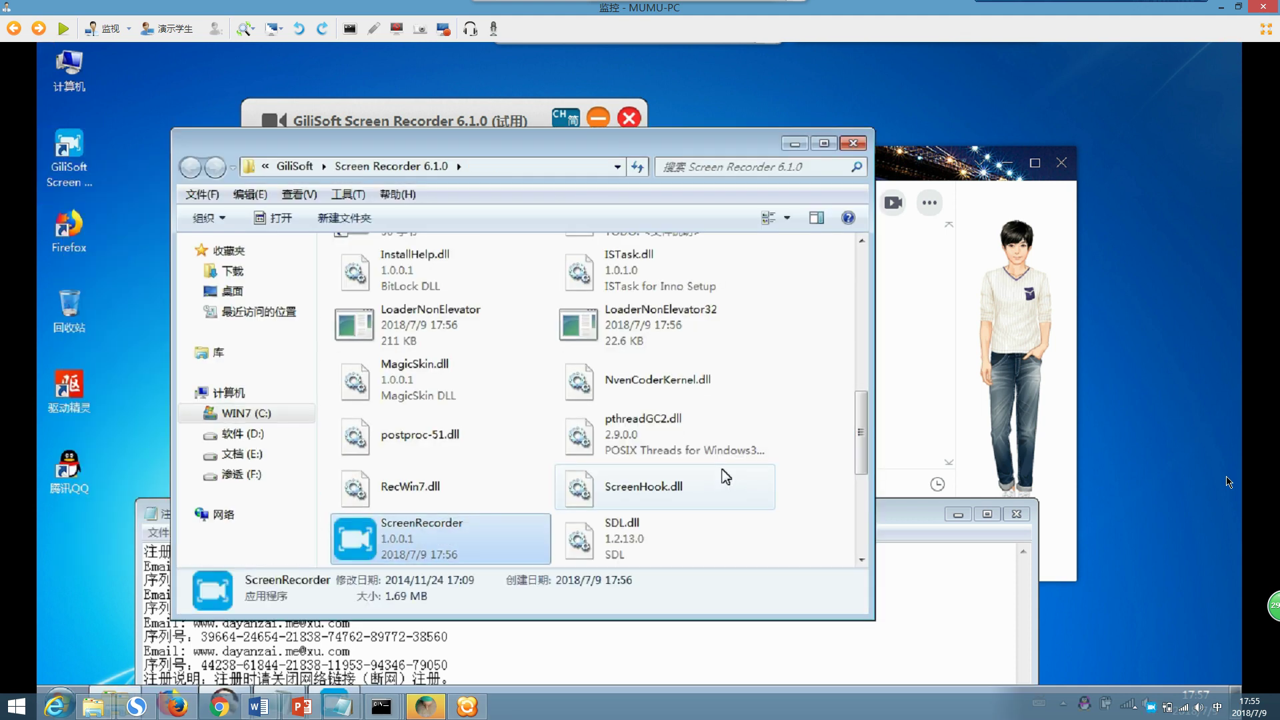
scroll(736, 320, "down", 5)
left_click(853, 143)
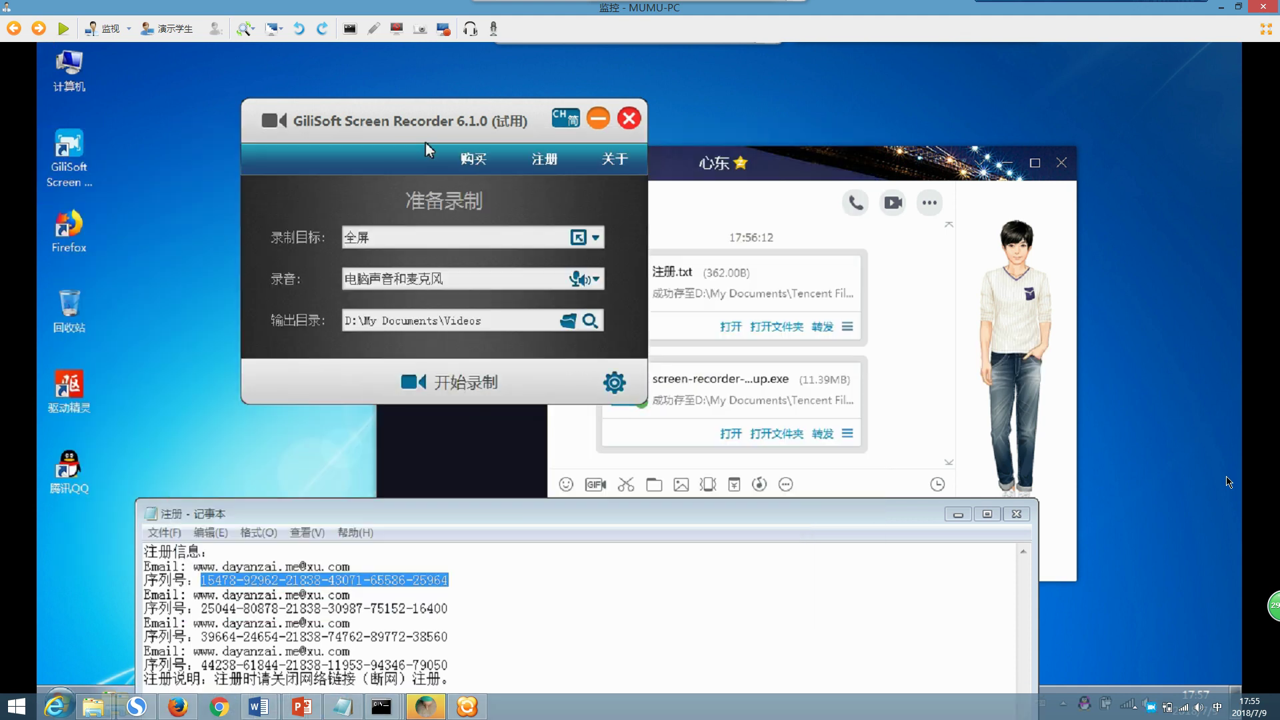
Step: Close the recorder, disconnect the student computer from the wireless network, and relaunch the recorder from the desktop
left_click_drag(439, 130, 594, 170)
left_click(783, 159)
left_click(1126, 707)
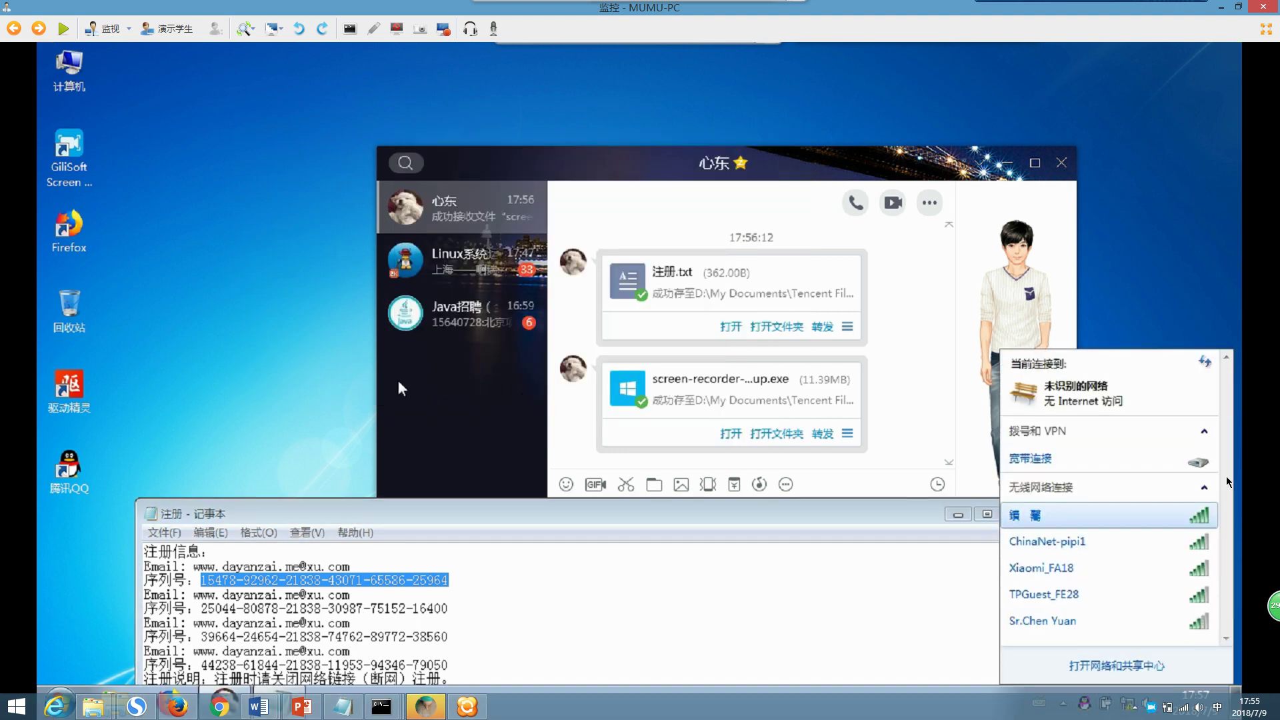
left_click(79, 172)
double_click(79, 167)
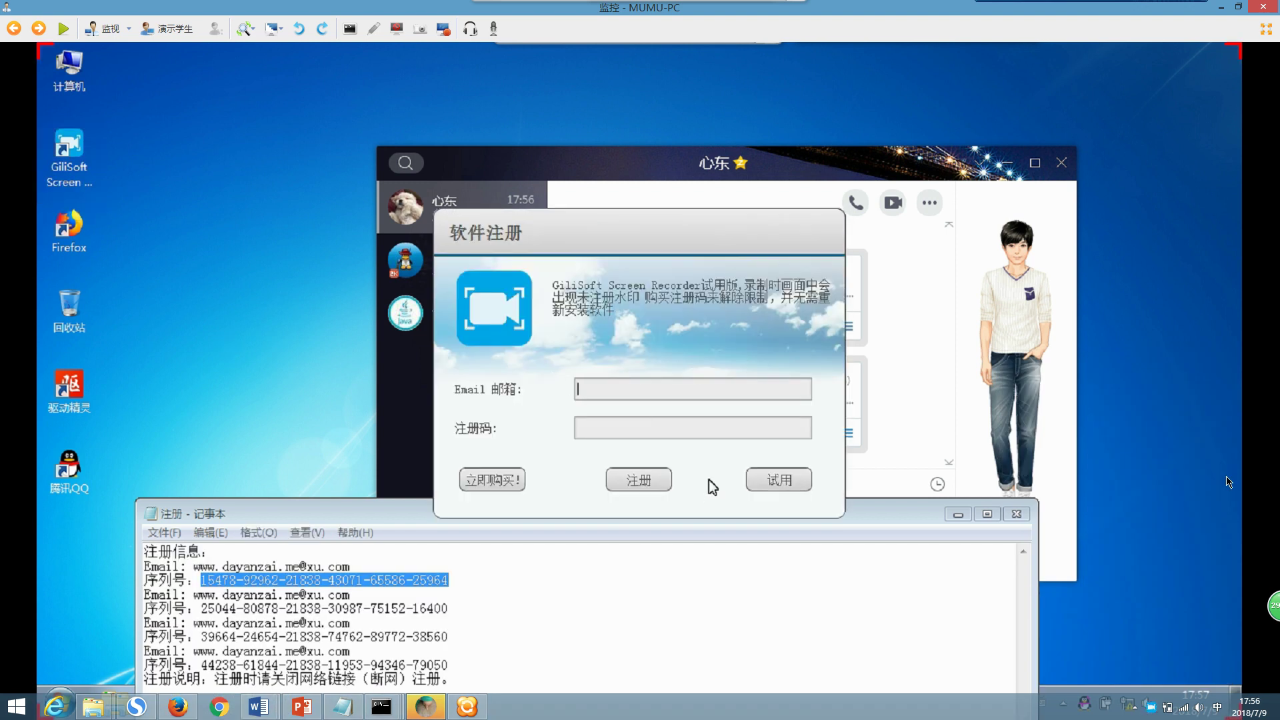
Step: Fill in the registration form's e-mail from 注册.txt and reconnect the student computer to the wireless network
left_click_drag(378, 566, 208, 566)
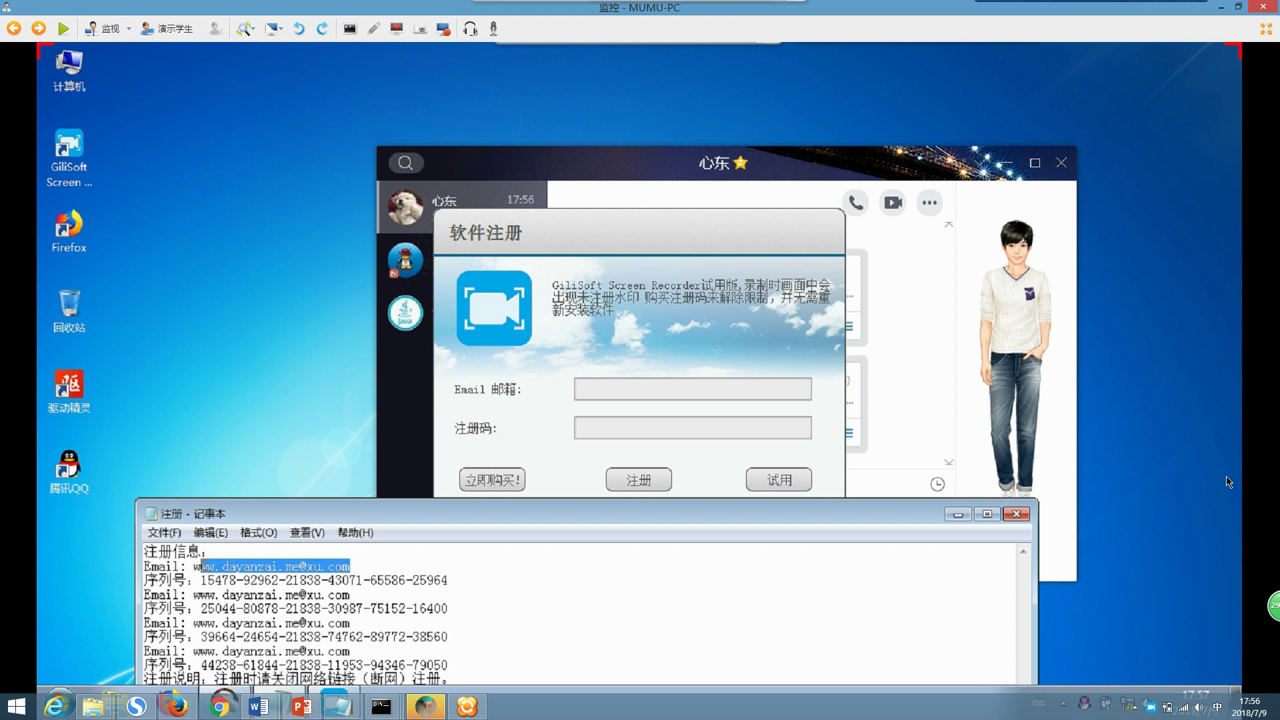
left_click(653, 399)
key("ctrl+v")
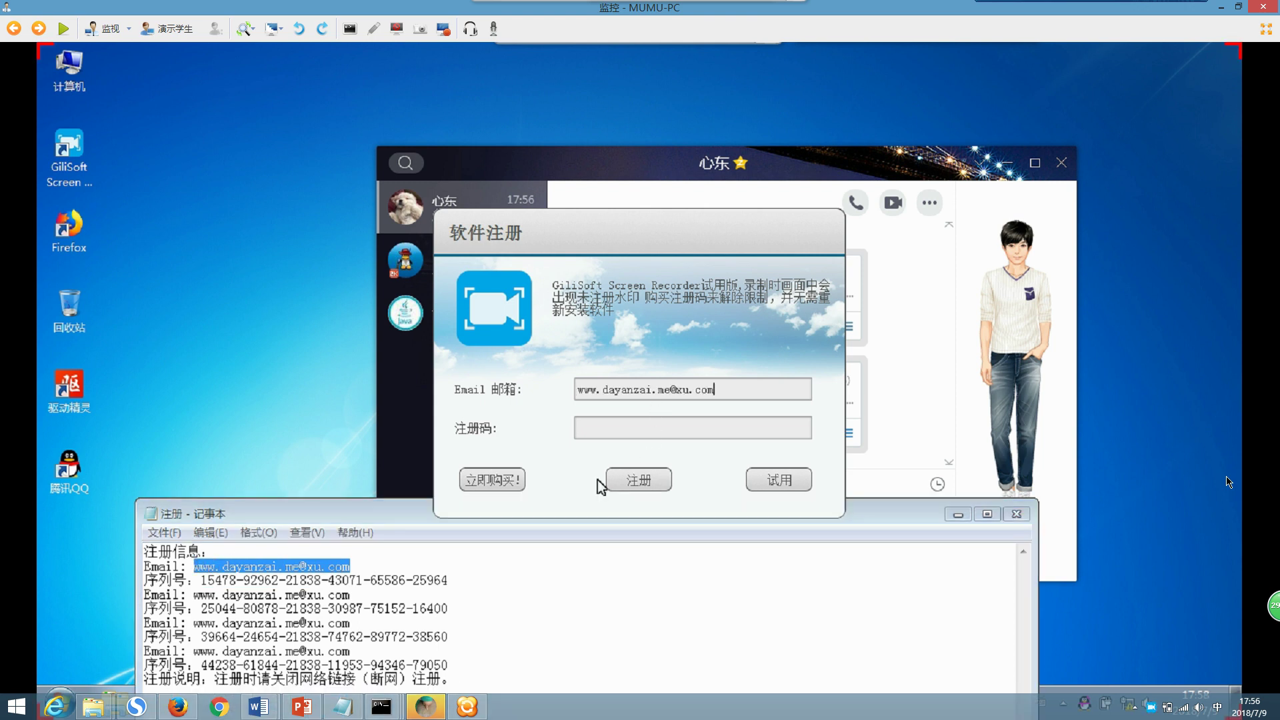
left_click(1111, 706)
left_click(1133, 516)
left_click(1170, 537)
Step: Paste the first serial number from 注册.txt as the registration code and submit the form
left_click_drag(449, 581, 203, 587)
key("ctrl+c")
left_click(580, 429)
key("ctrl+v")
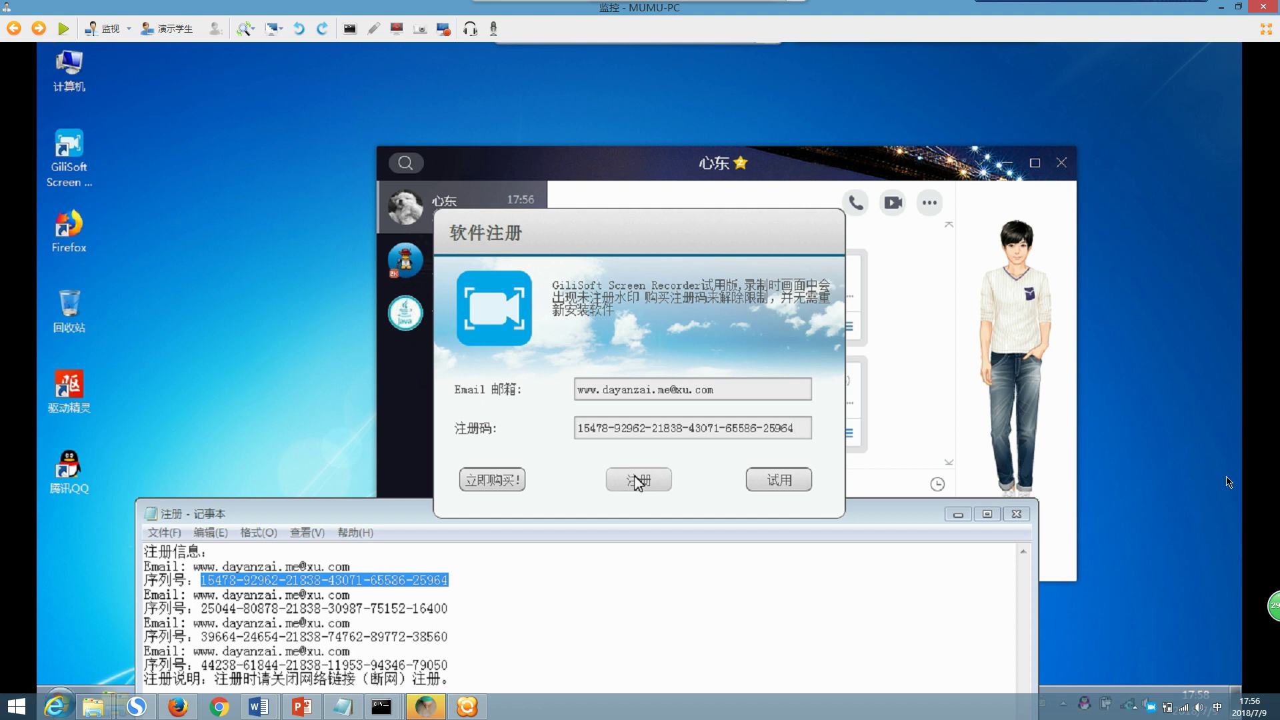
left_click(639, 480)
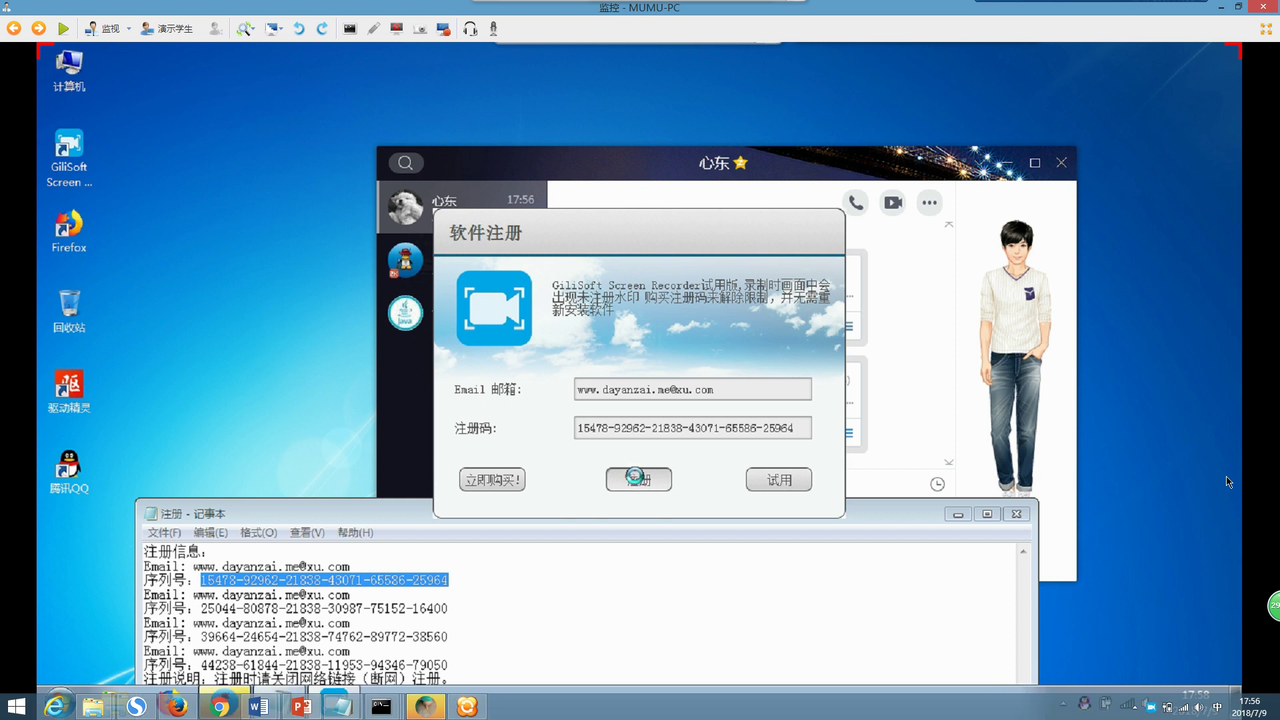
Step: Refresh the desktop, submit the registration once more, and choose to wait for ScreenRecorder.exe to respond
right_click(191, 285)
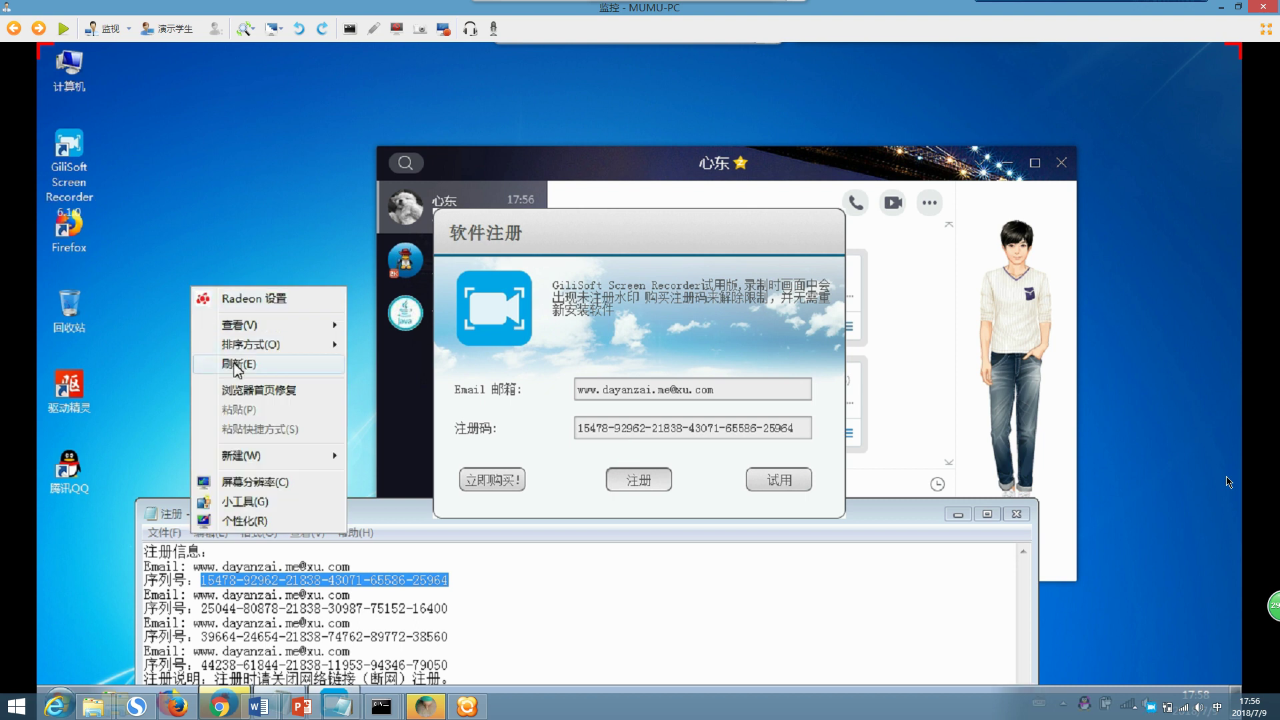
right_click(193, 307)
left_click(242, 386)
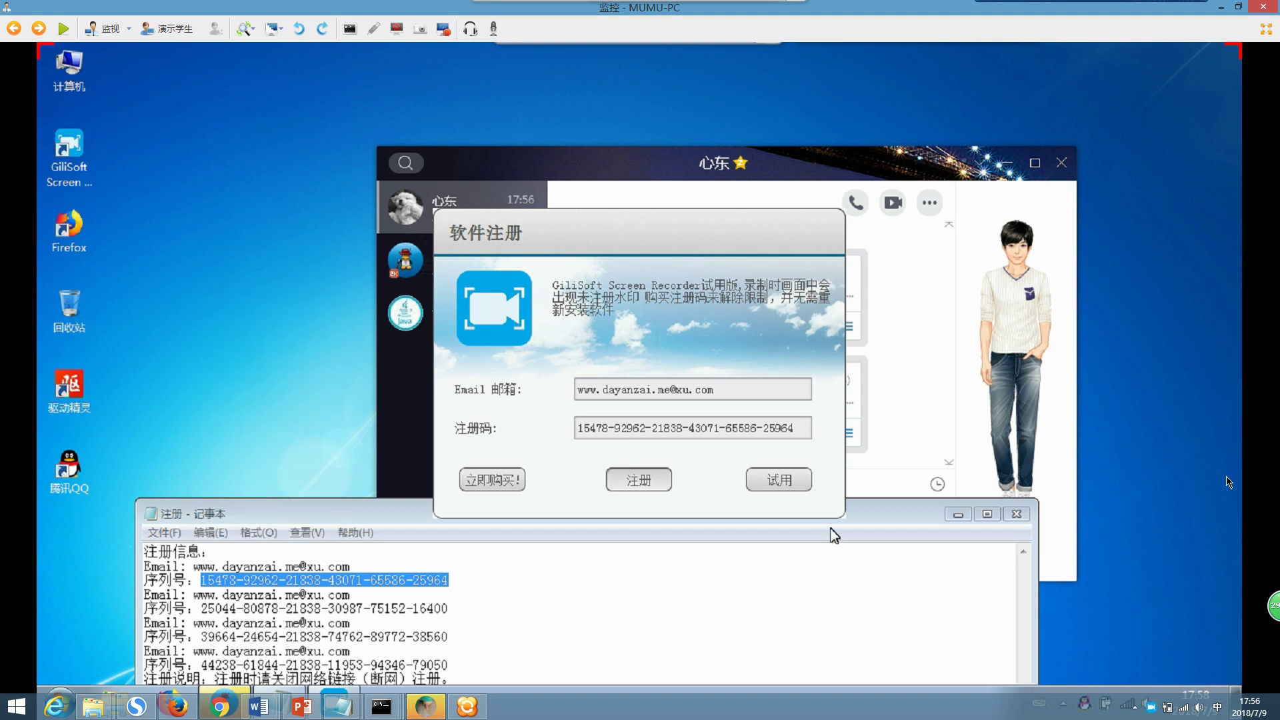
left_click(651, 481)
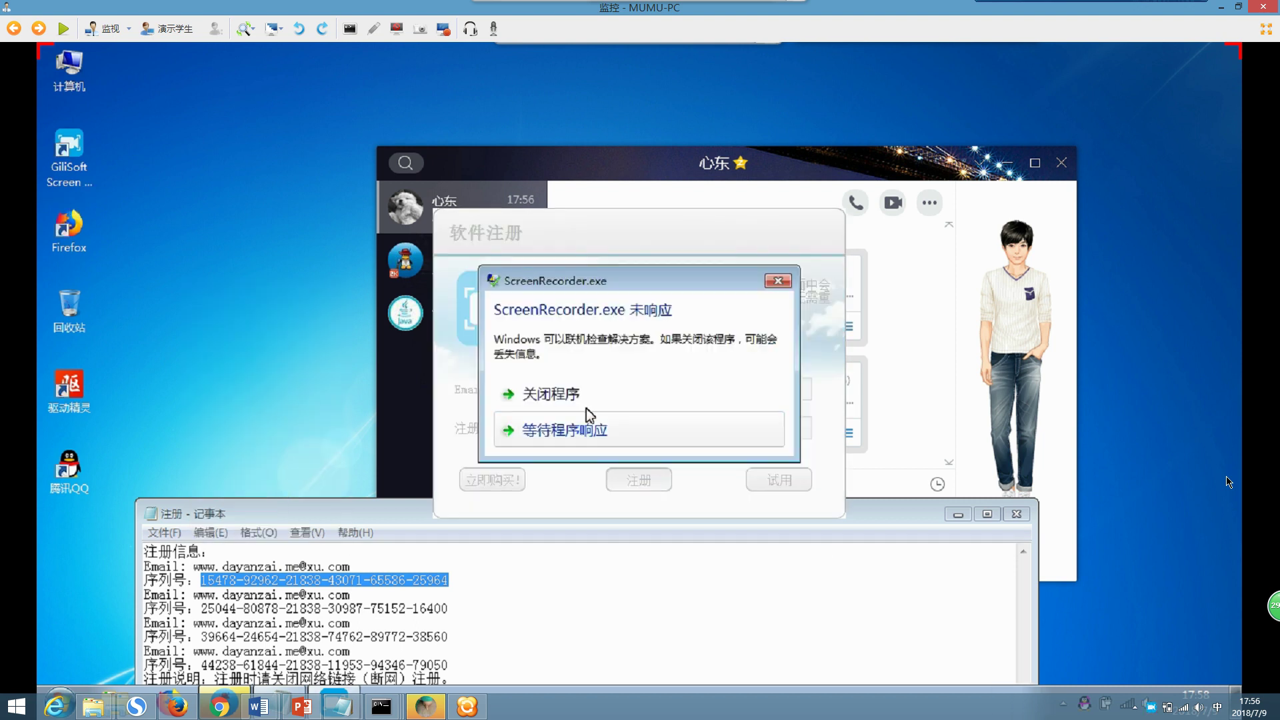
left_click(593, 432)
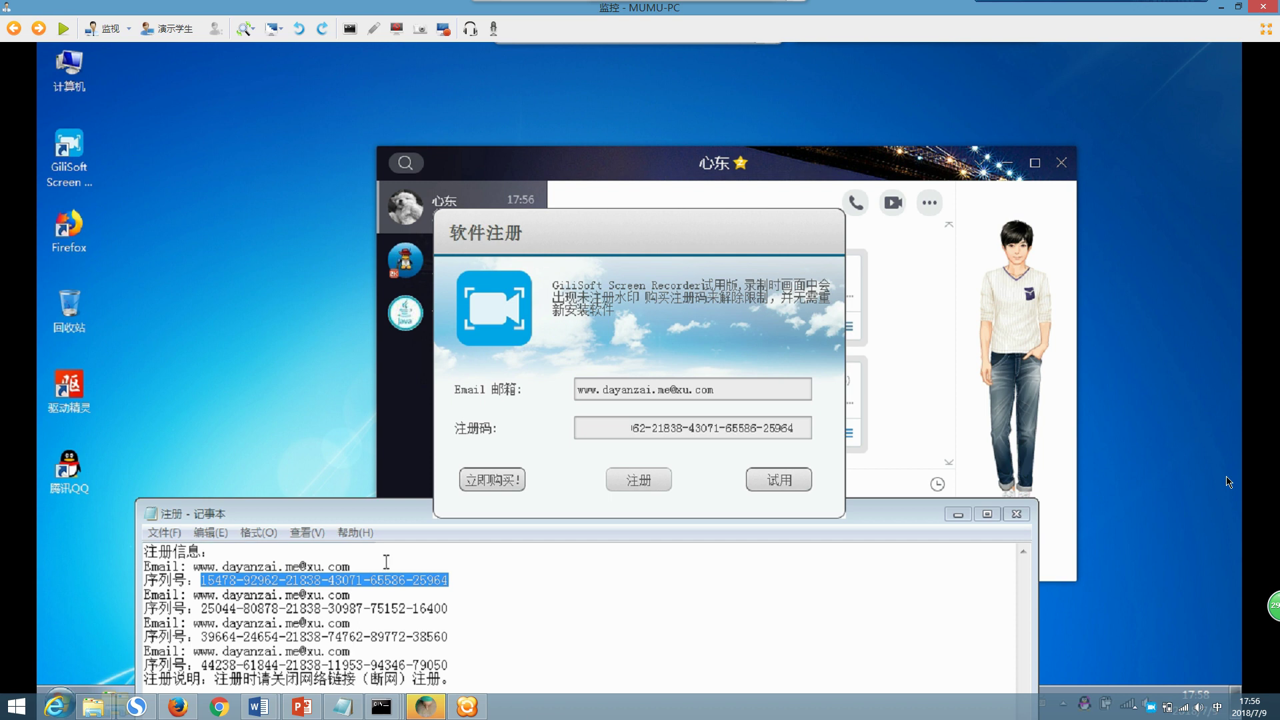
Step: Move the 注册.txt window aside, disconnect the wireless network, and confirm the registration message
left_click_drag(332, 516, 928, 557)
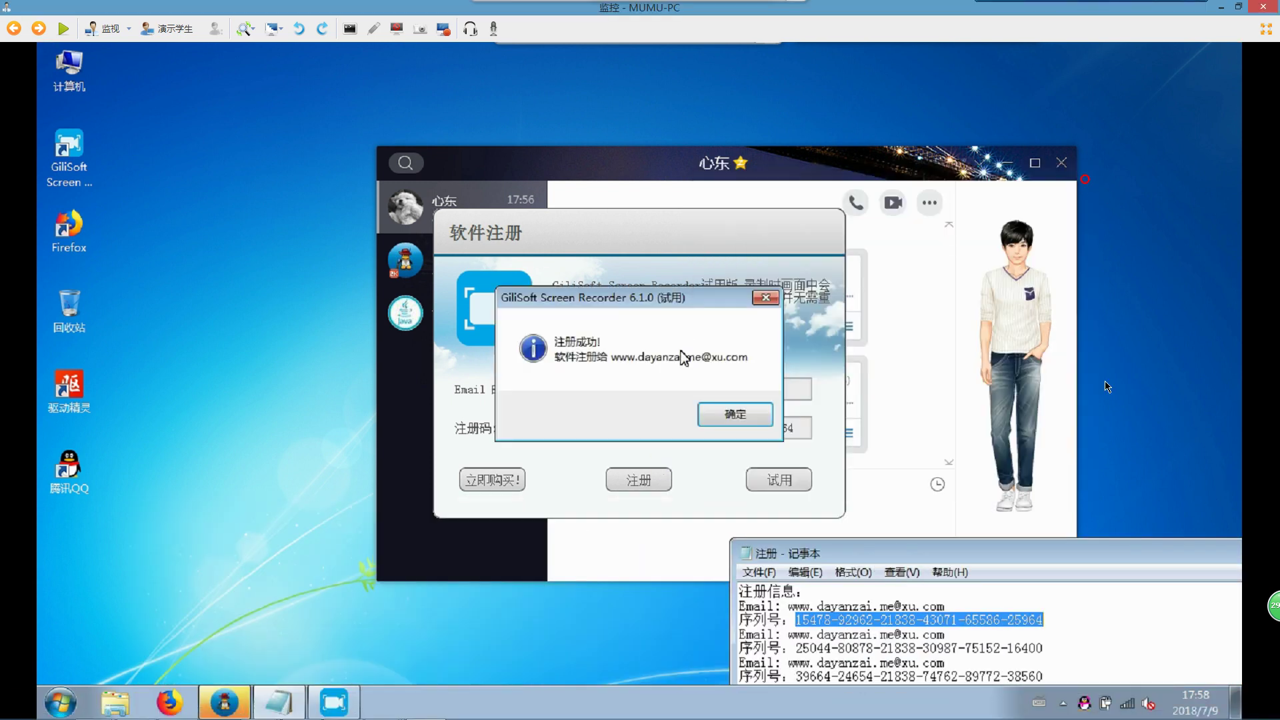
left_click(1126, 704)
left_click(1166, 554)
left_click(1185, 580)
left_click(736, 414)
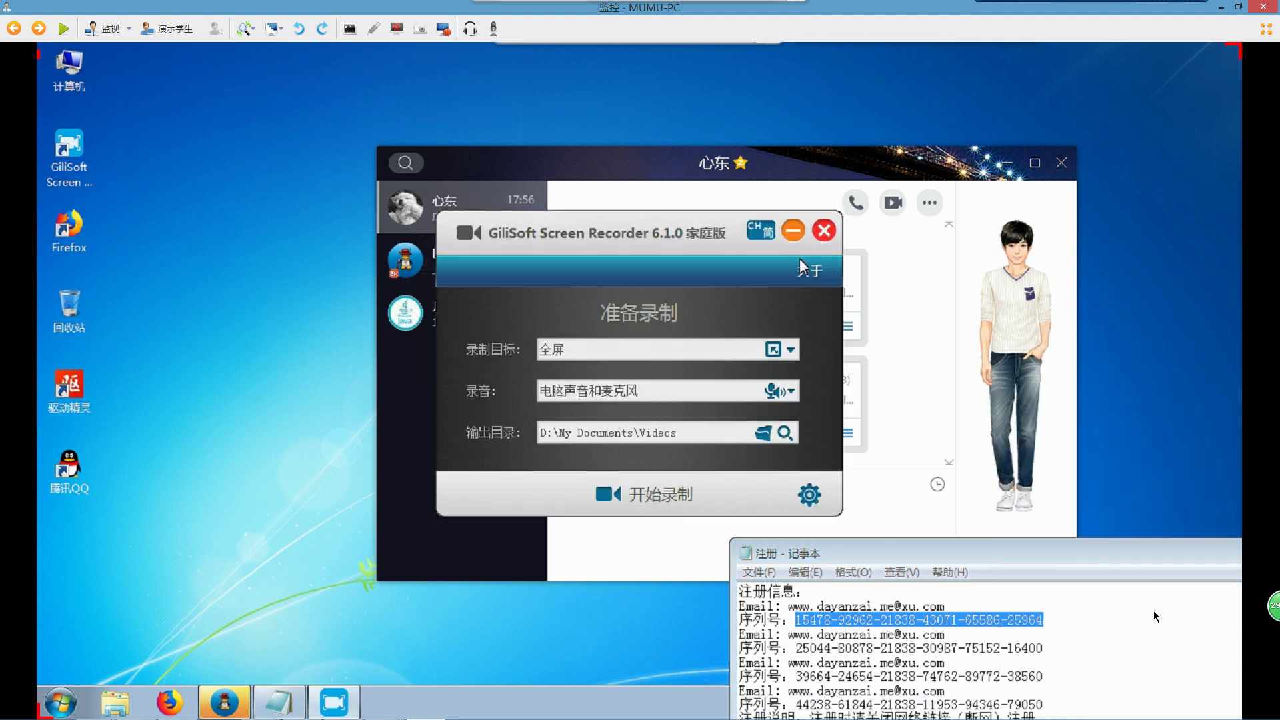
Step: Restart GiliSoft Screen Recorder and check the version and licence details in its About window
left_click(823, 234)
left_click_drag(673, 235, 673, 205)
left_click(811, 242)
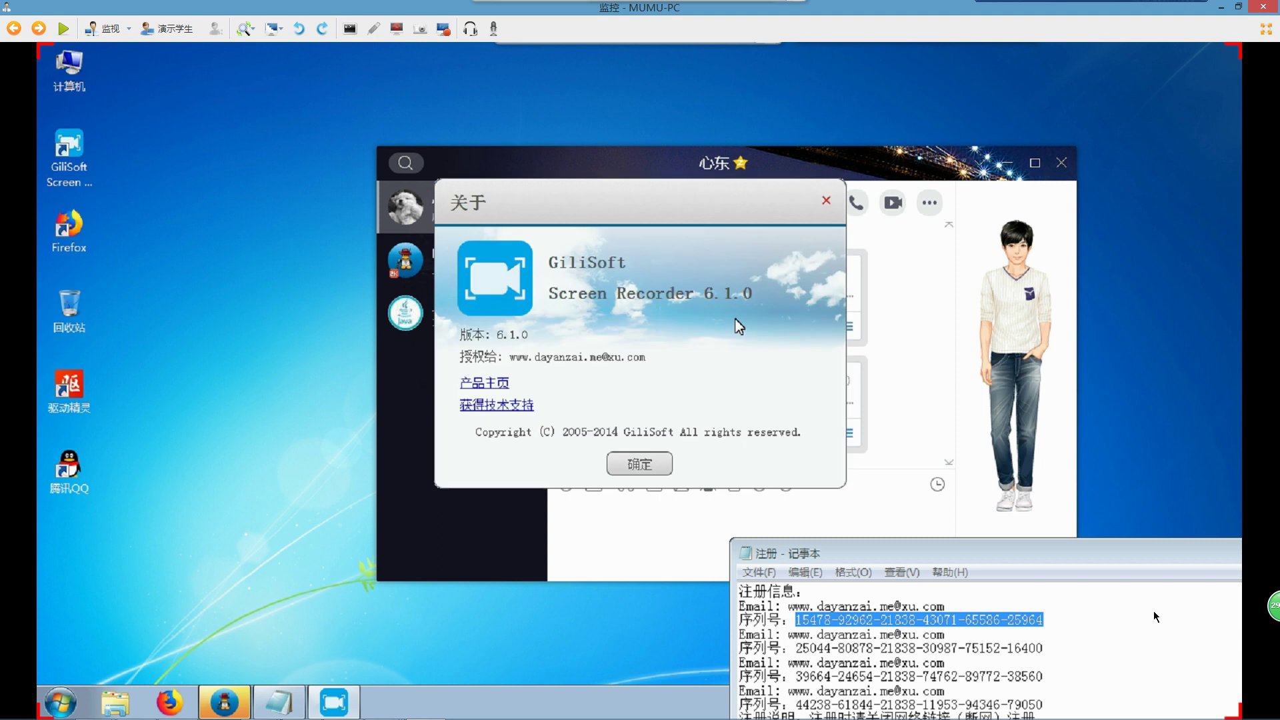
left_click(638, 463)
left_click(810, 243)
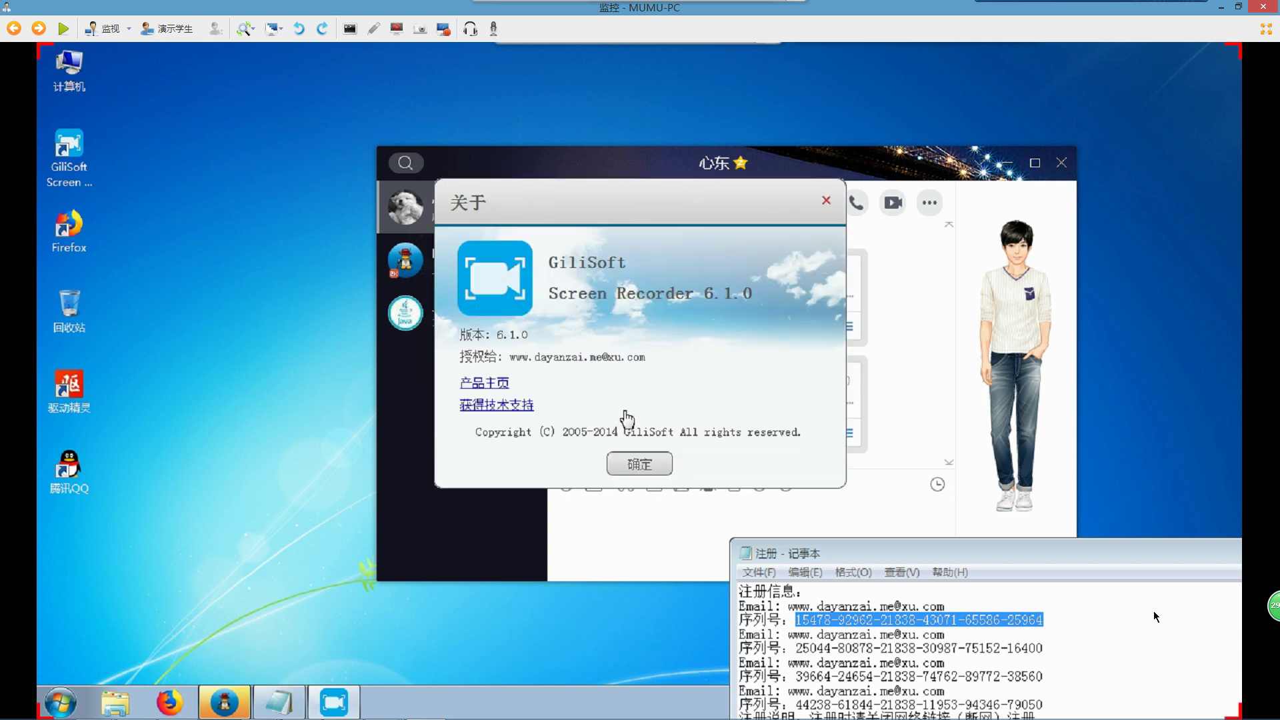
left_click(639, 463)
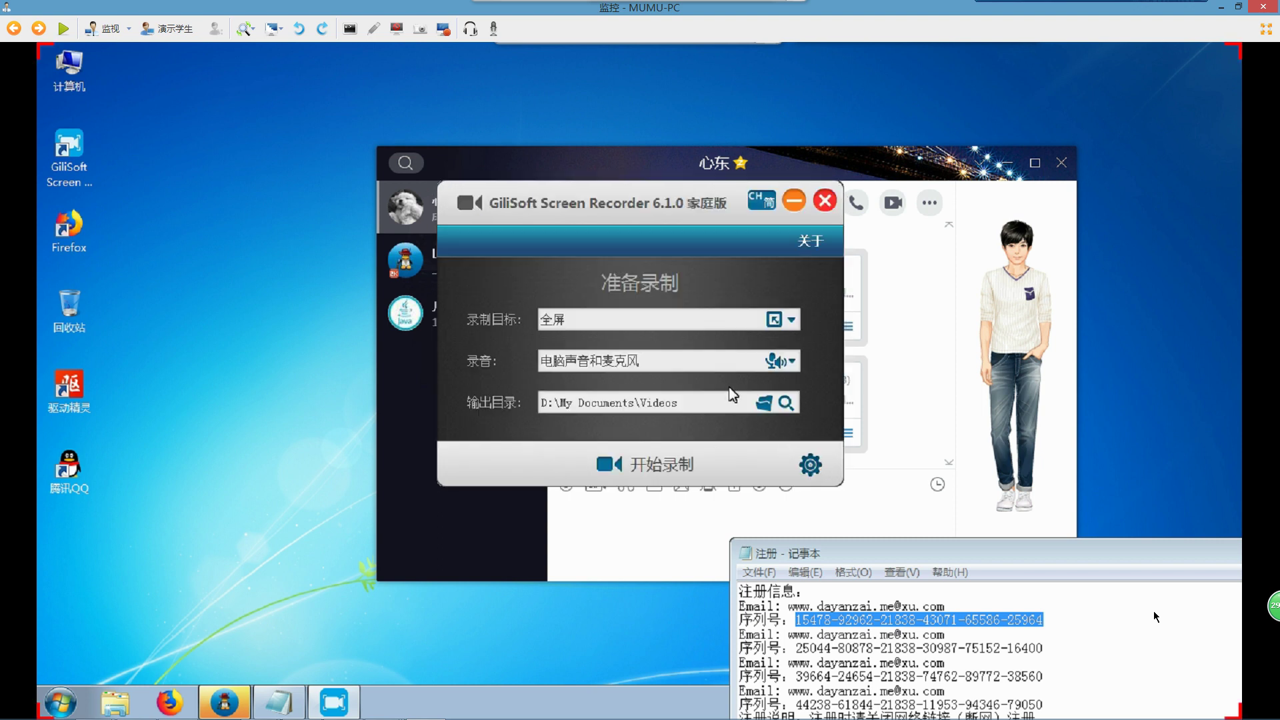
Step: Restart GiliSoft Screen Recorder after refreshing the desktop, and look over its recording target settings
left_click(887, 118)
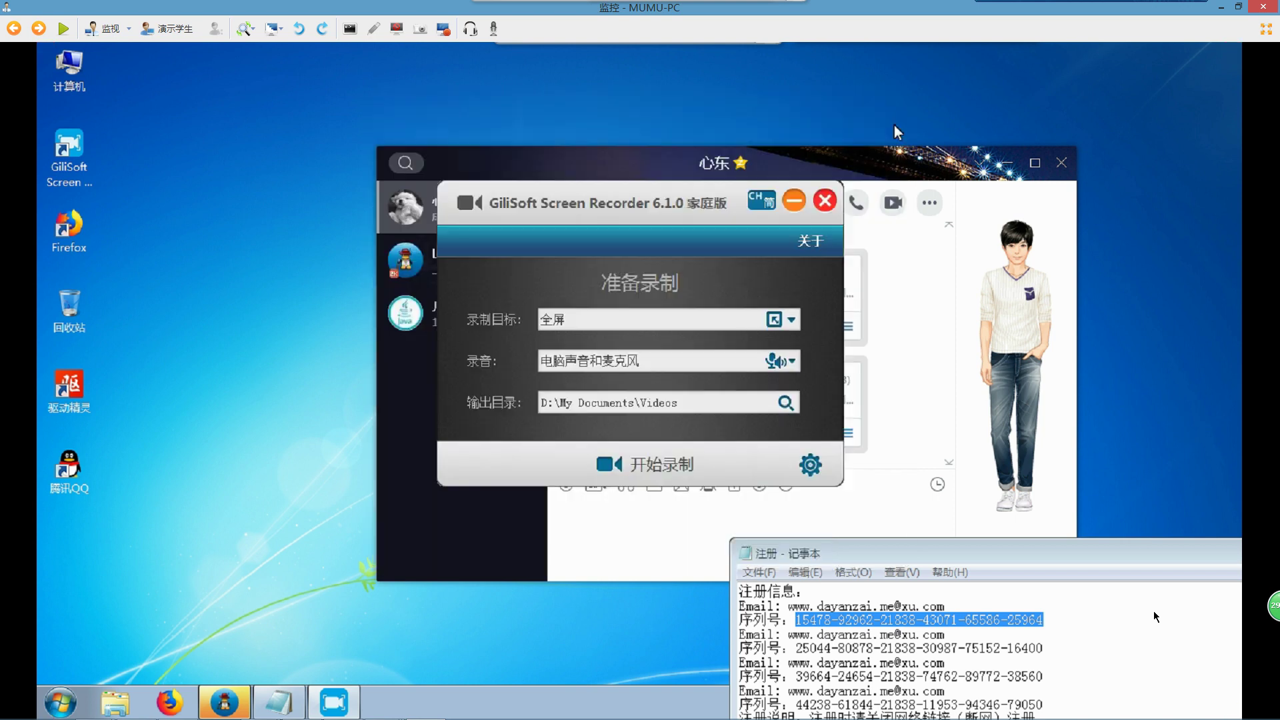
left_click(660, 464)
right_click(265, 240)
left_click(145, 197)
double_click(69, 153)
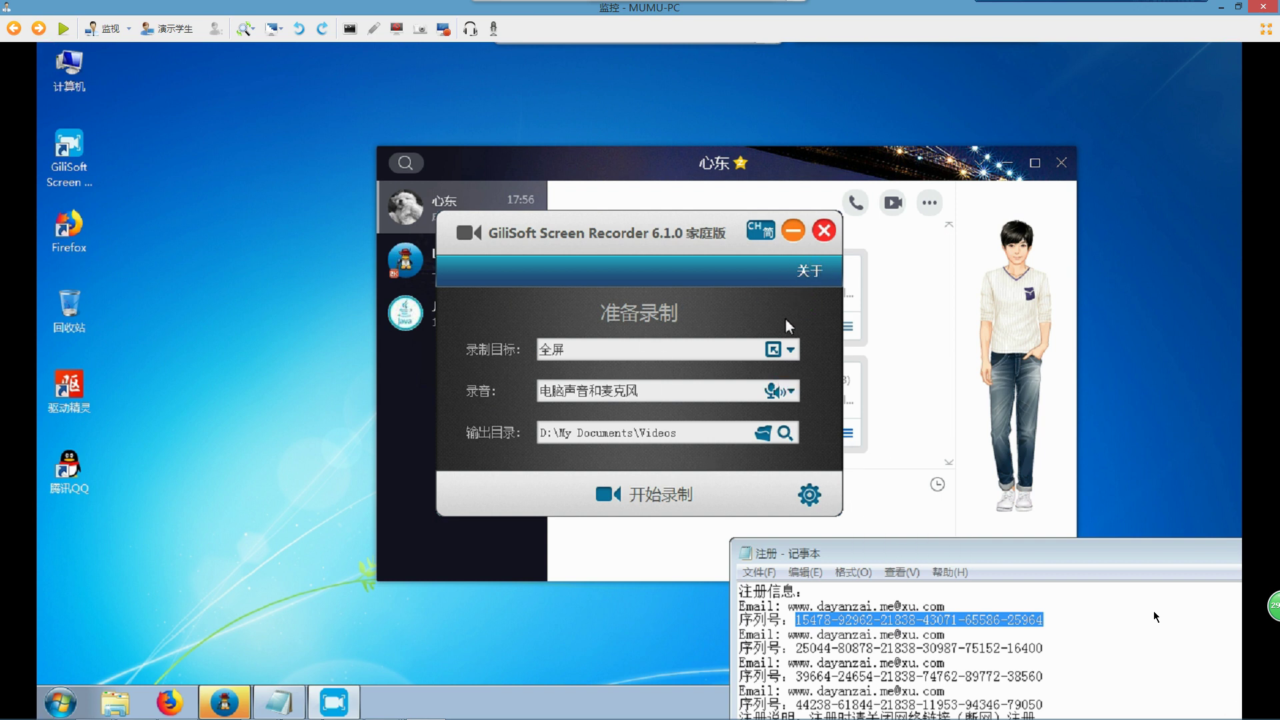
left_click(809, 494)
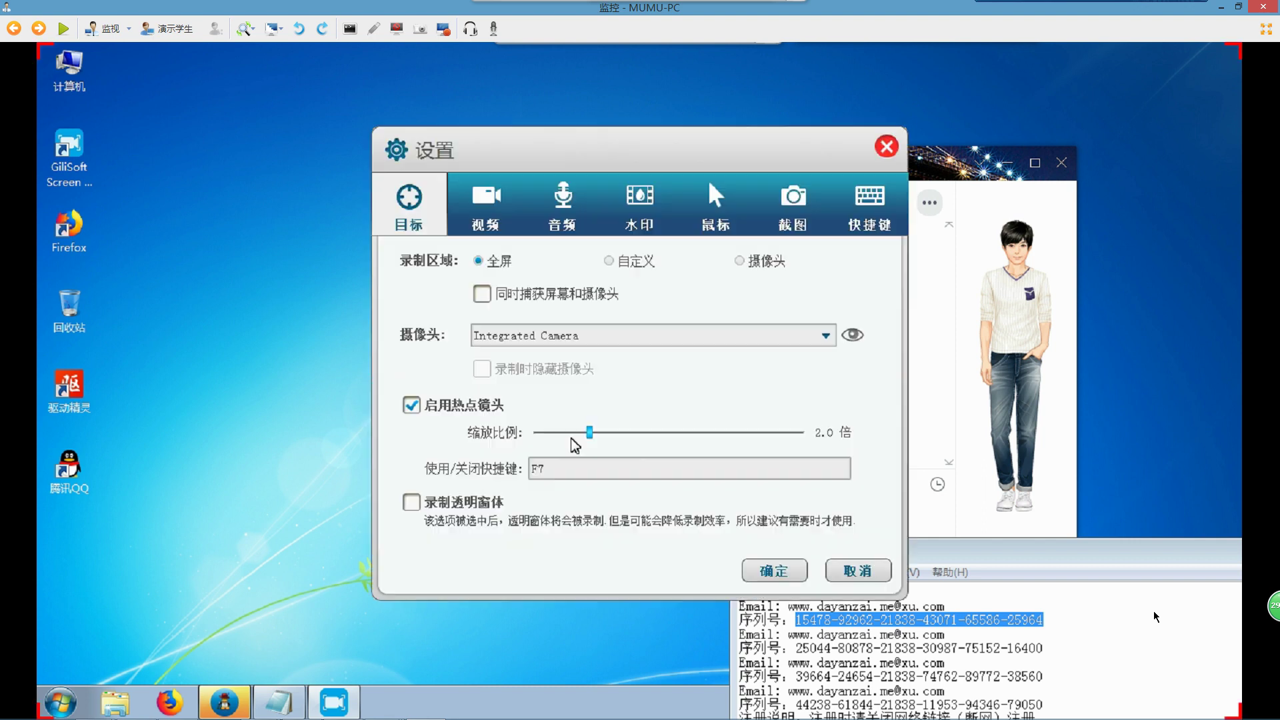
left_click(887, 147)
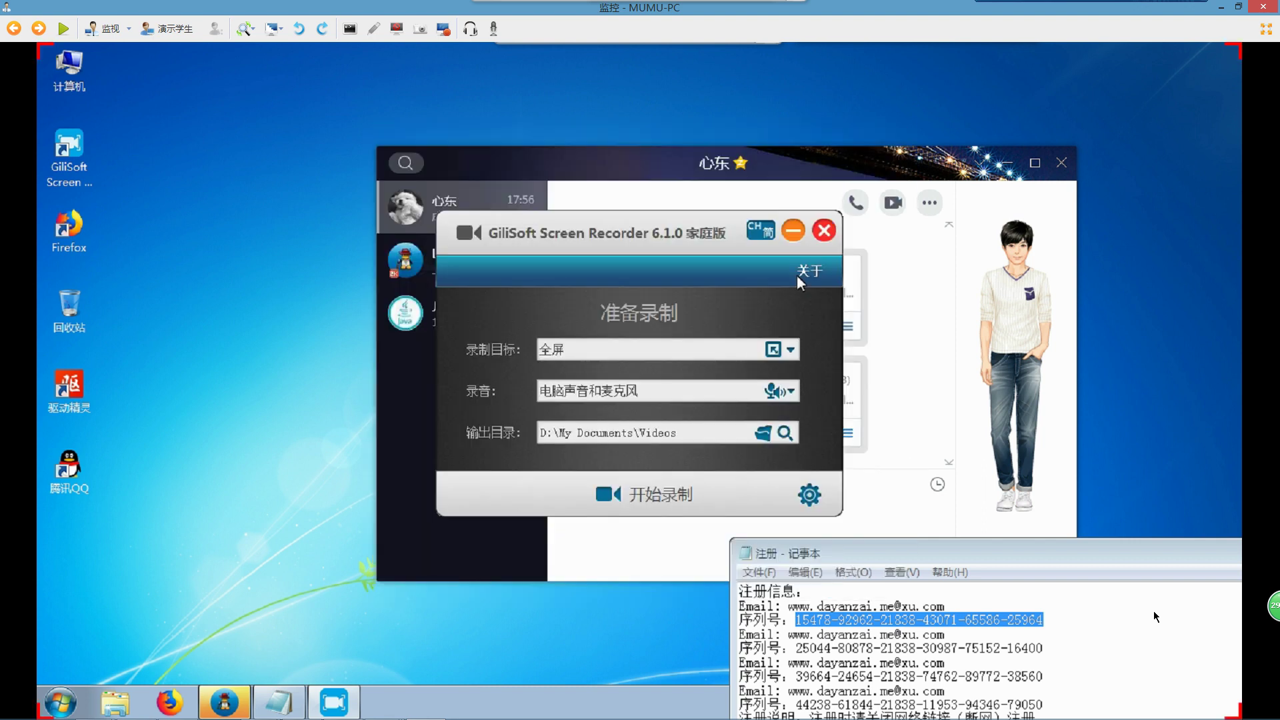
Step: Move the 注册.txt window clear of the system tray, and reopen the recorder to view its settings
left_click(795, 223)
left_click_drag(950, 550, 359, 612)
double_click(69, 150)
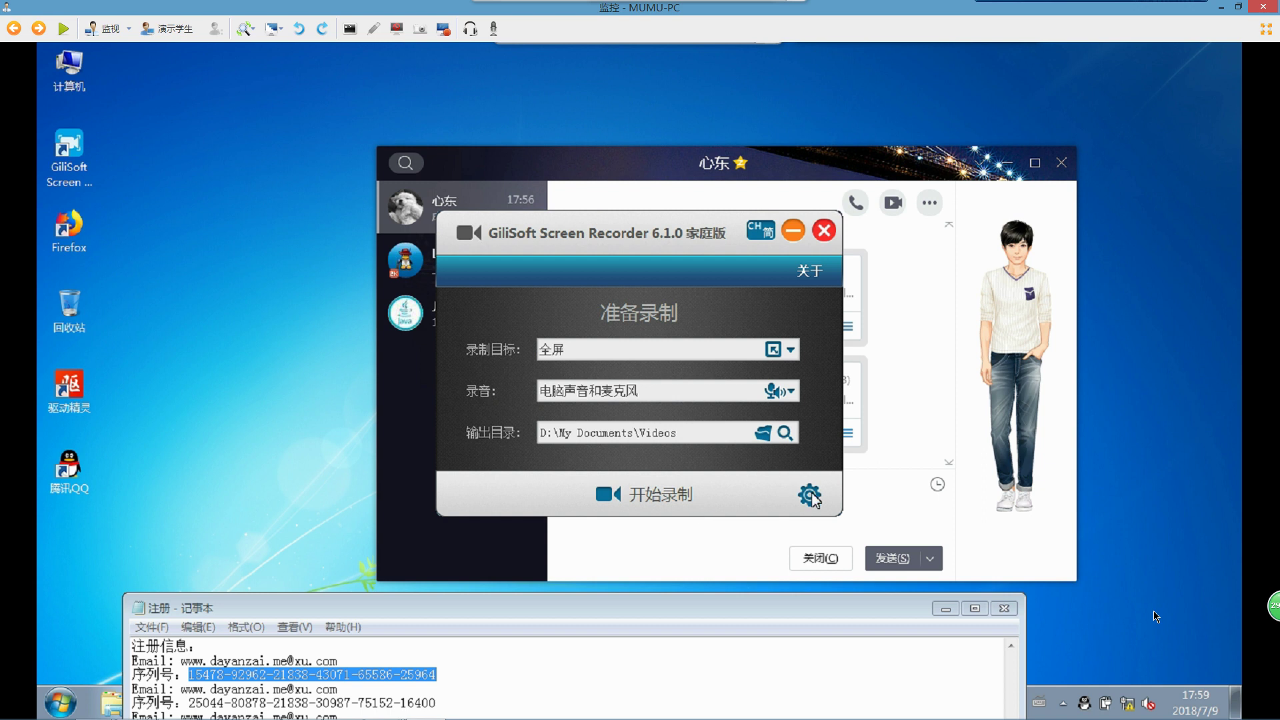
left_click(771, 348)
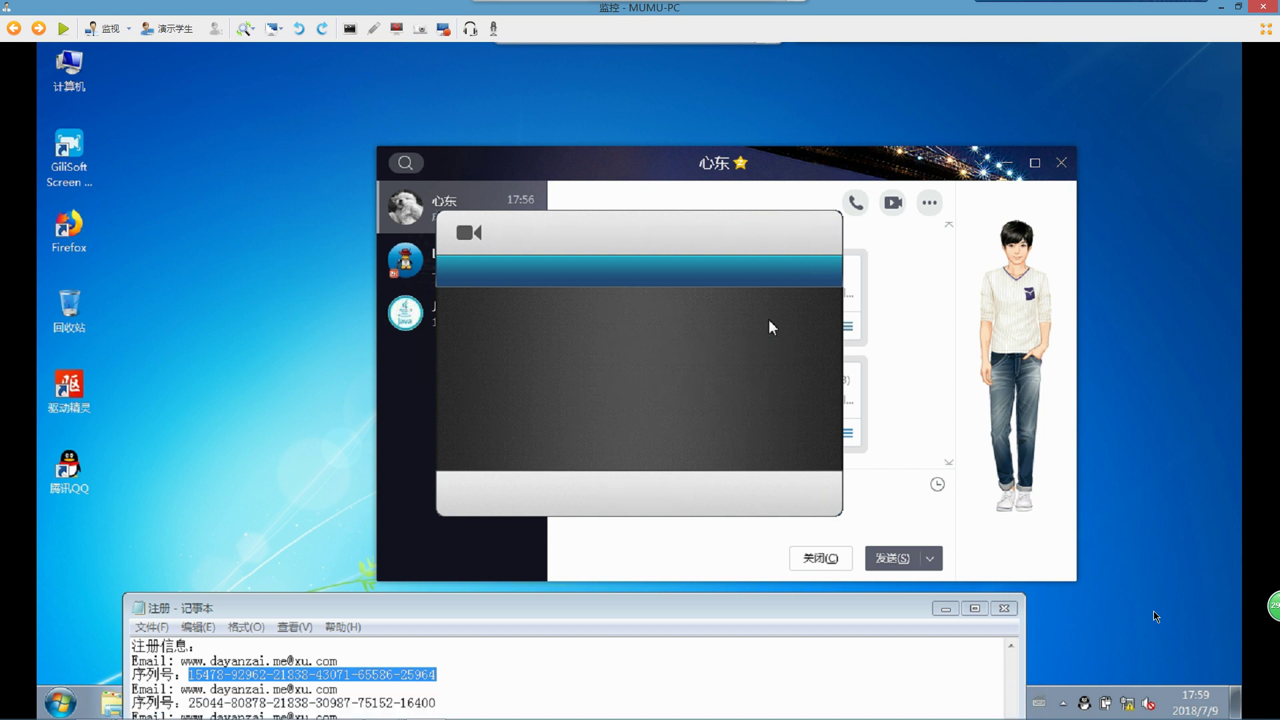
left_click(888, 144)
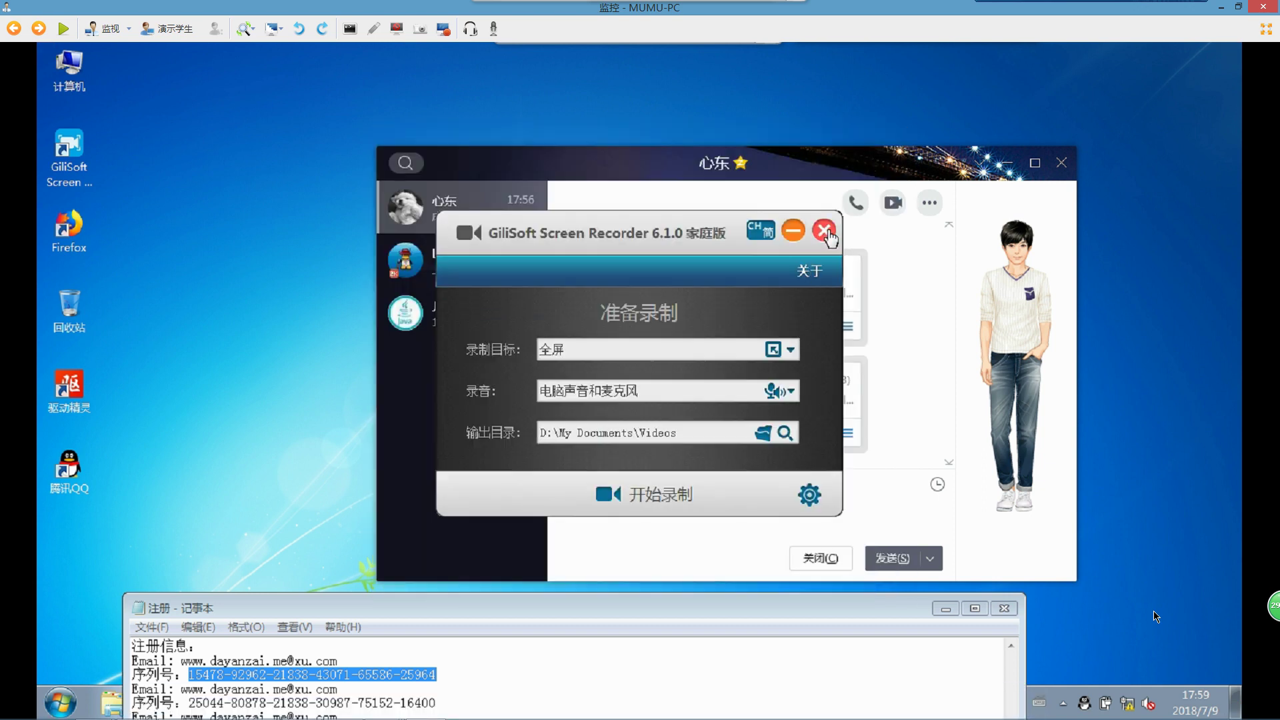
Step: Close the recorder, refresh the desktop, and relaunch the program to inspect its settings once more
left_click(826, 232)
right_click(269, 342)
left_click(310, 413)
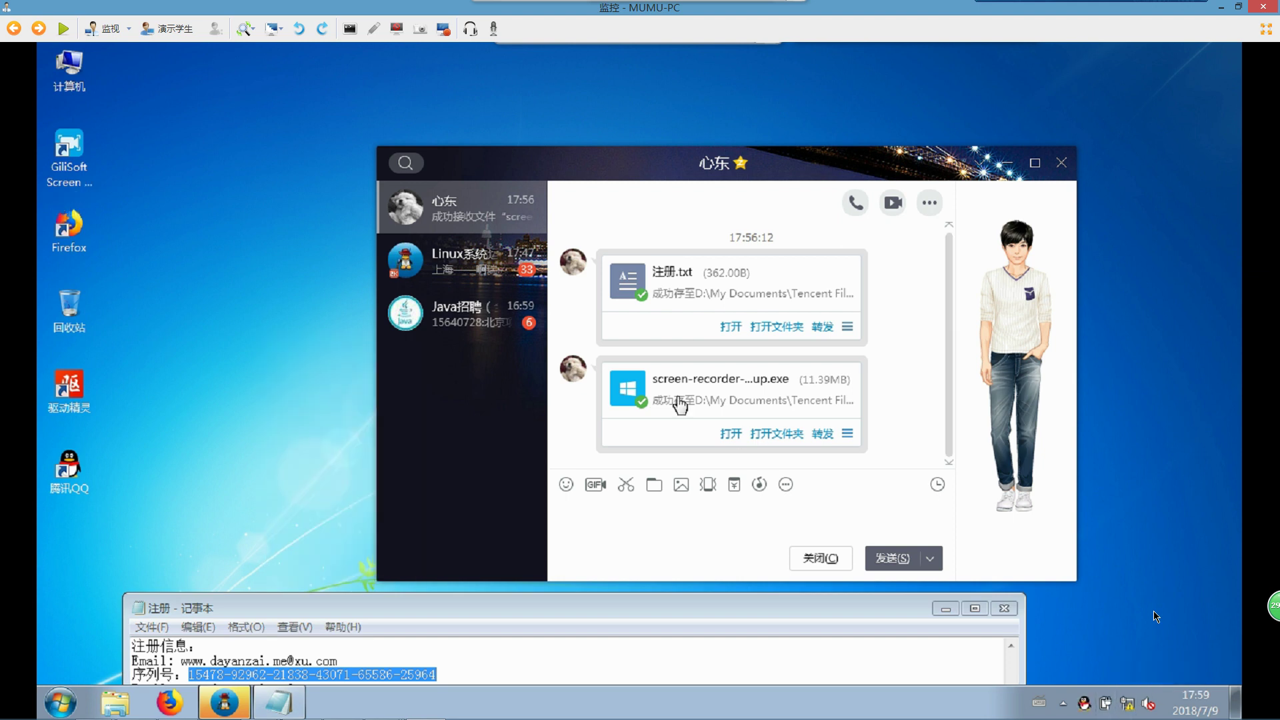
right_click(200, 275)
left_click(241, 353)
left_click(61, 154)
double_click(62, 154)
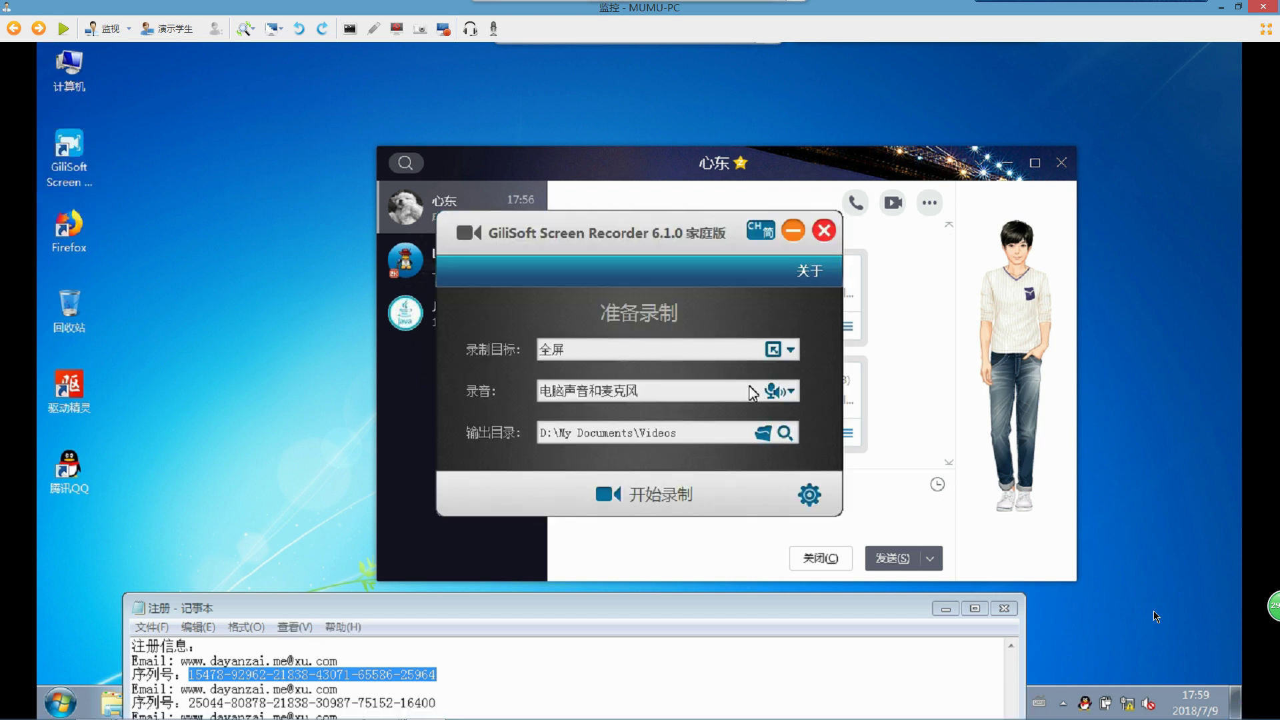
left_click(811, 494)
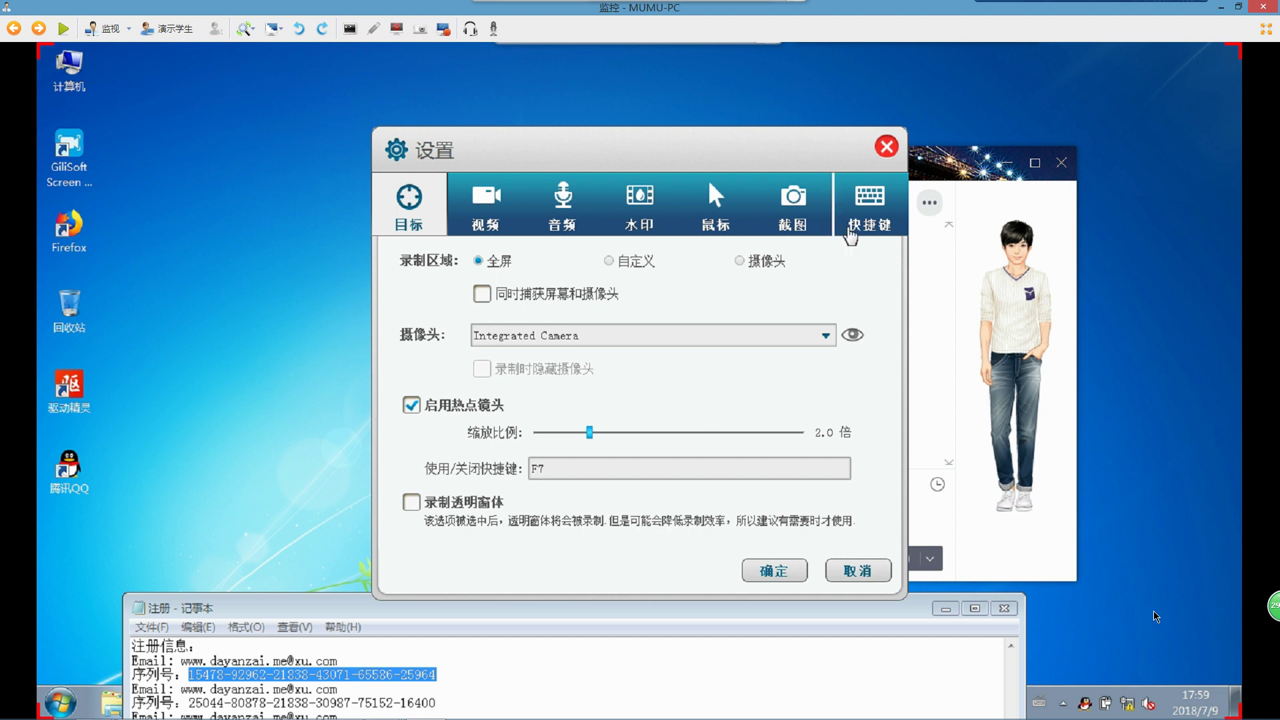
left_click(886, 146)
left_click(825, 224)
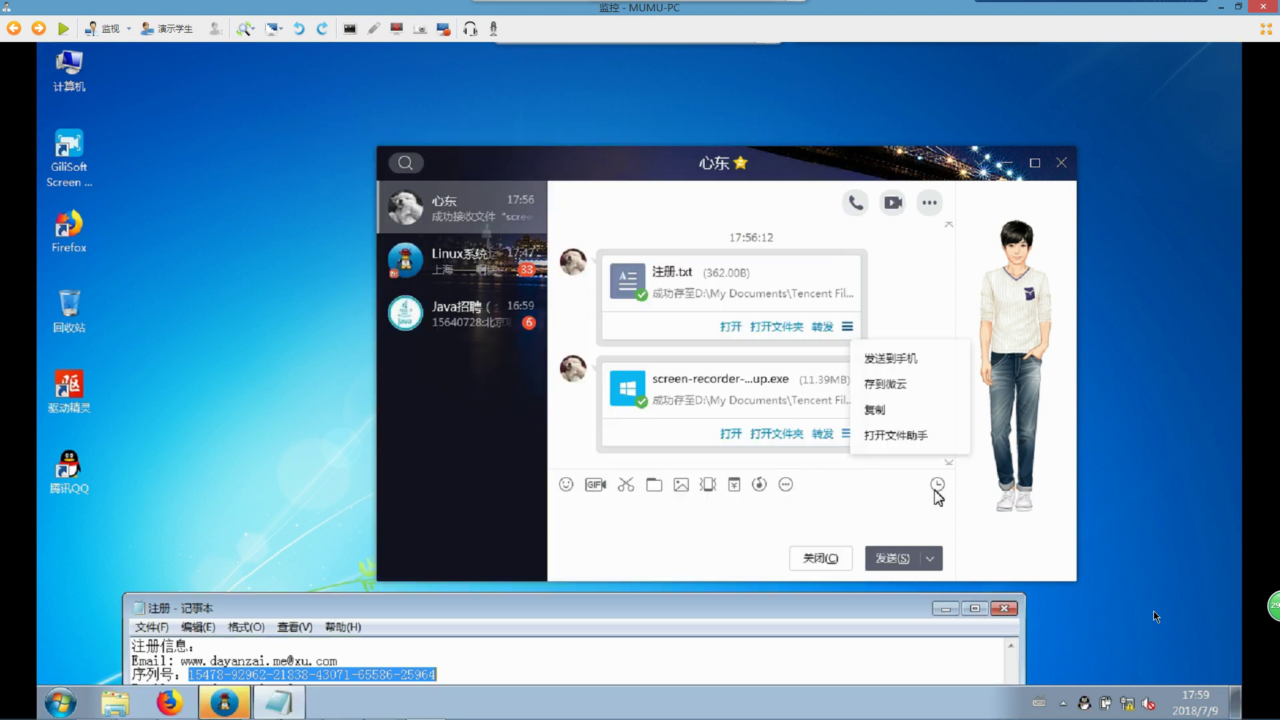
Step: Check the list of network connections, and reopen the recorder to review its licence details and settings before closing it
left_click(1149, 702)
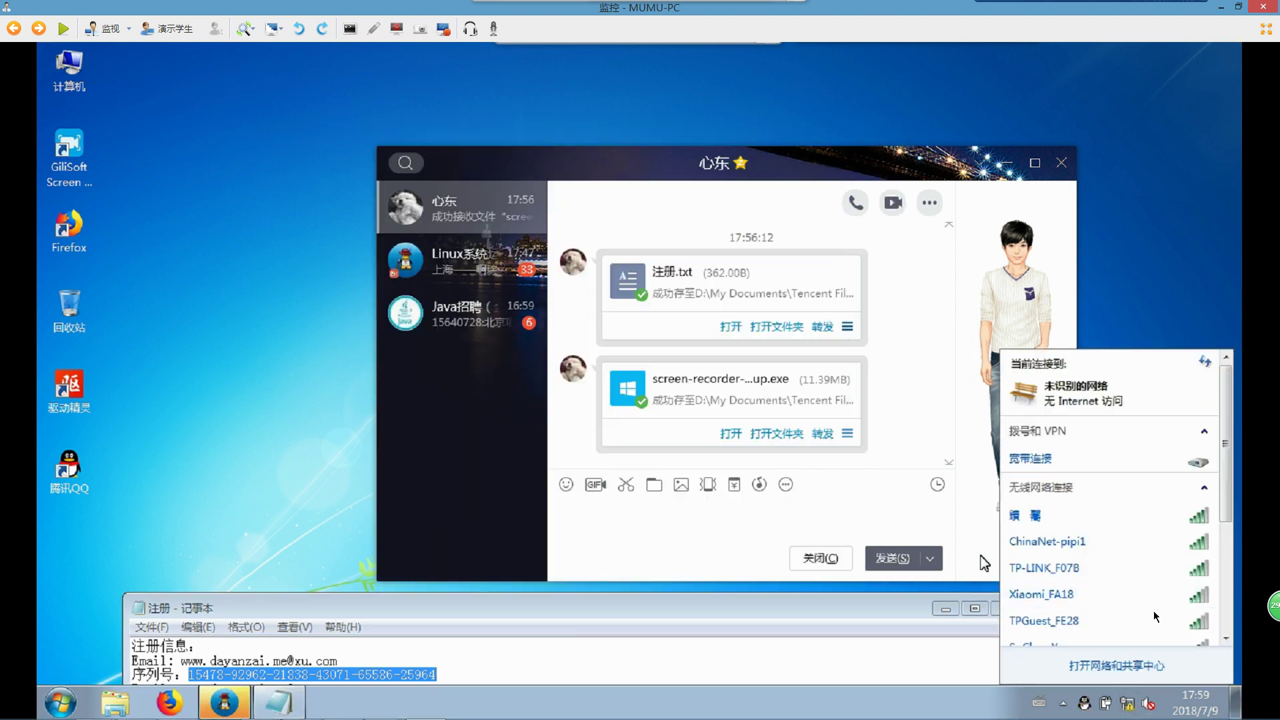
left_click(235, 437)
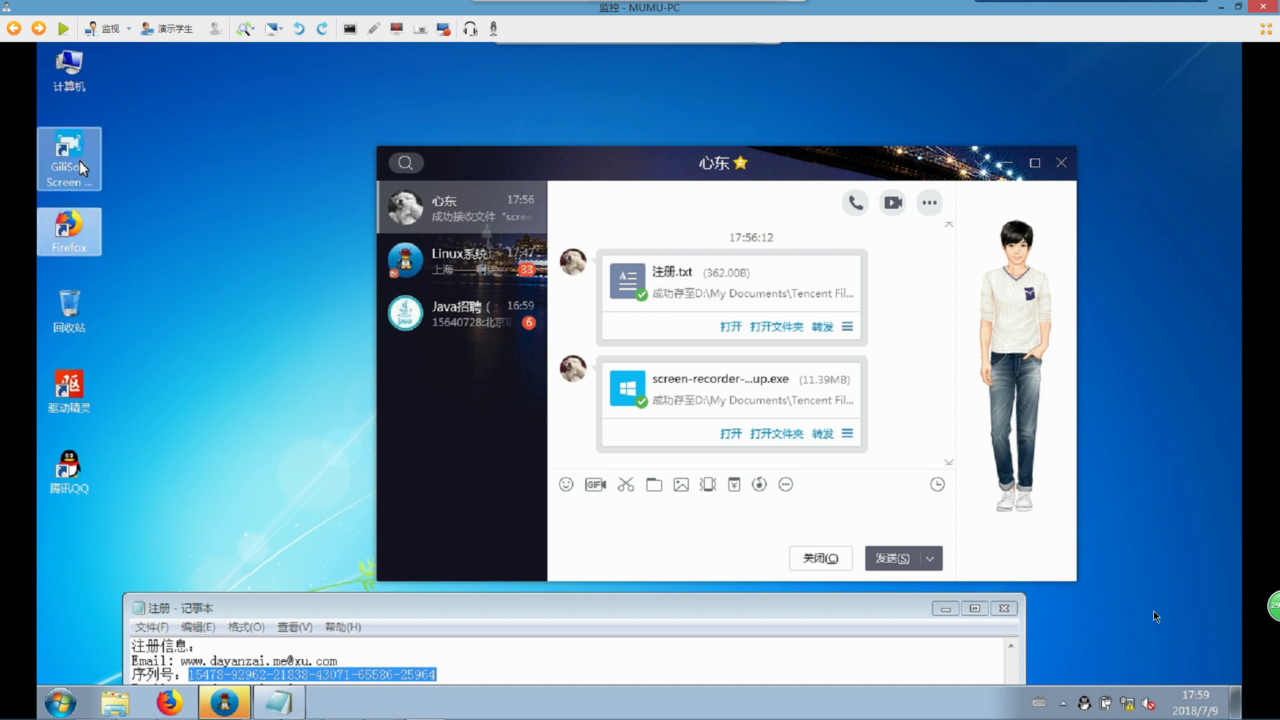
double_click(75, 162)
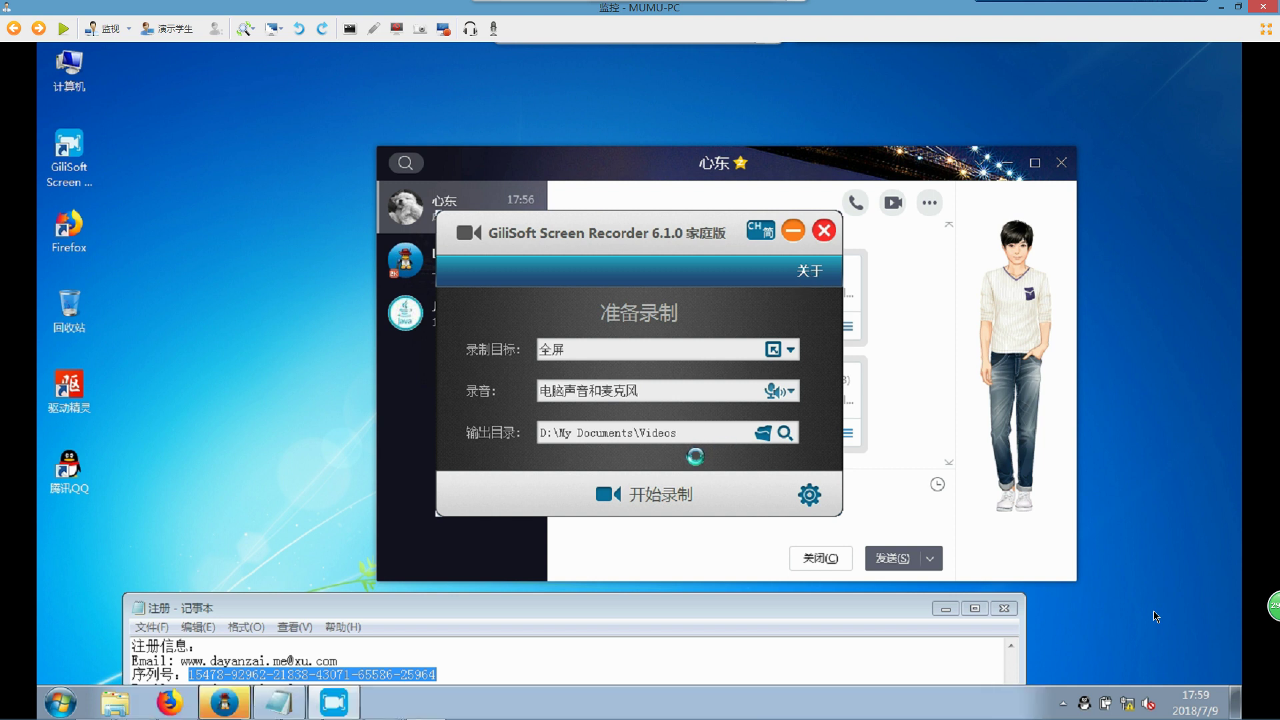
left_click(811, 272)
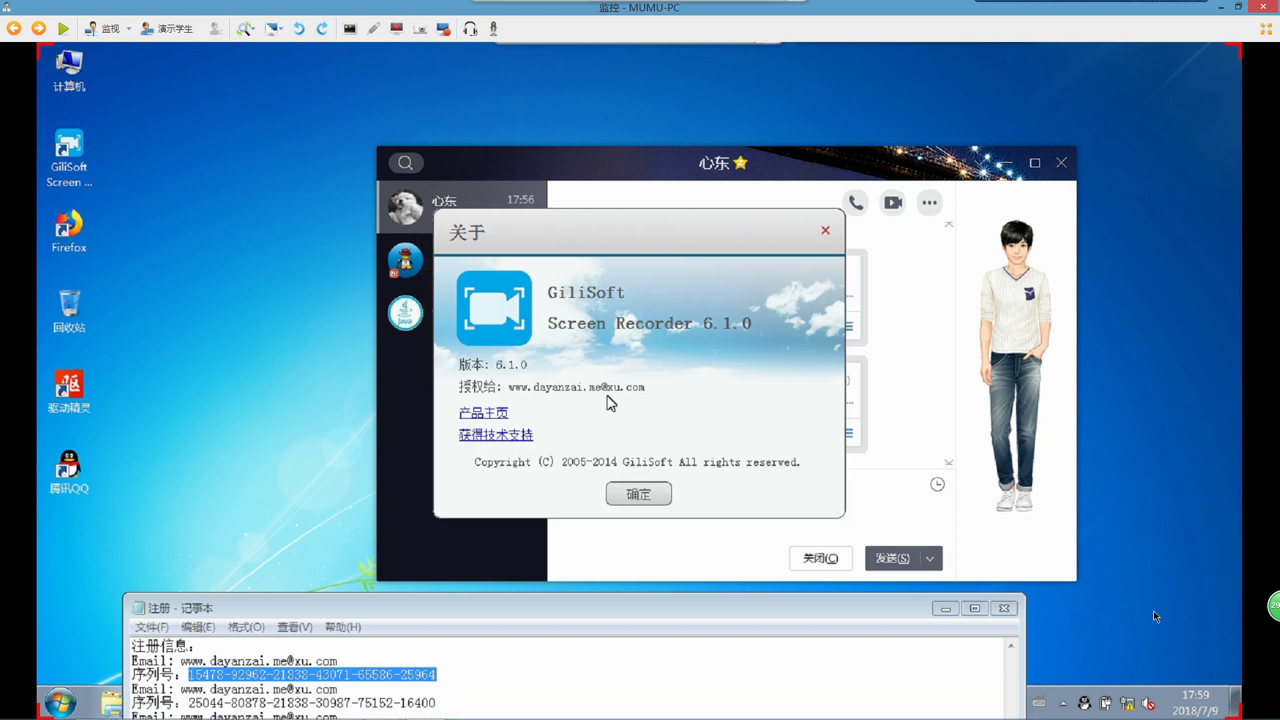
left_click(656, 500)
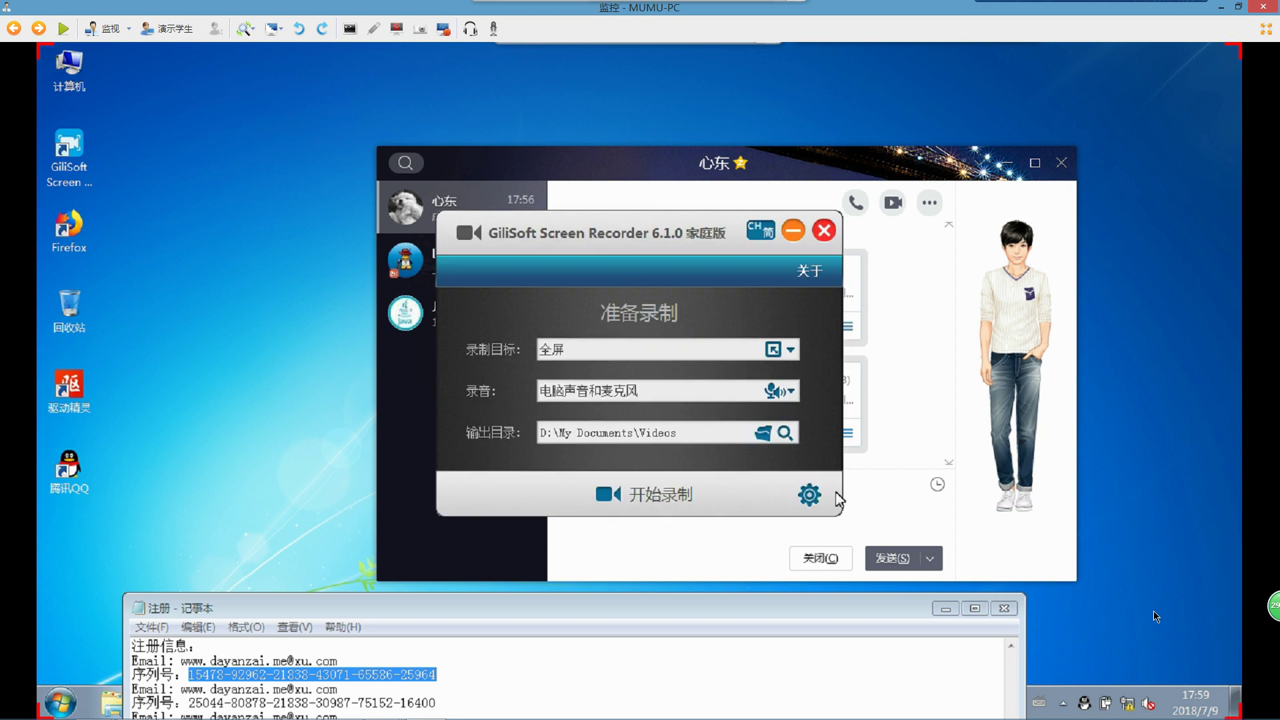
left_click(809, 495)
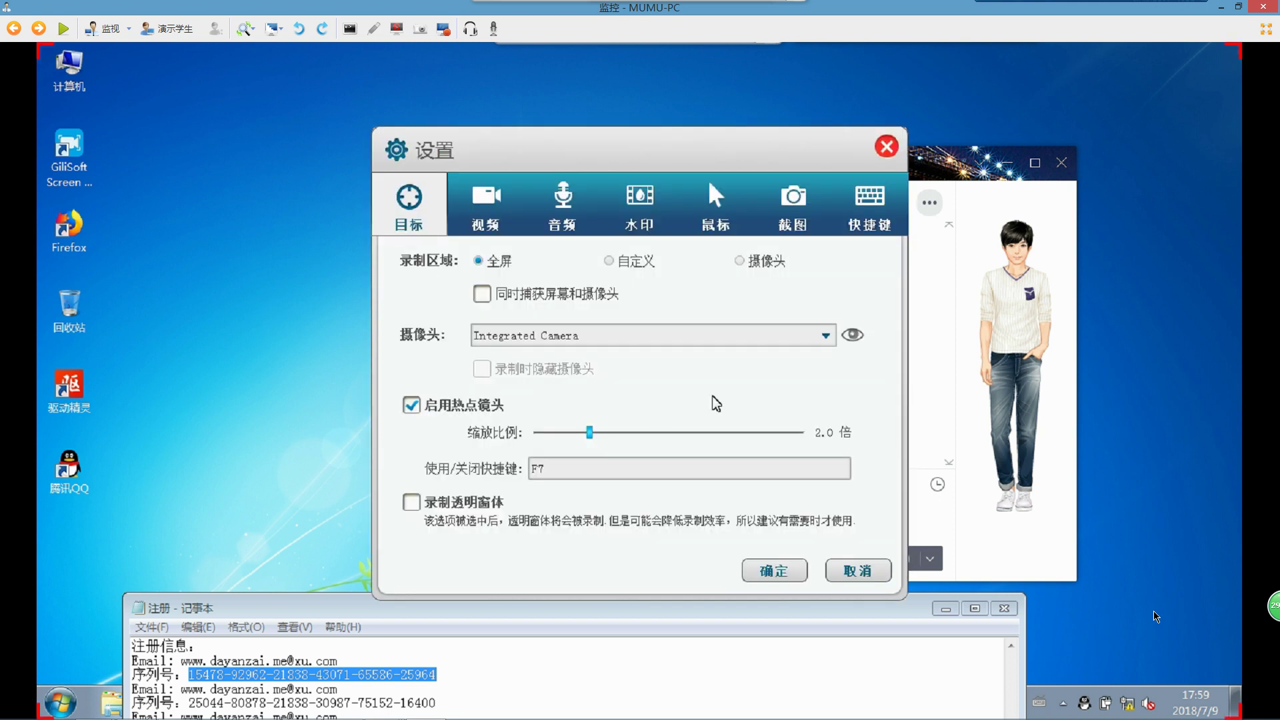
left_click(885, 147)
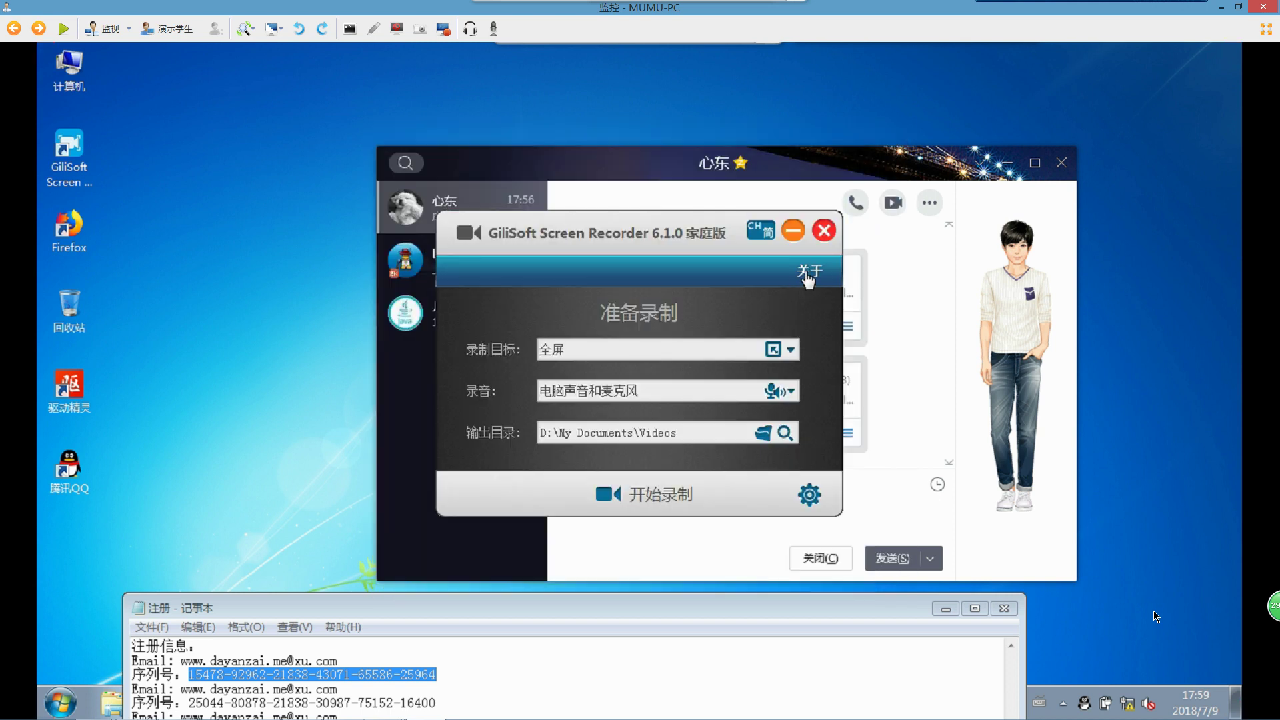
left_click(825, 232)
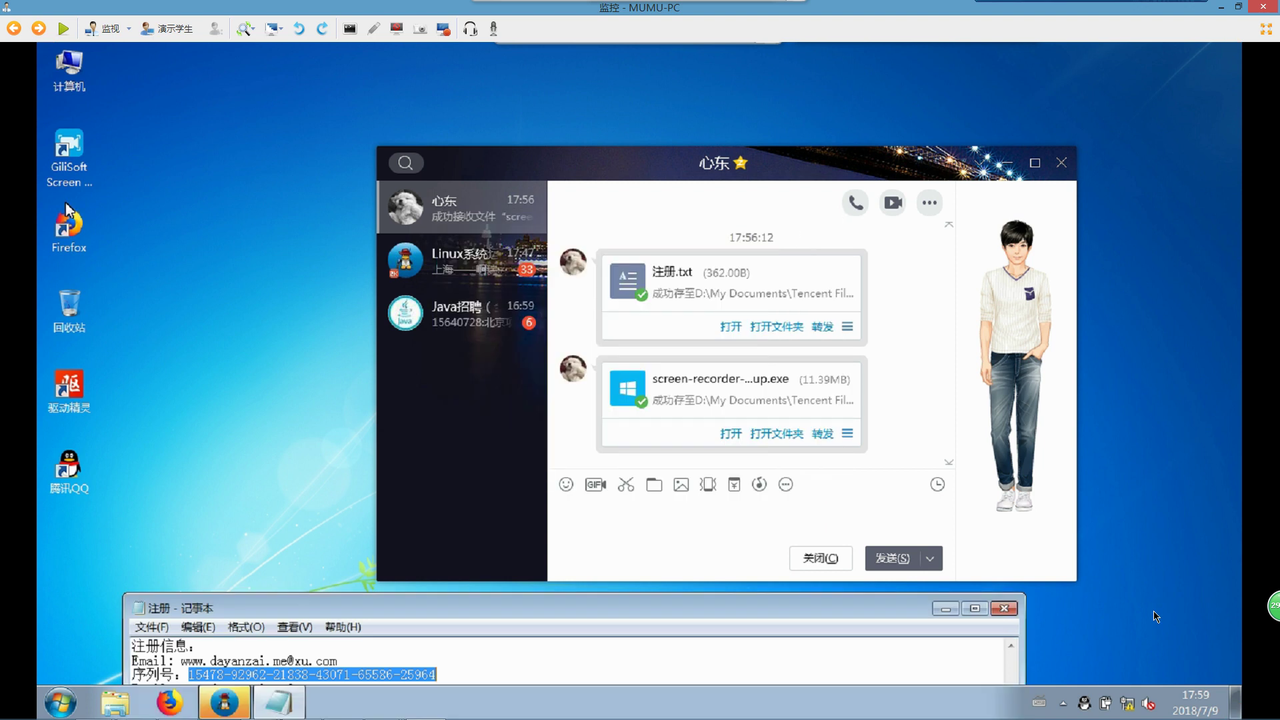
Step: Open the Windows folder on drive C and show its contents in details view
double_click(70, 67)
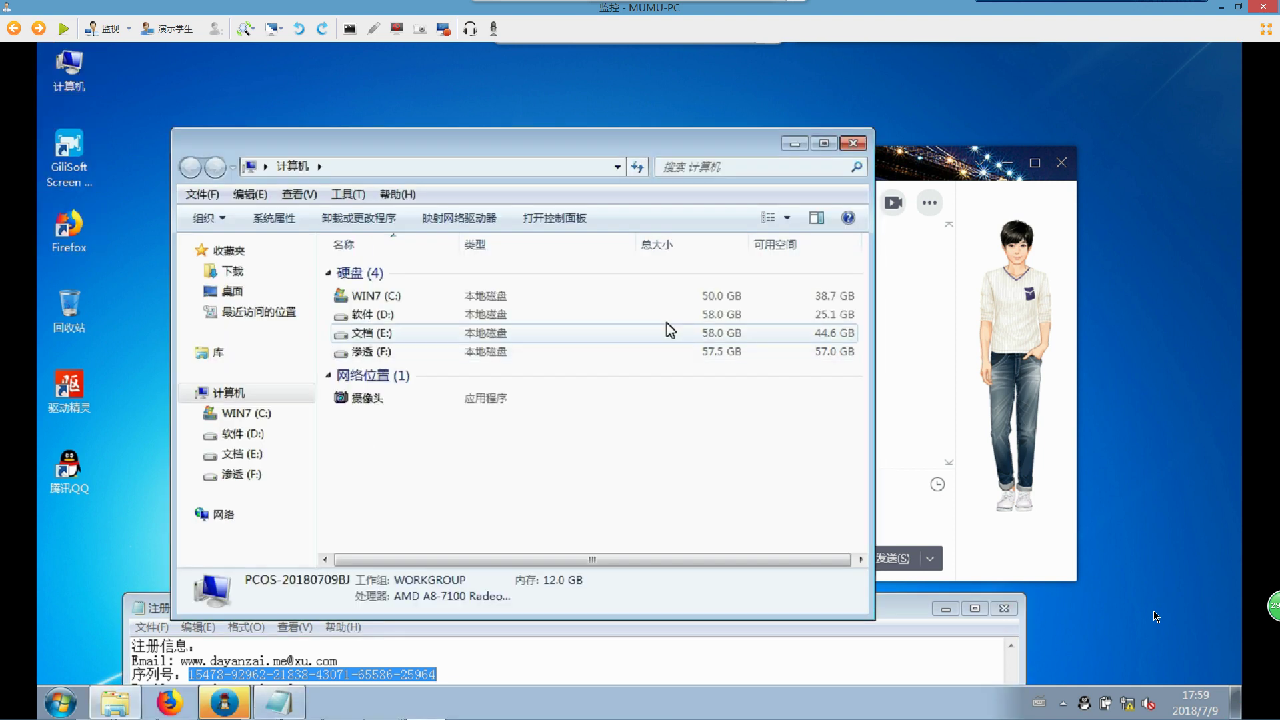
double_click(420, 297)
double_click(424, 360)
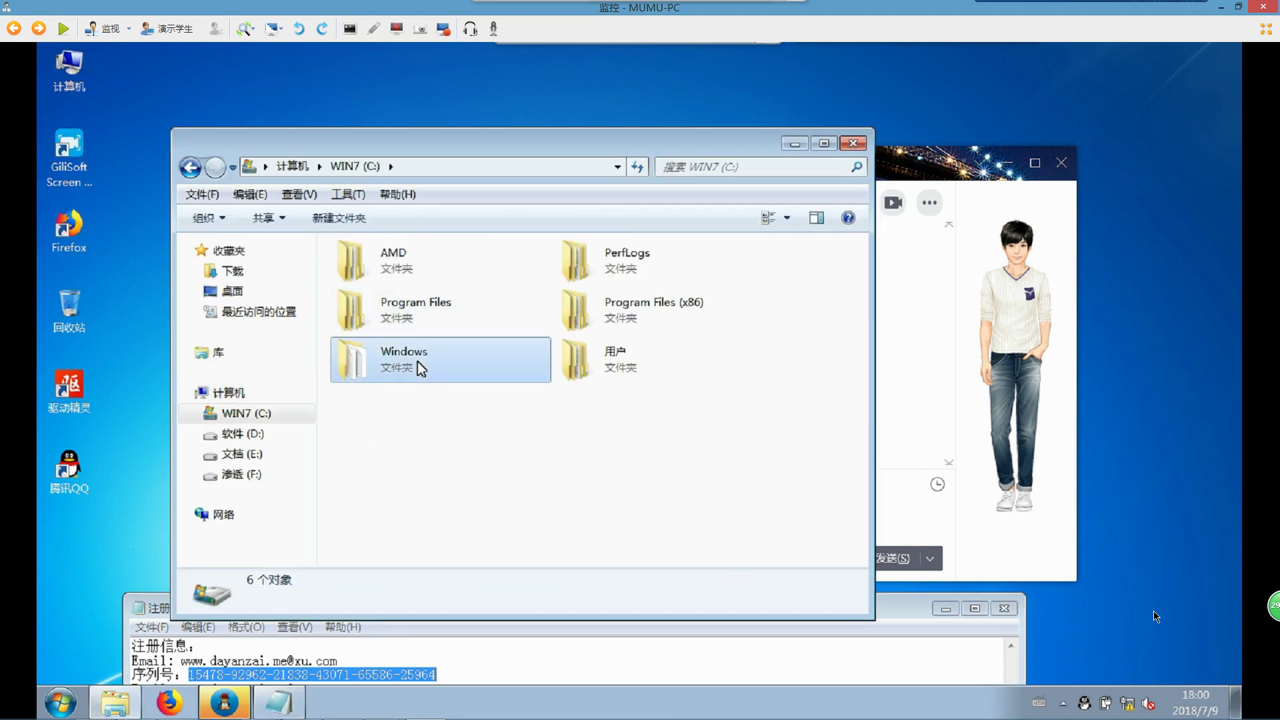
scroll(513, 502, "down", 1)
scroll(601, 486, "up", 1)
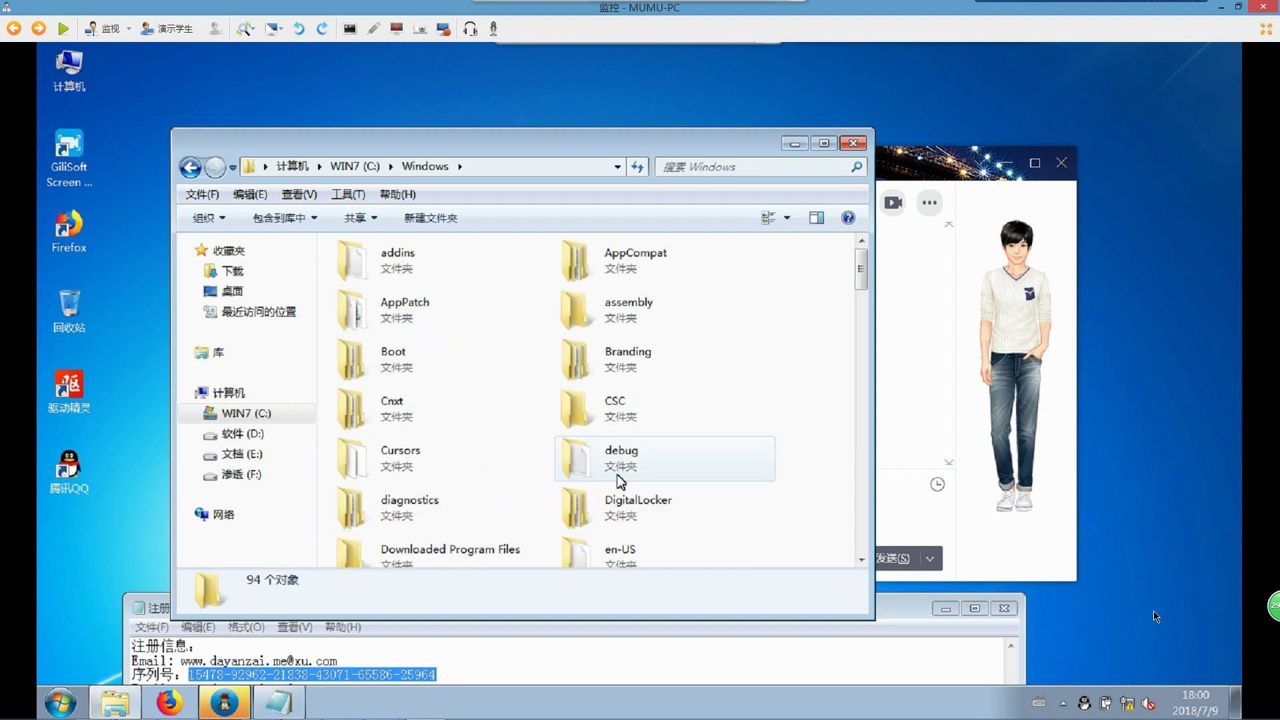
left_click(775, 218)
left_click(787, 220)
left_click(837, 209)
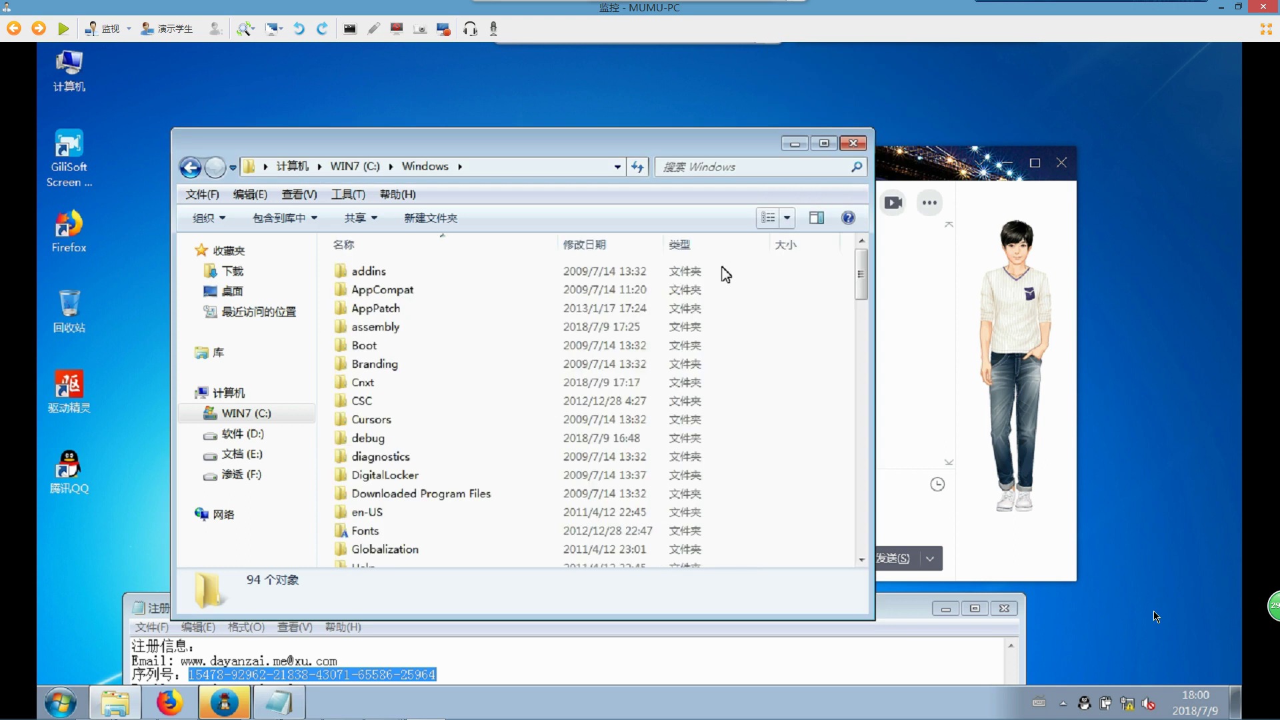
Step: Open the System32 folder and show its contents in details view
scroll(491, 440, "down", 3)
scroll(450, 479, "down", 12)
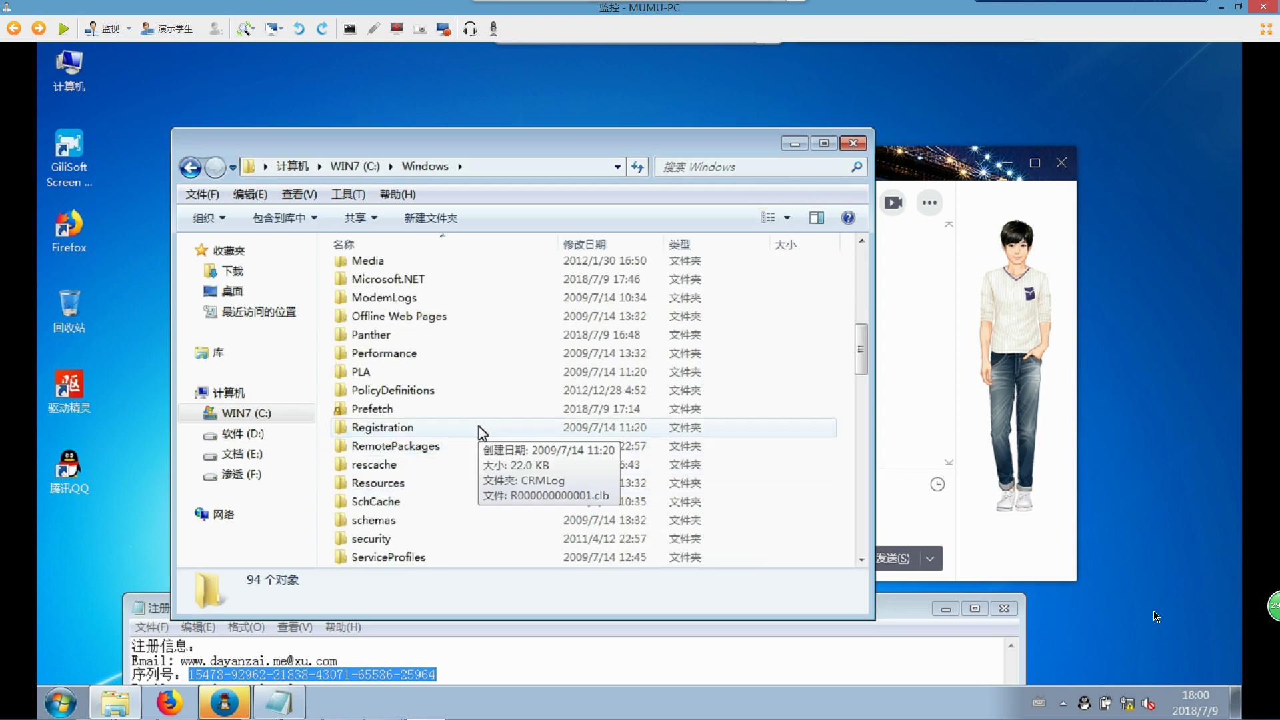
double_click(404, 280)
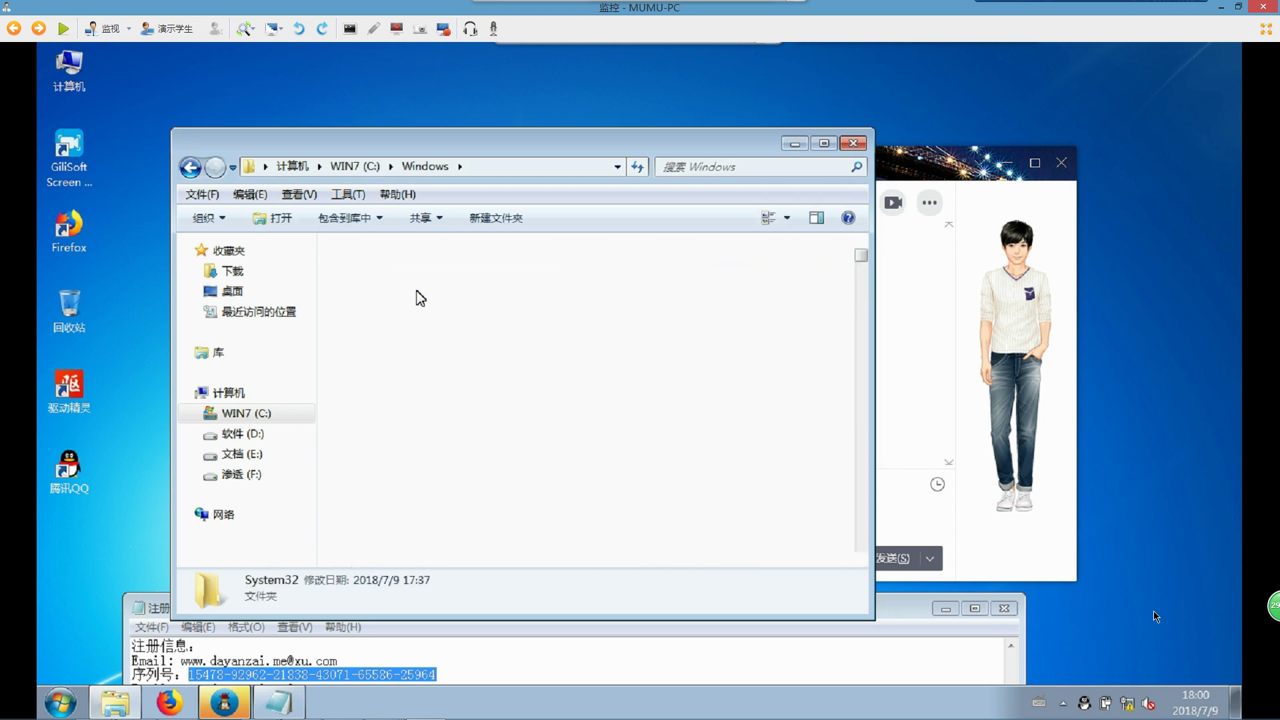
left_click(787, 218)
left_click(834, 209)
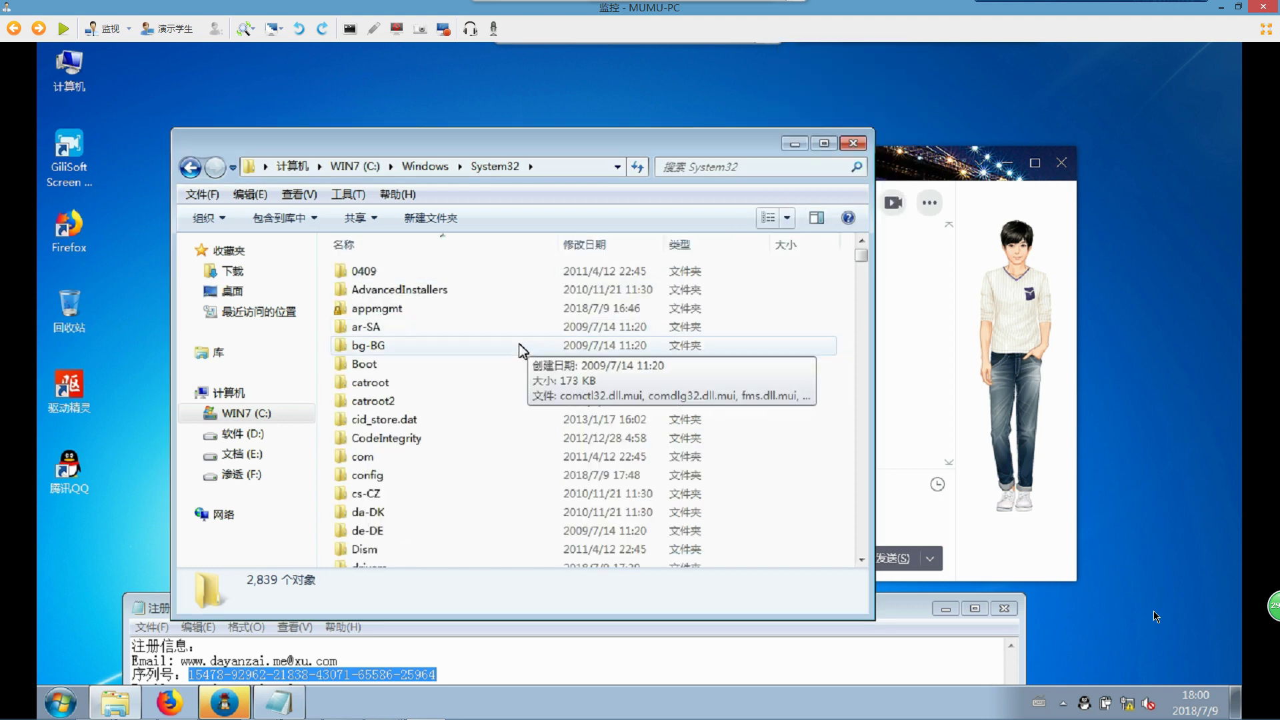
Step: Open the drivers\etc folder inside System32 and select the hosts file
left_click(423, 494)
scroll(422, 467, "down", 3)
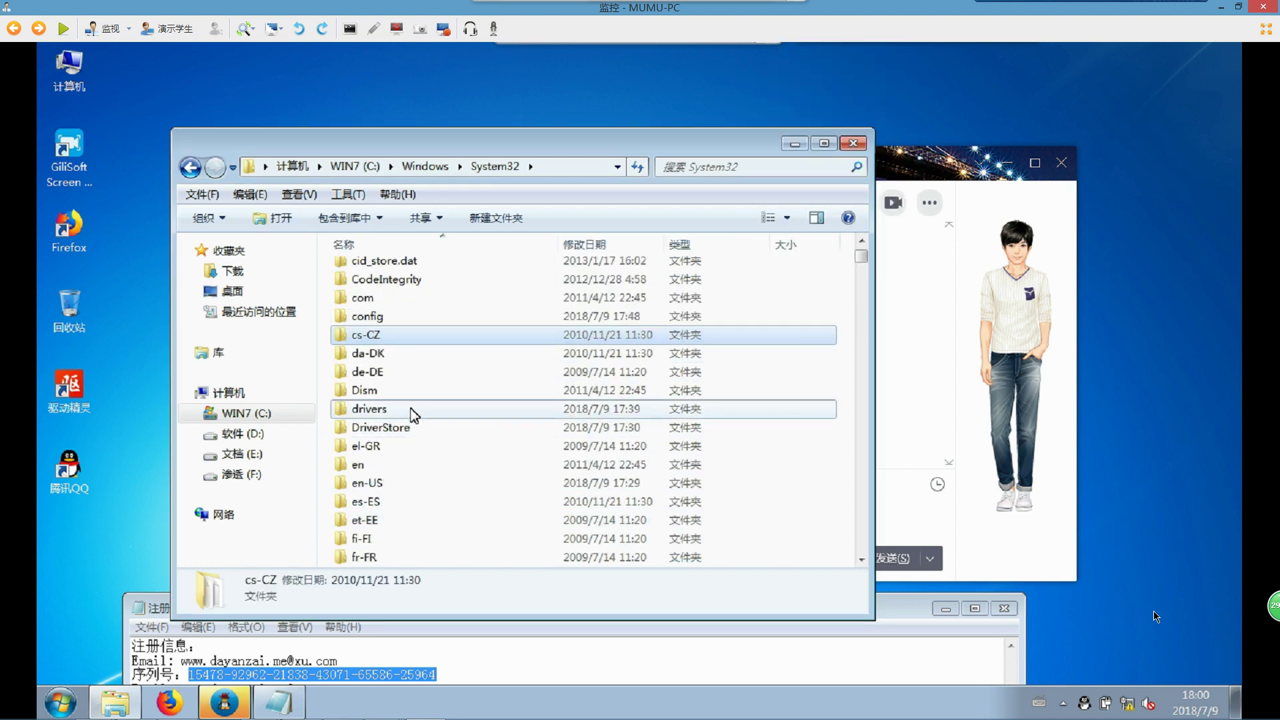
double_click(415, 410)
left_click(581, 268)
double_click(582, 268)
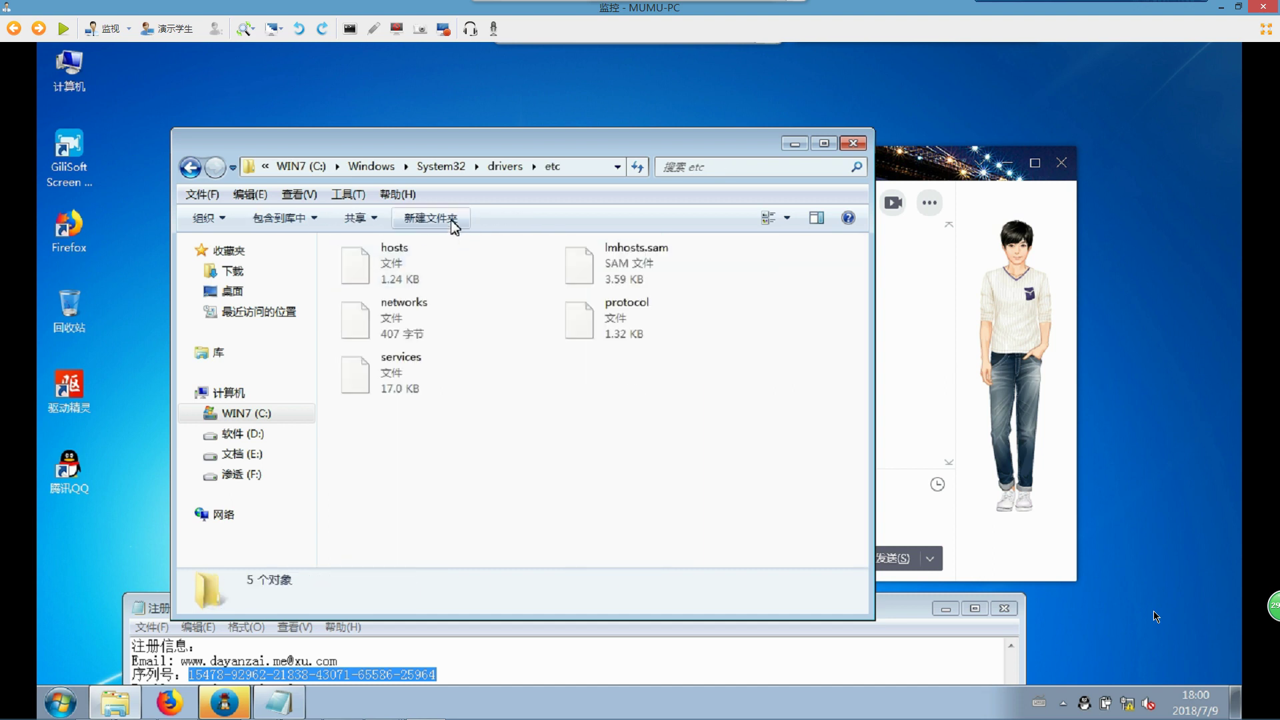
left_click(400, 256)
Step: Spread out the etc folder, 注册.txt and QQ chat windows, and launch the recorder to check that it starts
left_click_drag(481, 151, 1038, 141)
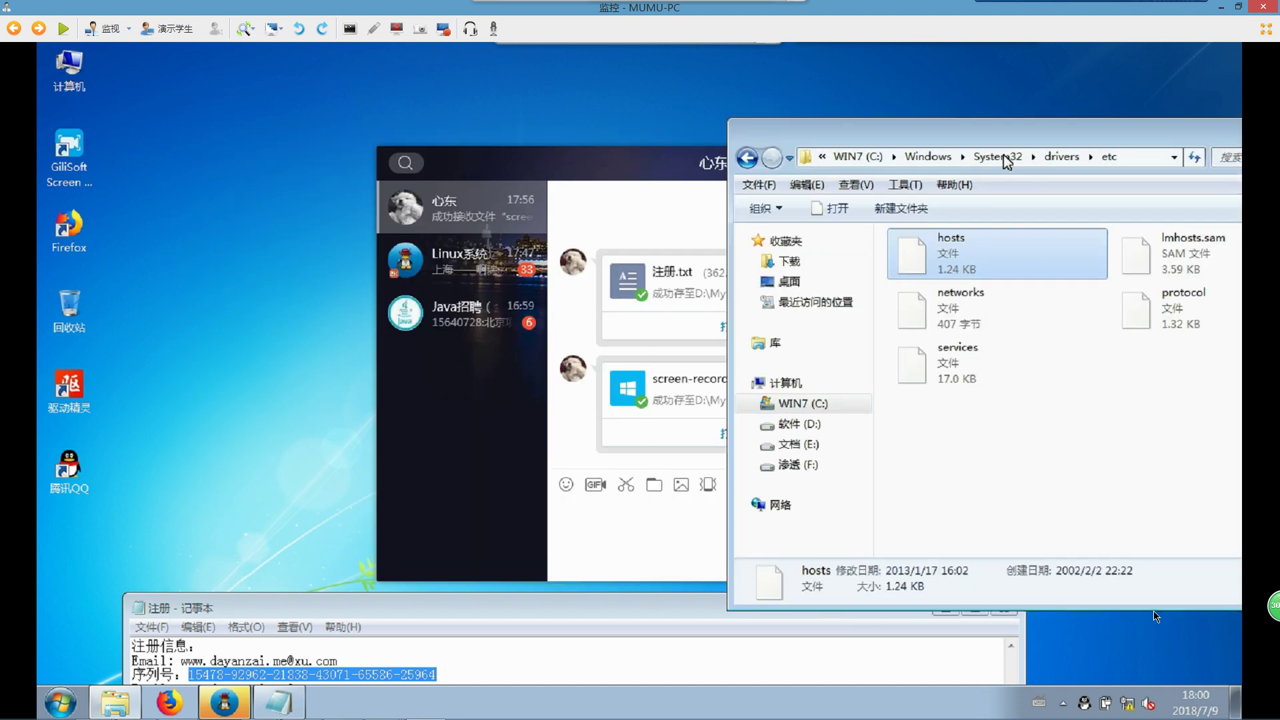
left_click_drag(434, 613, 419, 486)
double_click(73, 160)
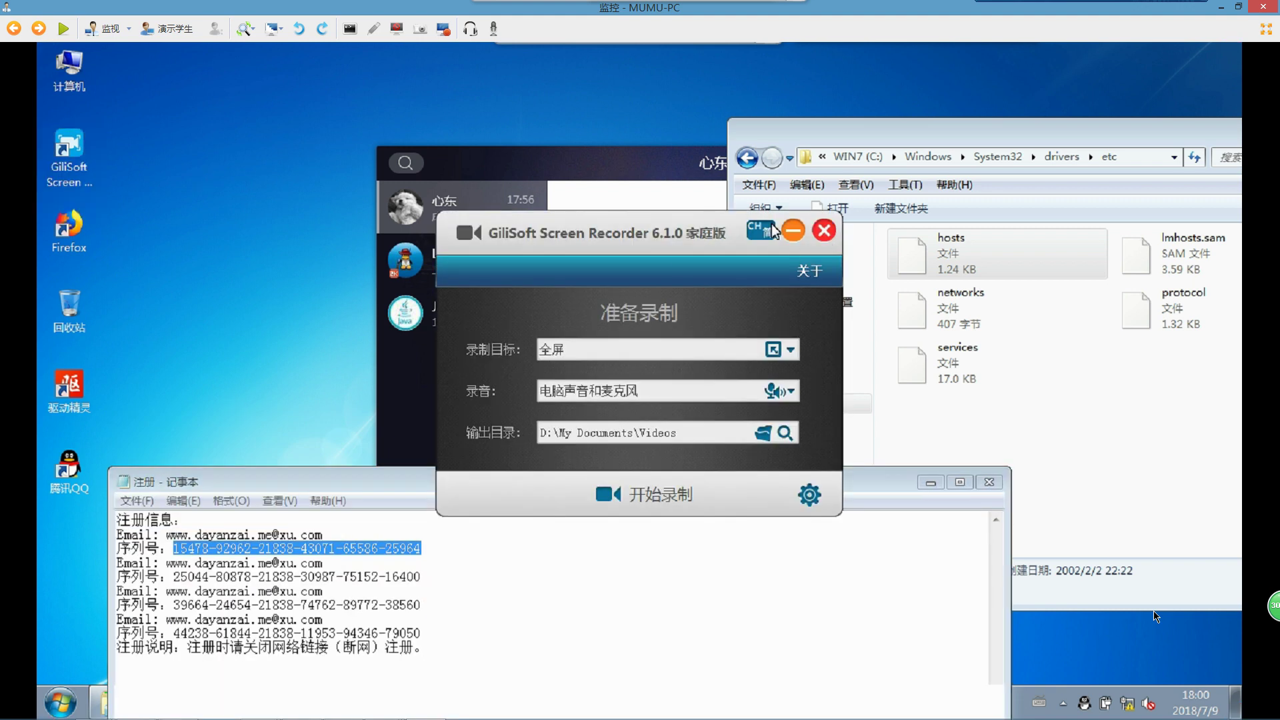
left_click(825, 230)
left_click_drag(630, 175, 525, 101)
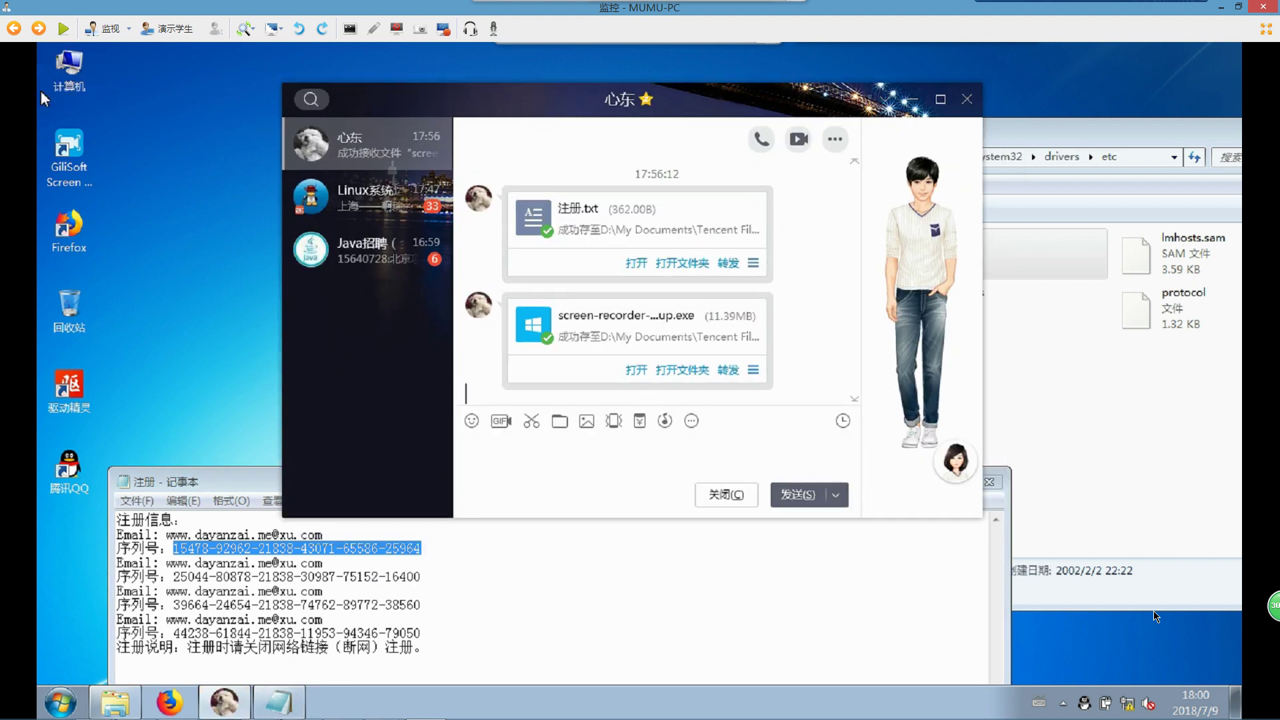
left_click(81, 161)
double_click(82, 163)
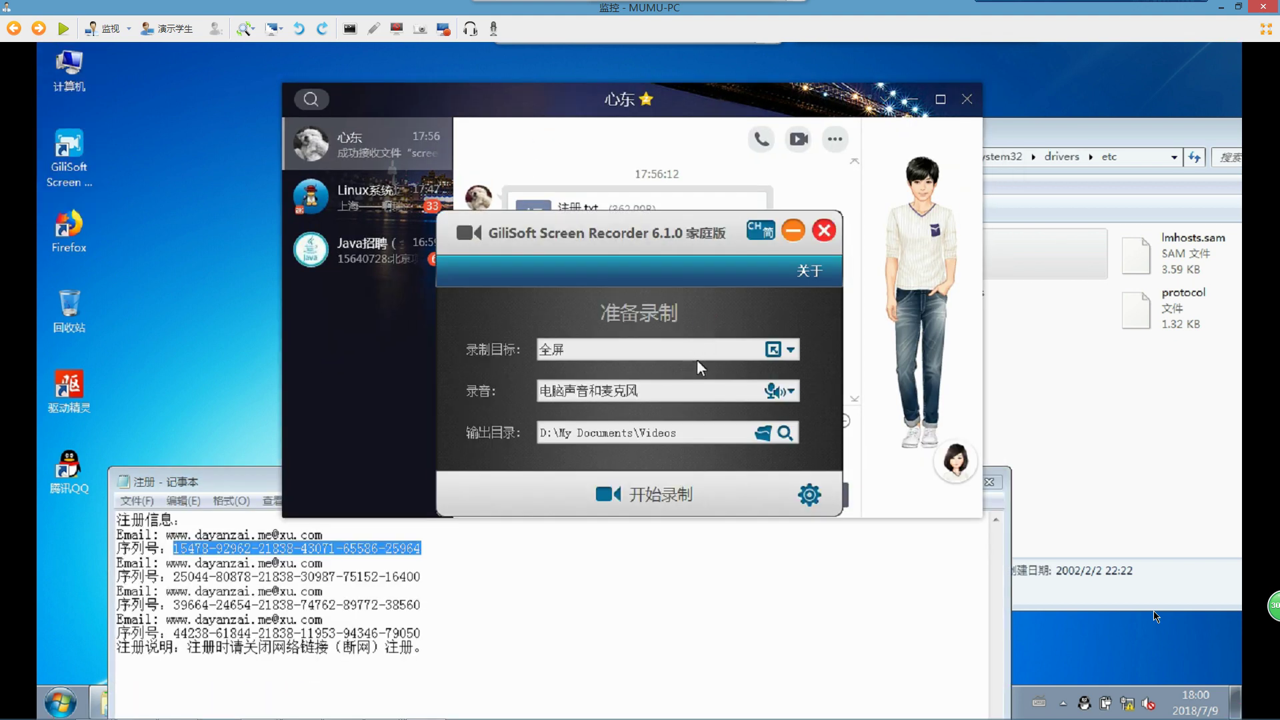
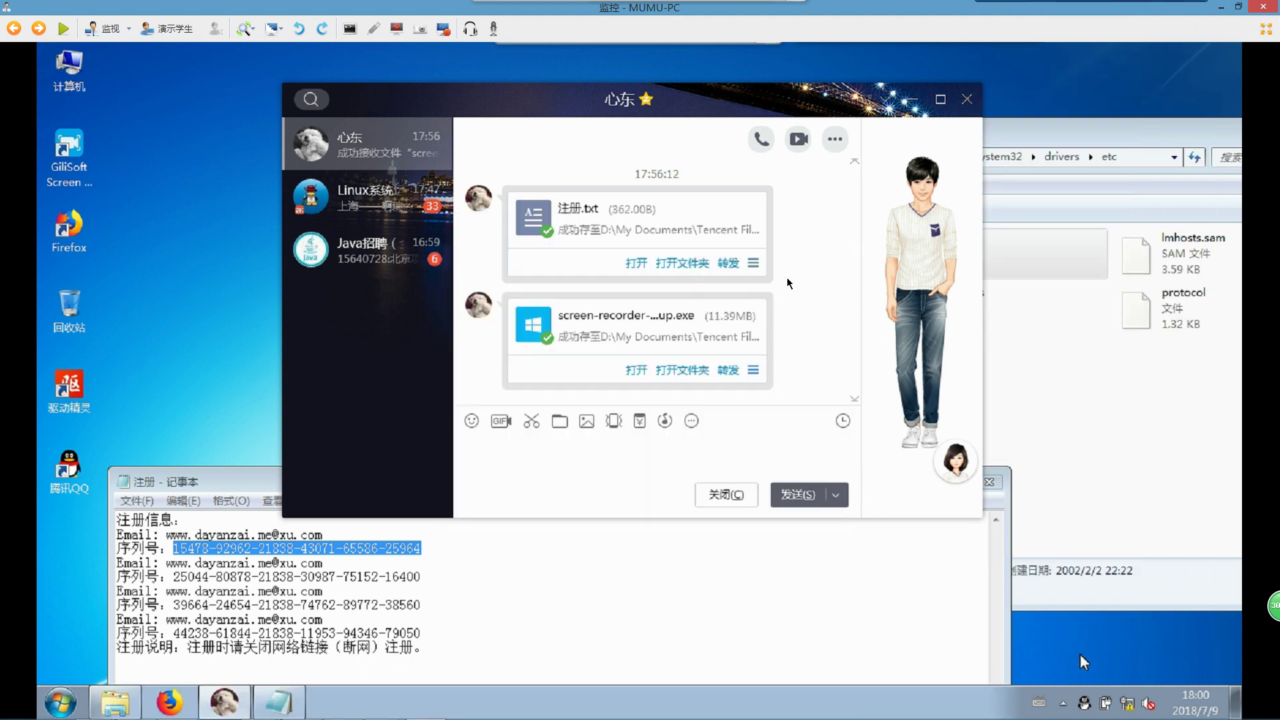
Step: Reconnect the computer to the wireless network and bring the etc folder window to the front
left_click(1127, 704)
left_click(1101, 524)
left_click(1168, 540)
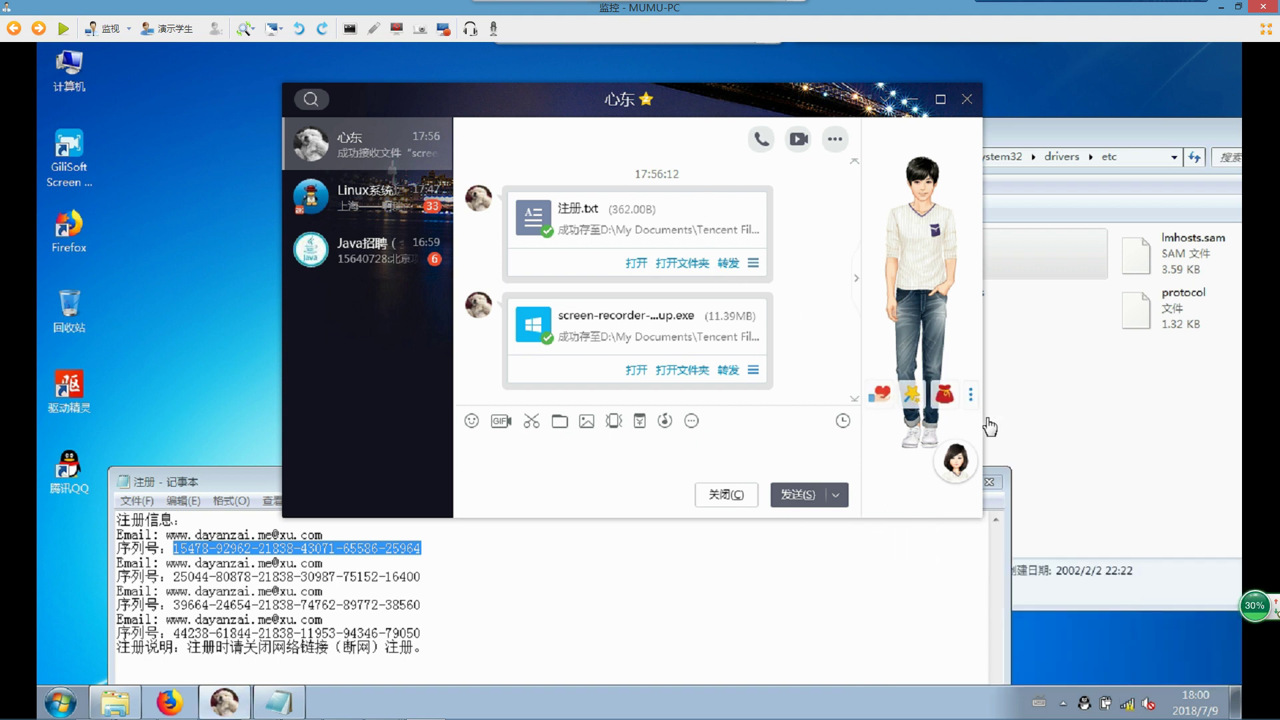
left_click(1085, 414)
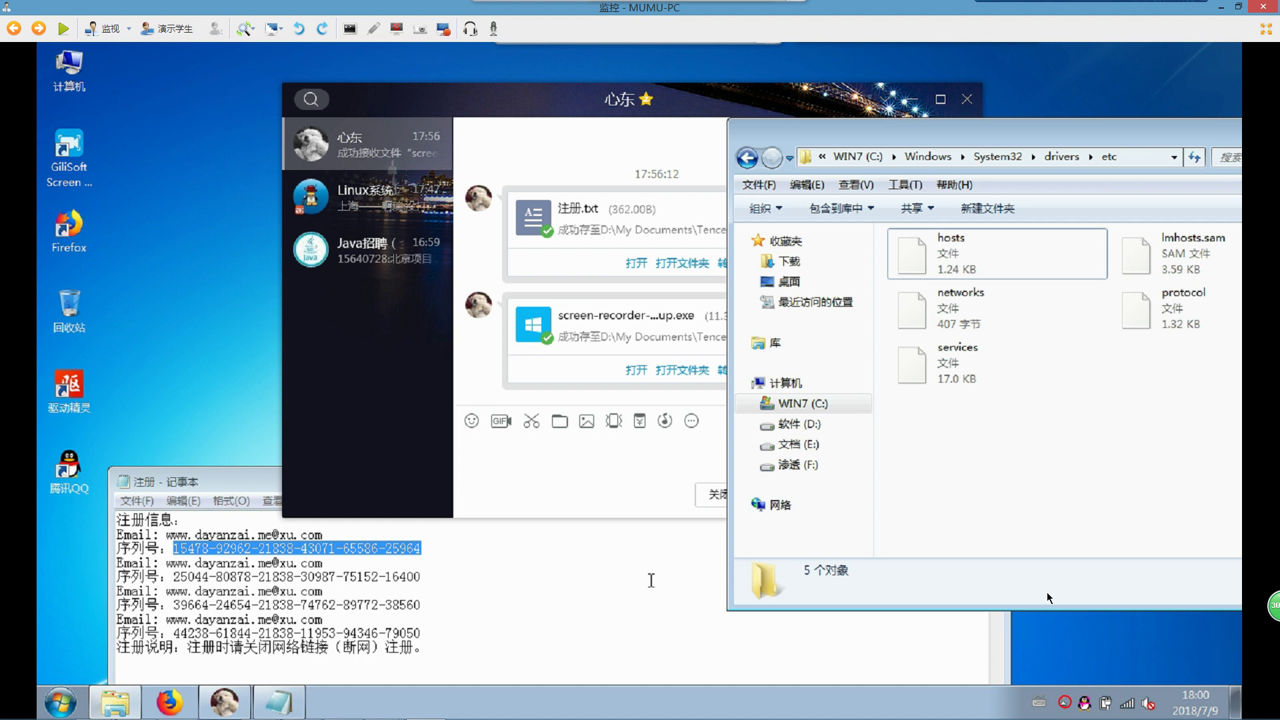
Step: Open the 抓包改包 tool folder from the VStart toolbox and the QQ chat with the student computer
mouse_move(1204, 611)
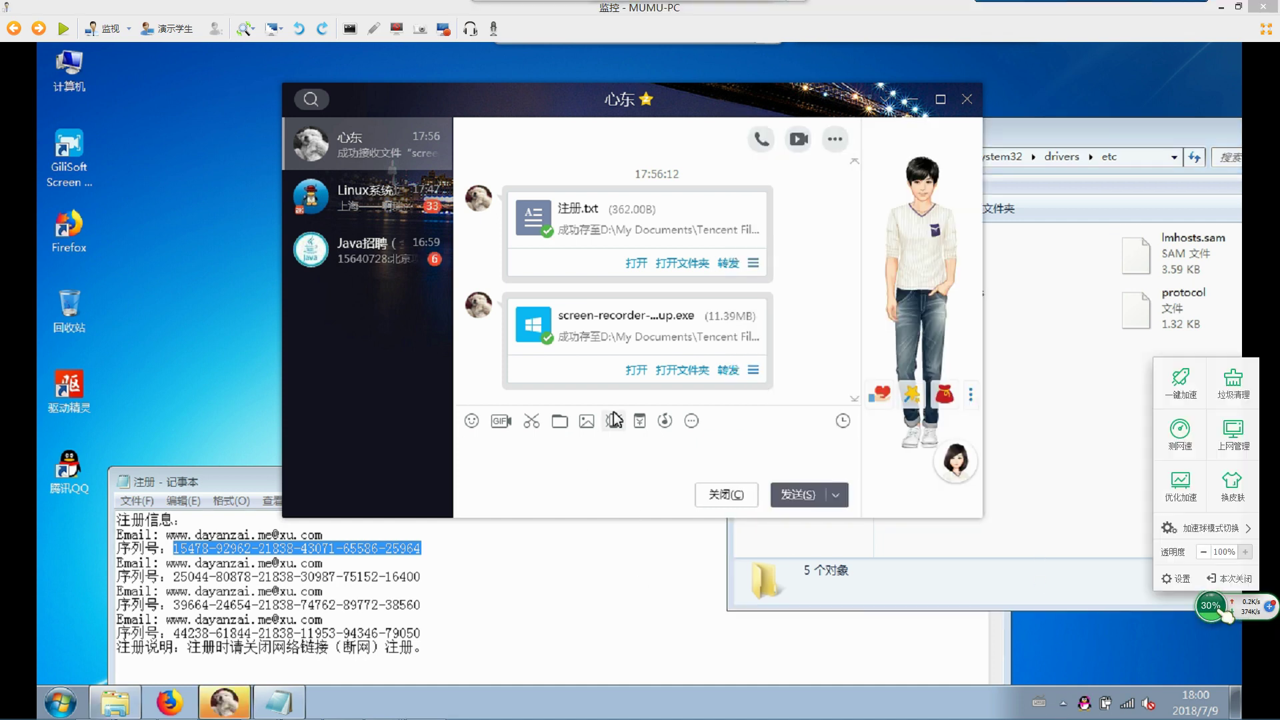
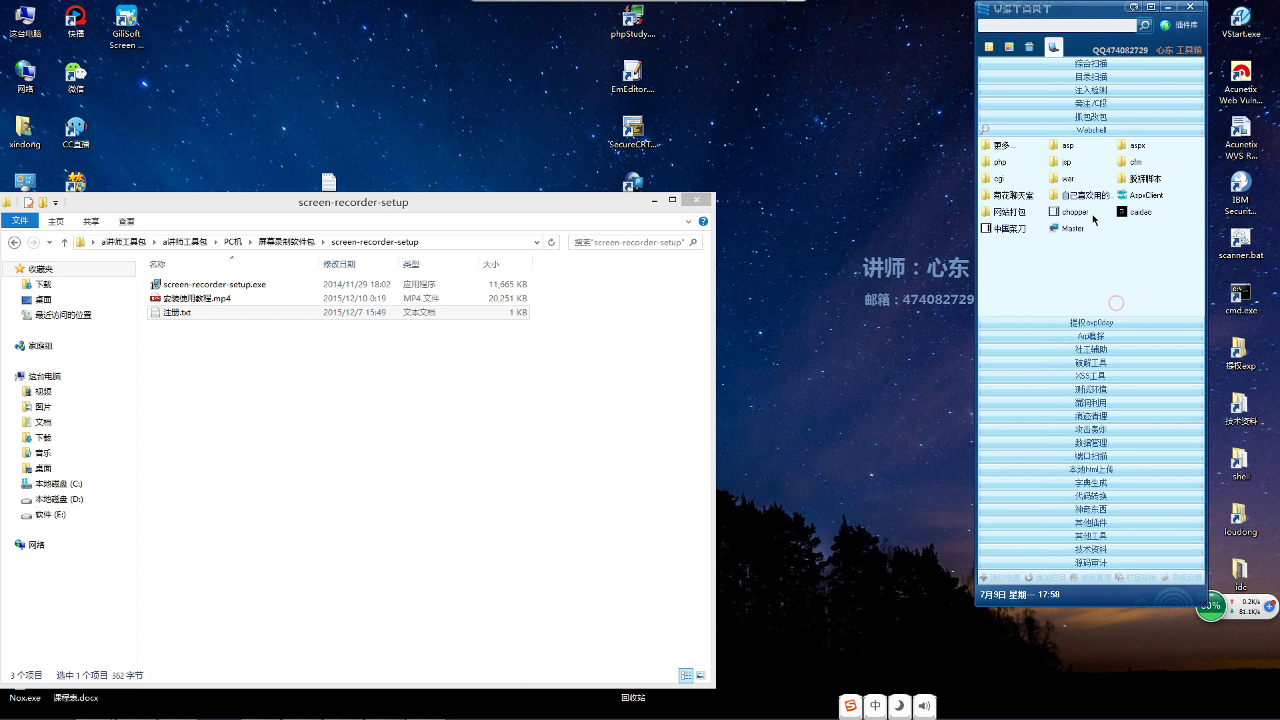
left_click(1110, 120)
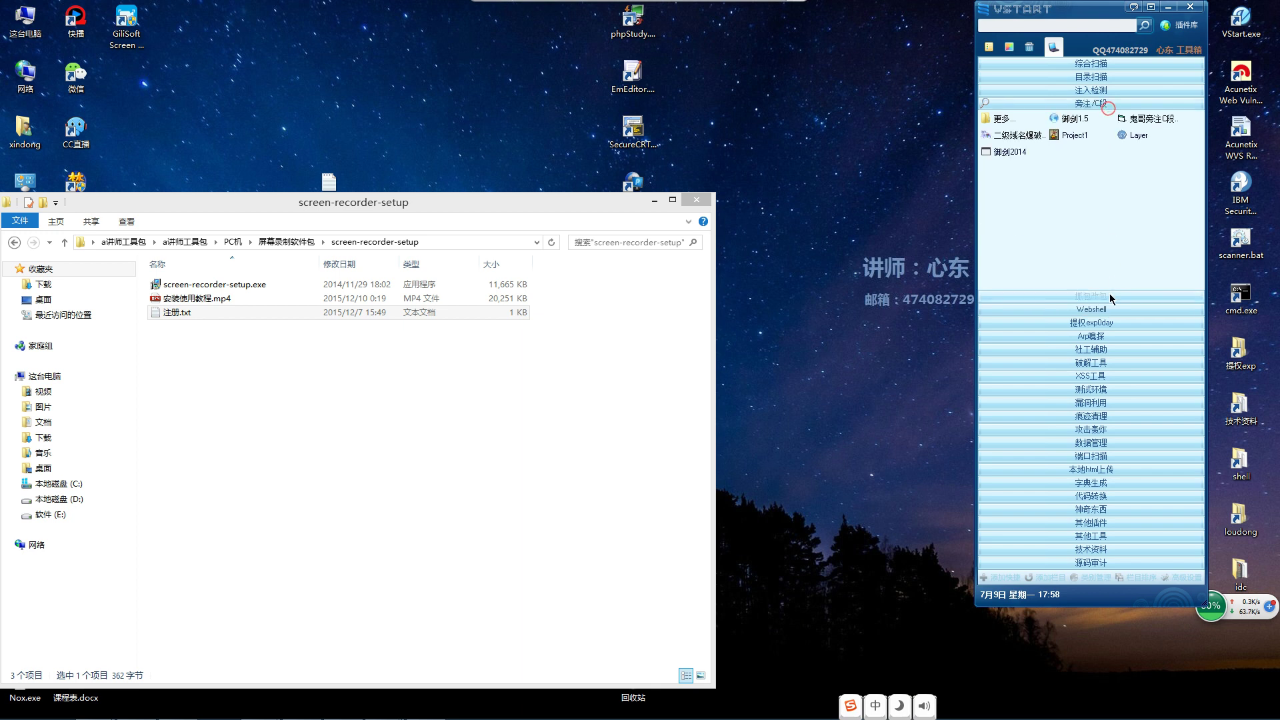
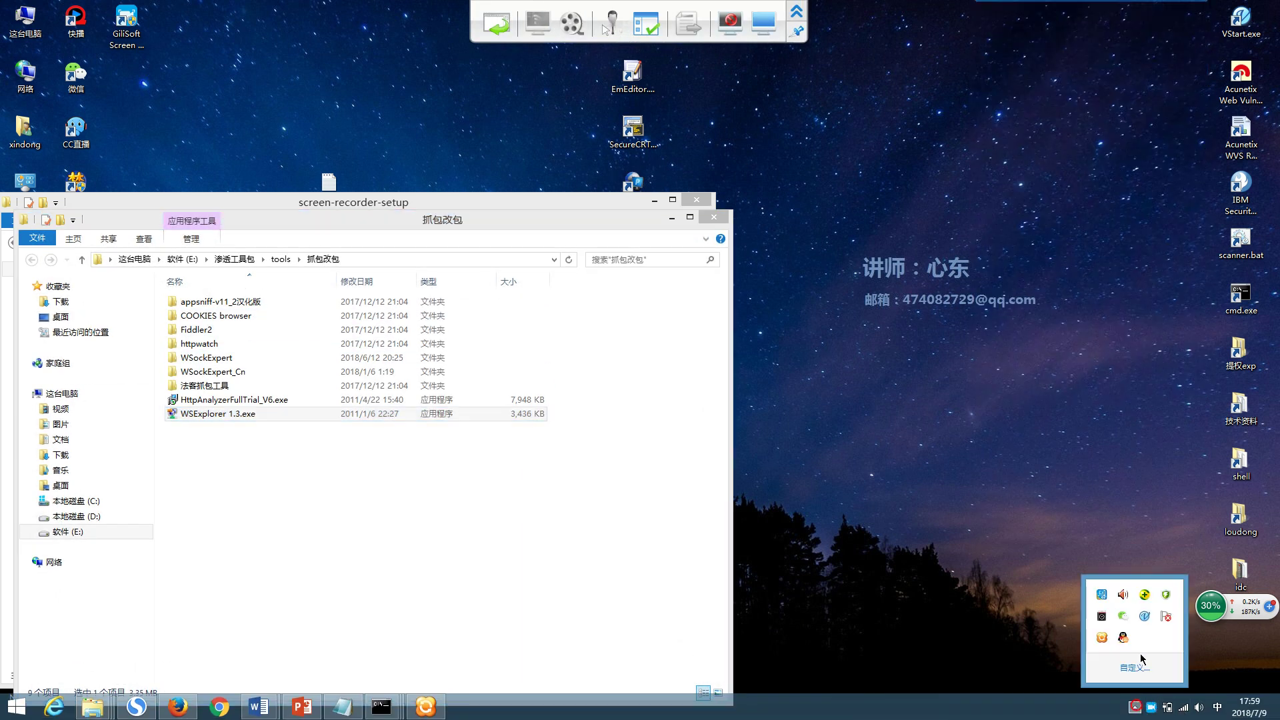
left_click(1124, 637)
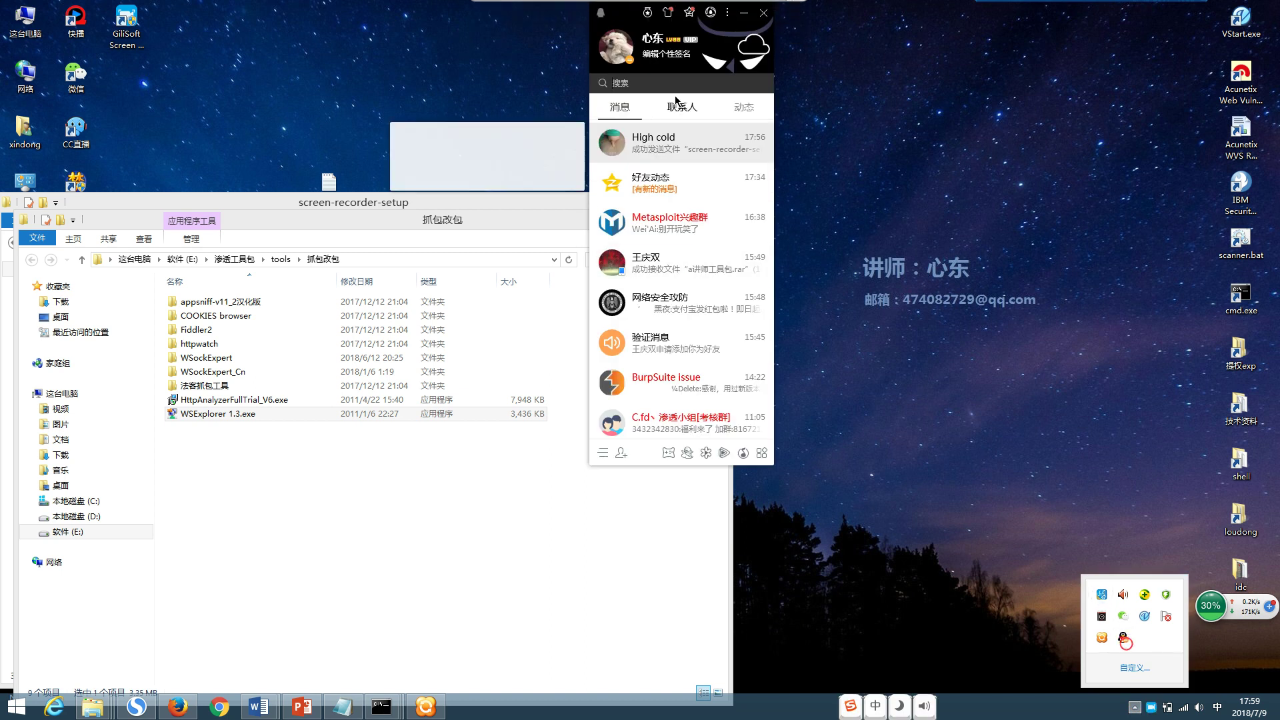
double_click(691, 146)
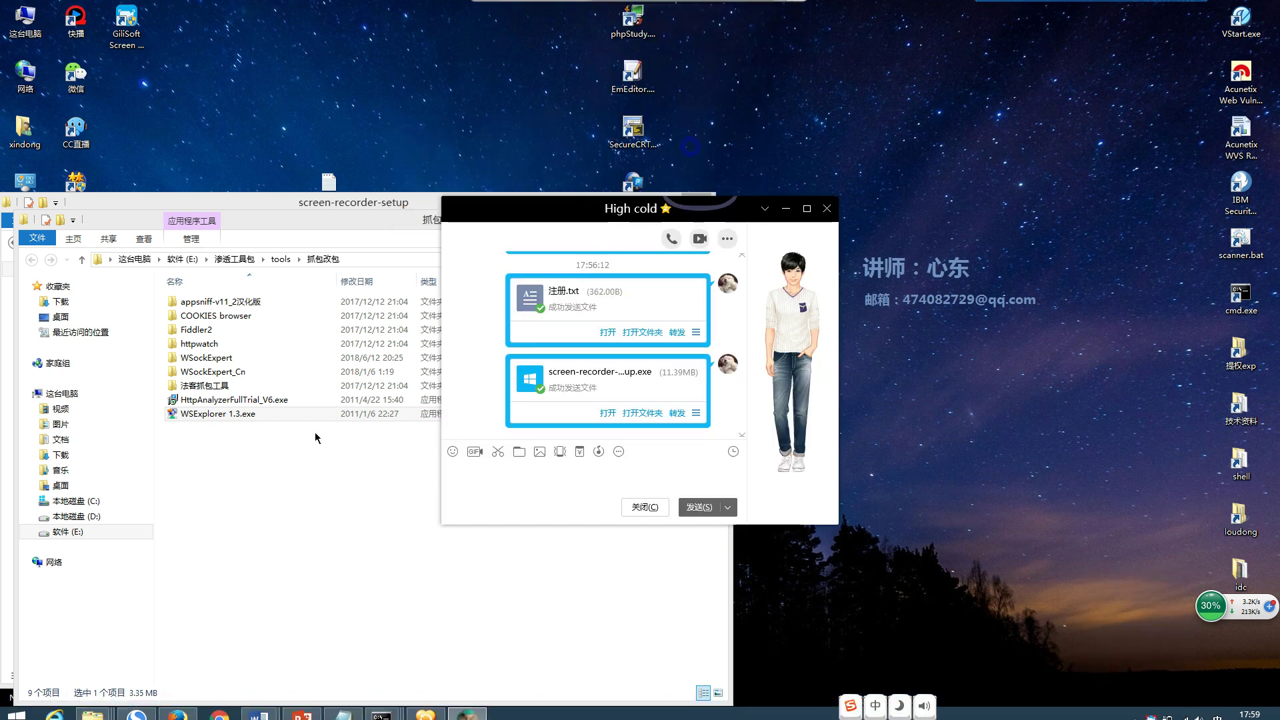
Step: Send WSExplorer 1.3.exe from the 抓包改包 folder through the QQ chat and return to the MUMU-PC monitoring window
left_click_drag(233, 416, 482, 474)
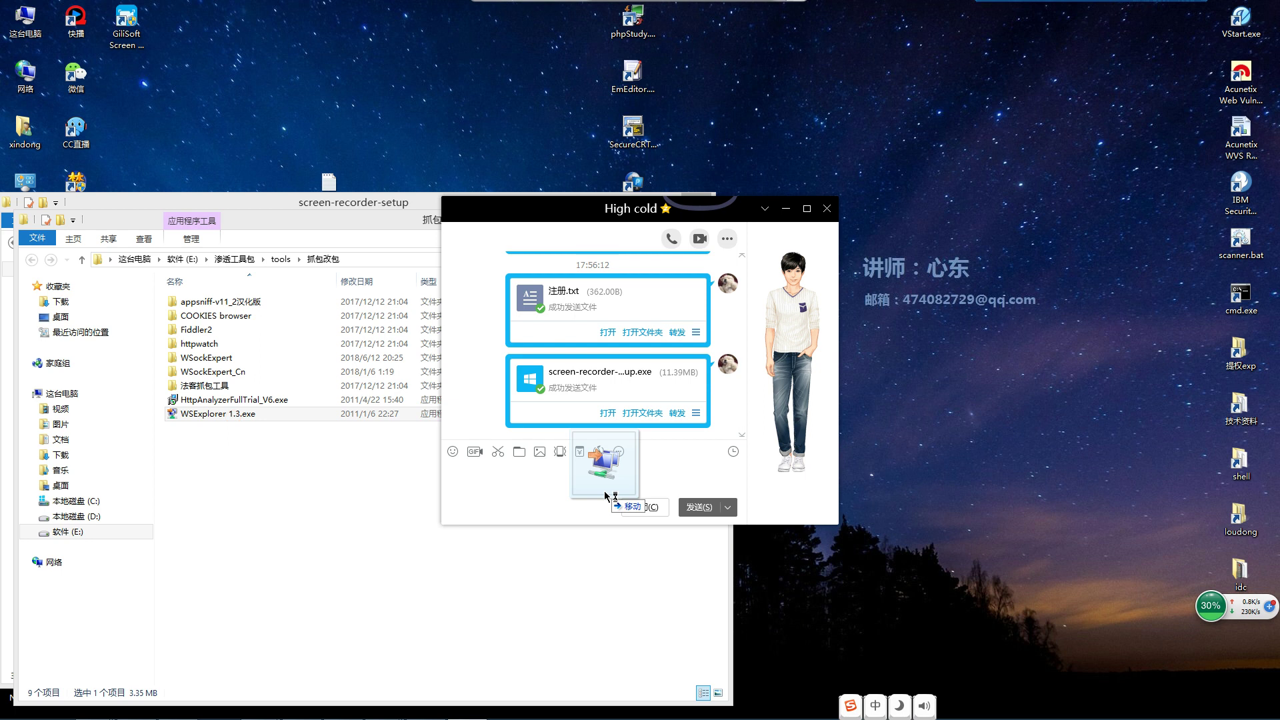
left_click_drag(608, 496, 609, 496)
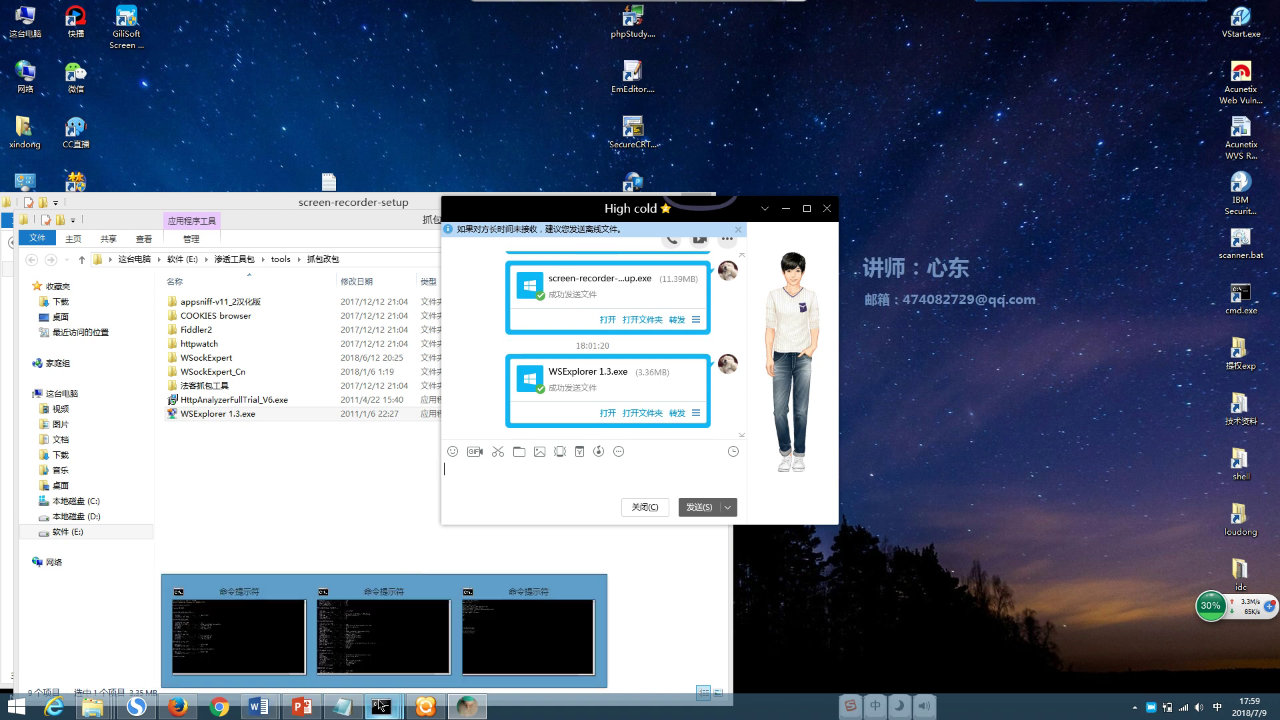
mouse_move(413, 711)
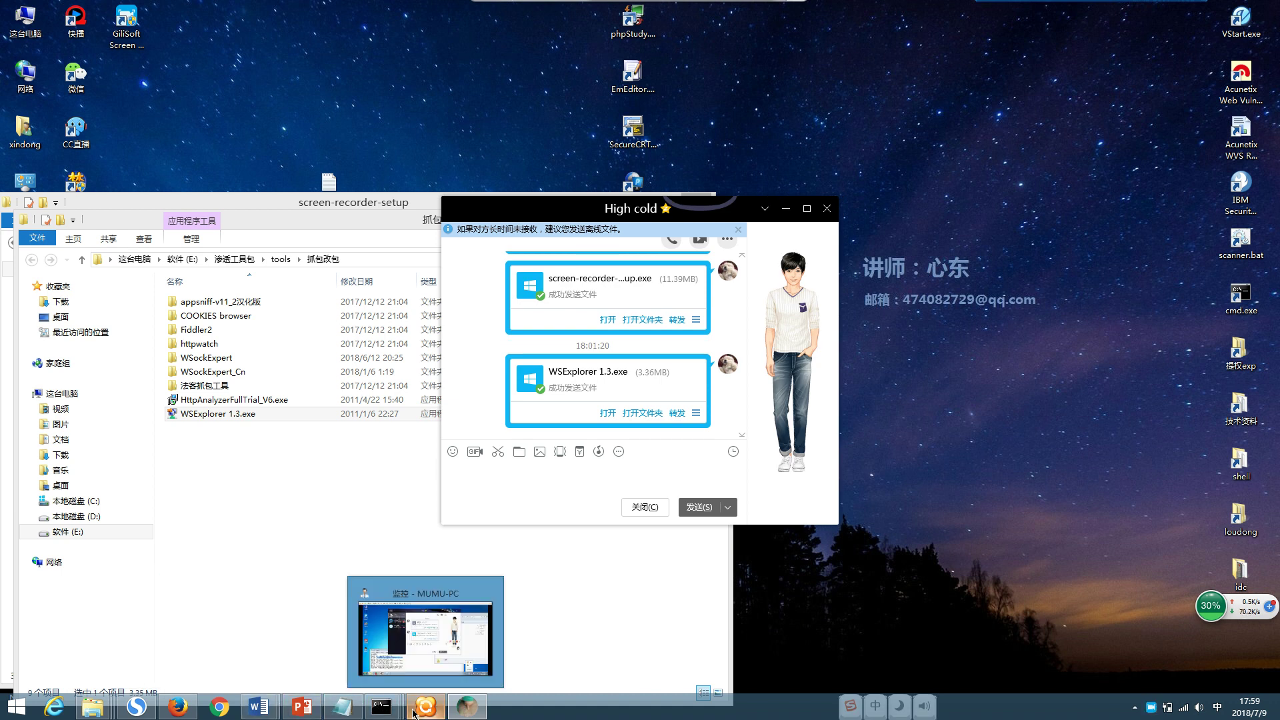
left_click(425, 631)
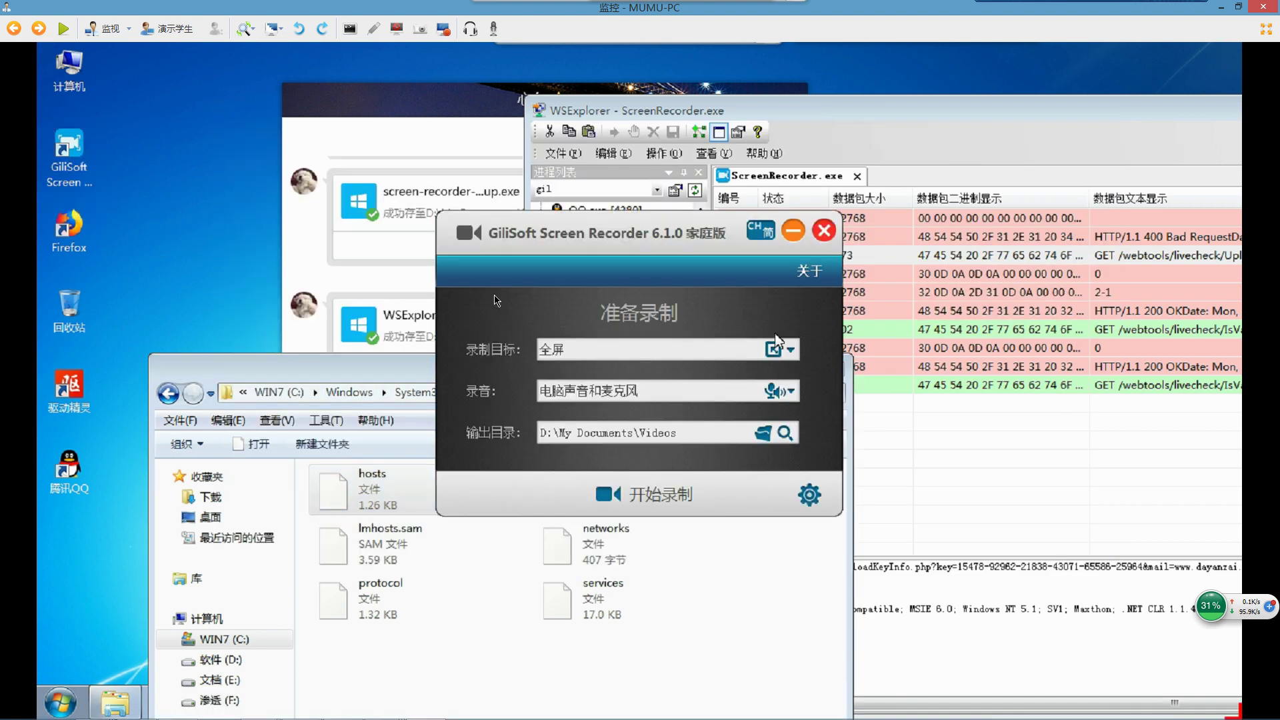
Step: Check the licence holder in the recorder's About dialog, close the dialog and move the recorder window aside
left_click(810, 270)
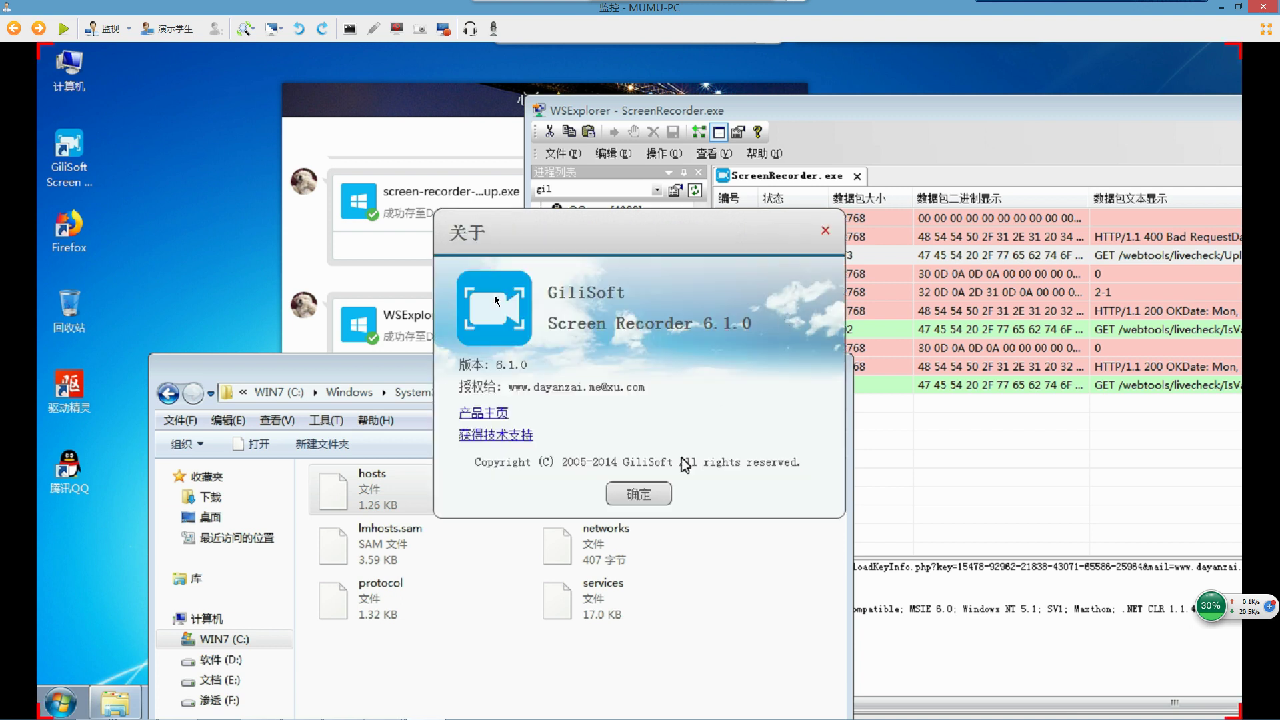
left_click(640, 491)
left_click_drag(698, 237, 540, 244)
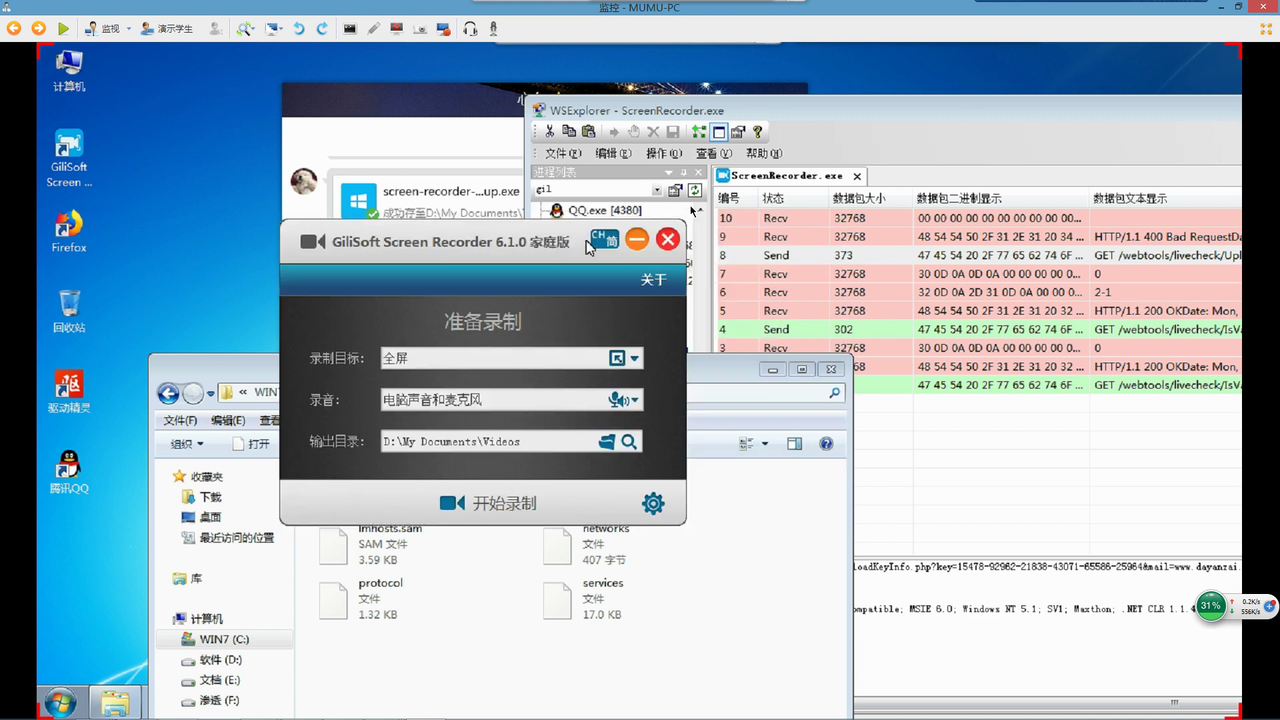
Step: Close the recorder, the etc folder and WSExplorer on the student computer, and minimise its QQ chat
left_click(666, 237)
left_click(832, 371)
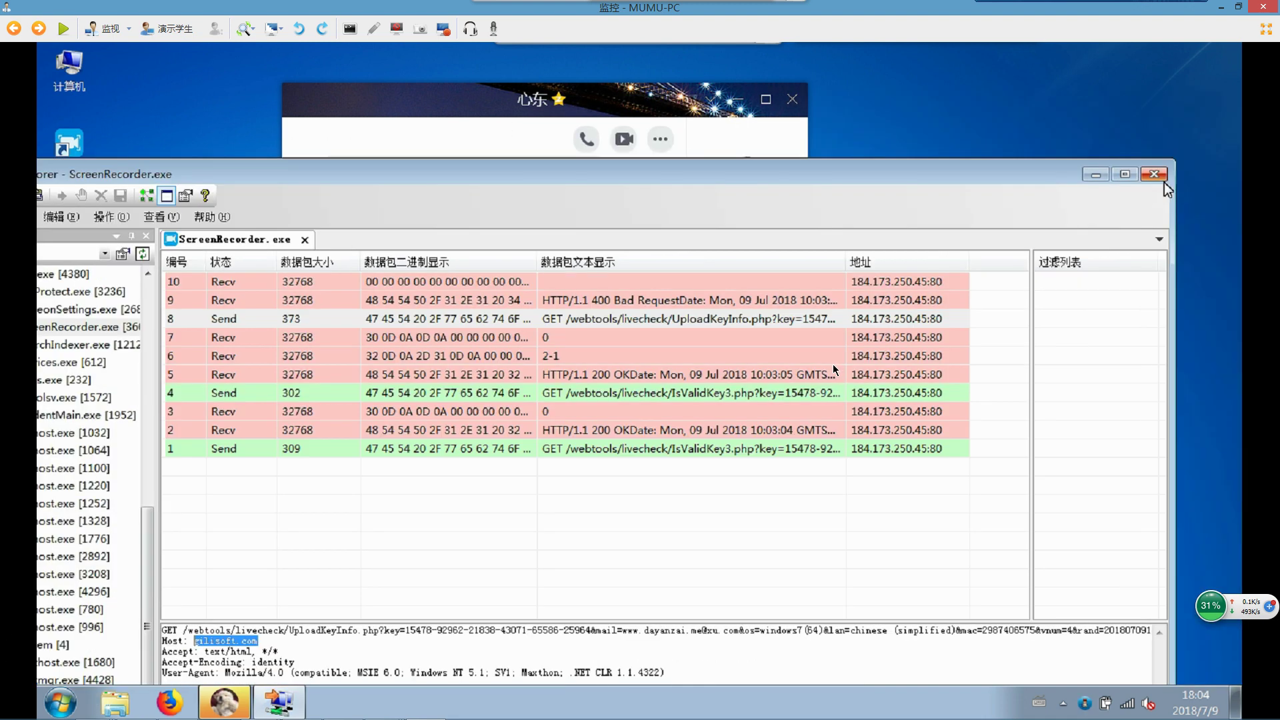
left_click(1162, 177)
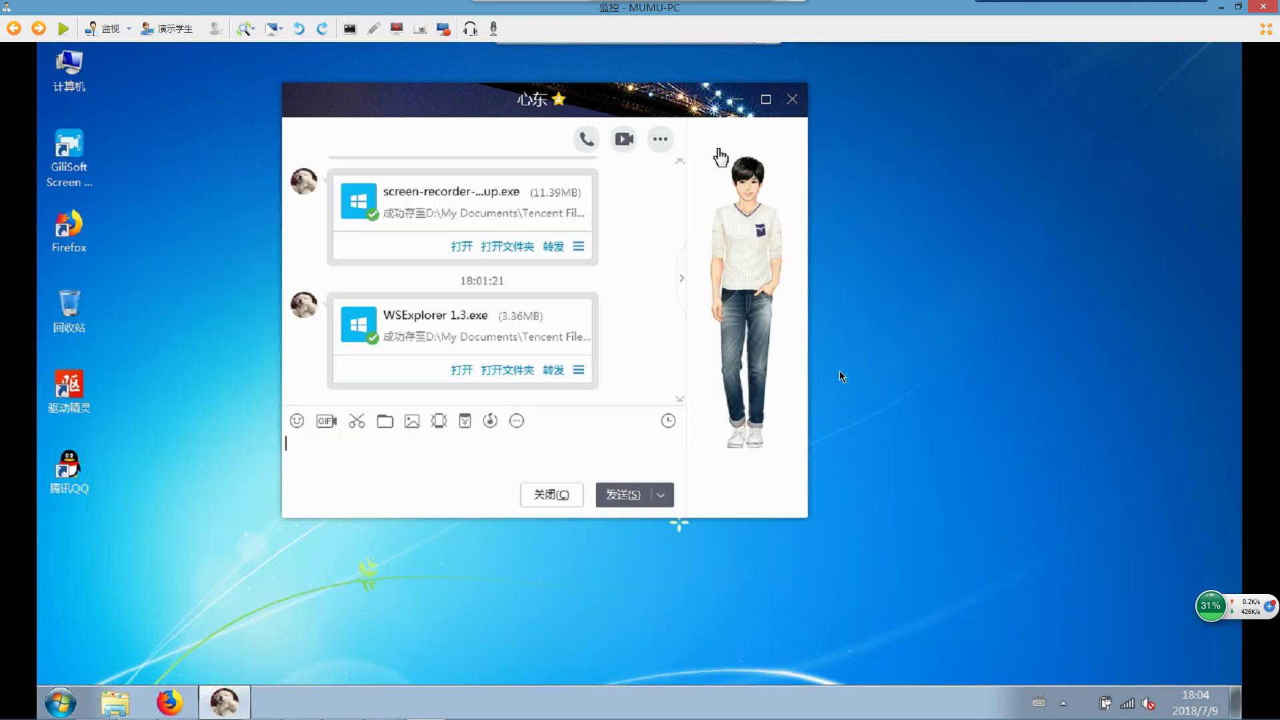
left_click(737, 100)
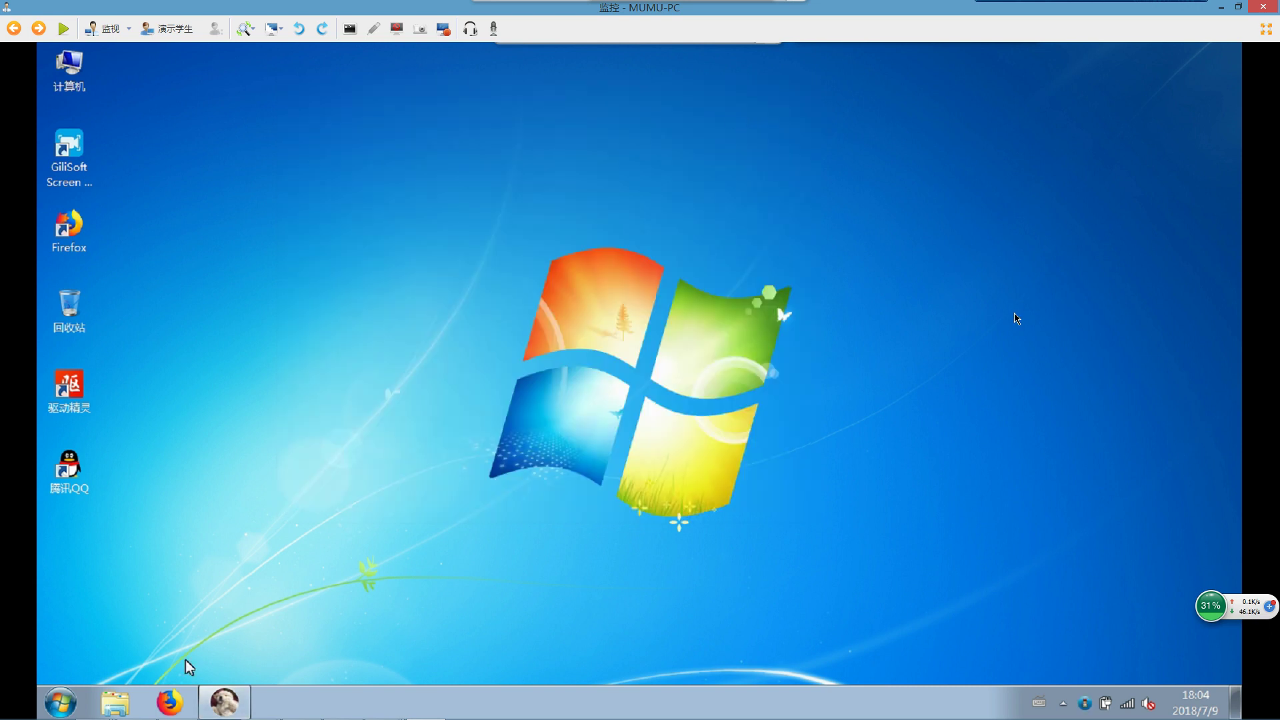
Step: Minimise the MUMU-PC monitoring window and bring the local 抓包改包 folder to the front
left_click(224, 702)
left_click(1218, 7)
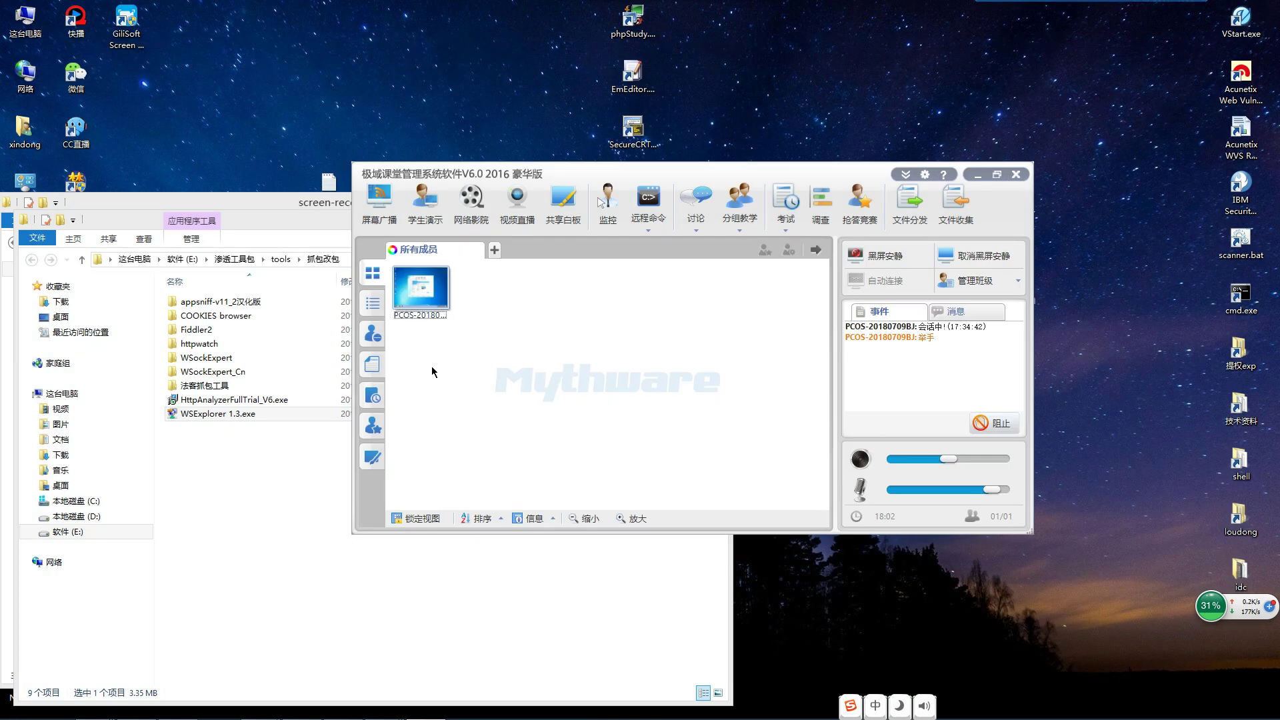
left_click(268, 625)
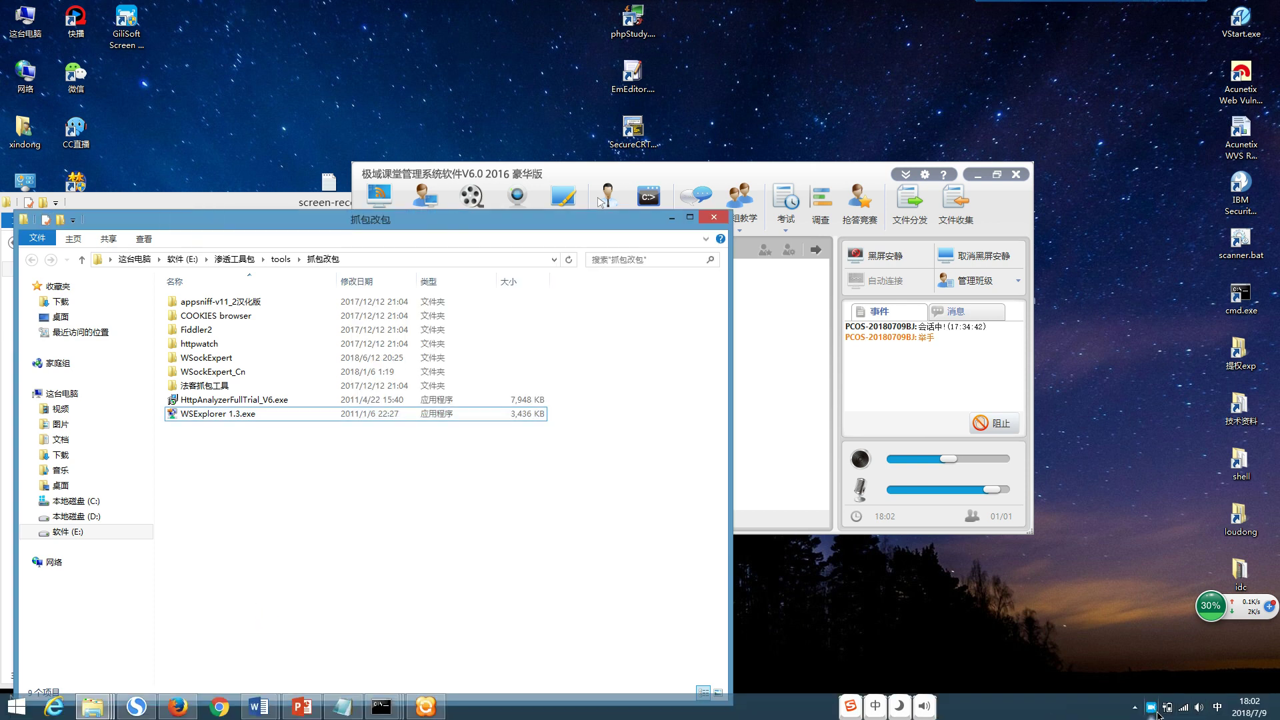